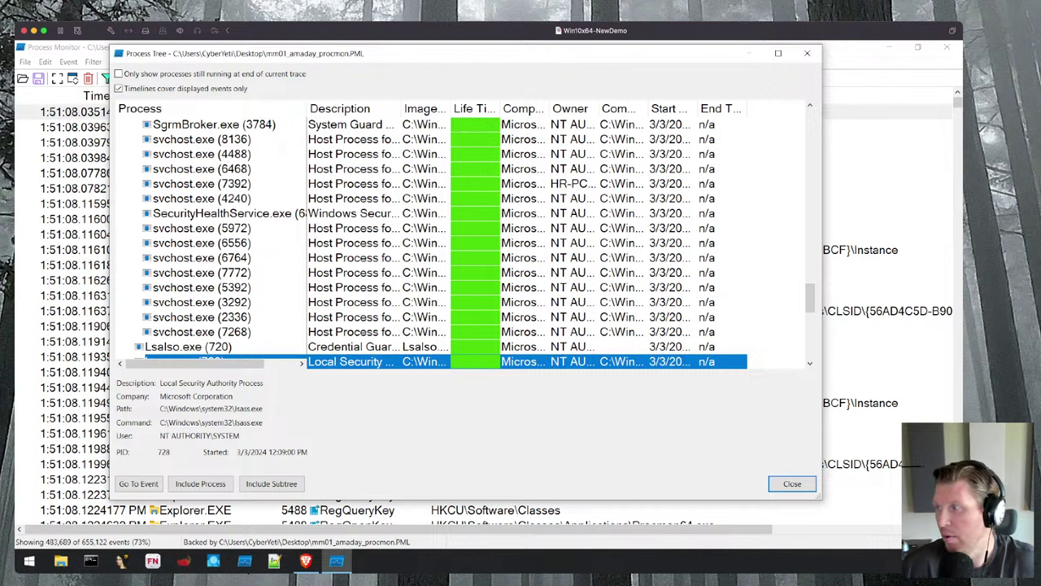
# - Enlarge the Process Tree window and collapse the msedge.exe branch at the end of the tree
pyautogui.moveTo(820, 497); pyautogui.dragTo(851, 506)
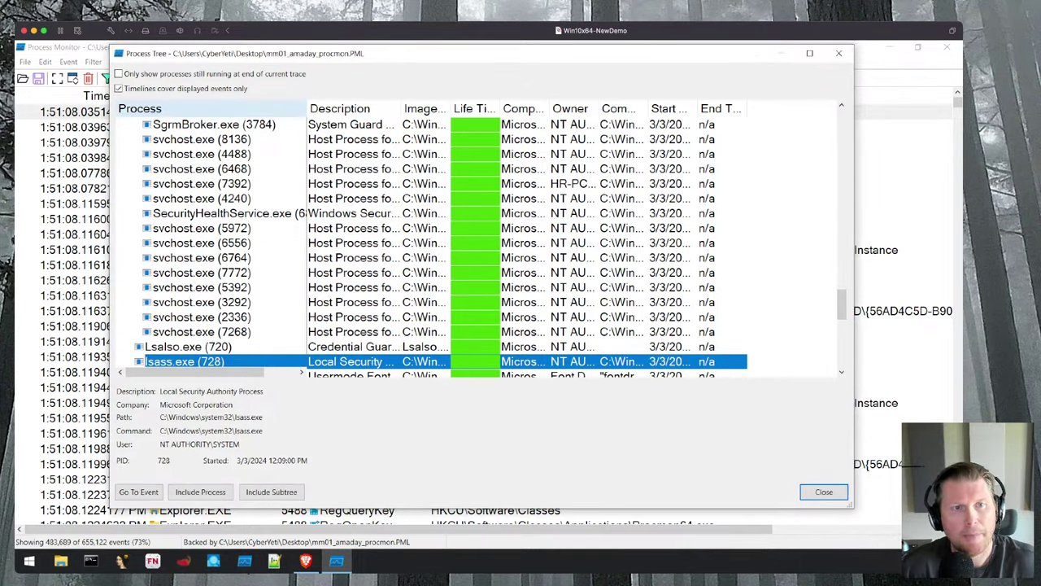
pyautogui.scroll(-7, 431, 244)
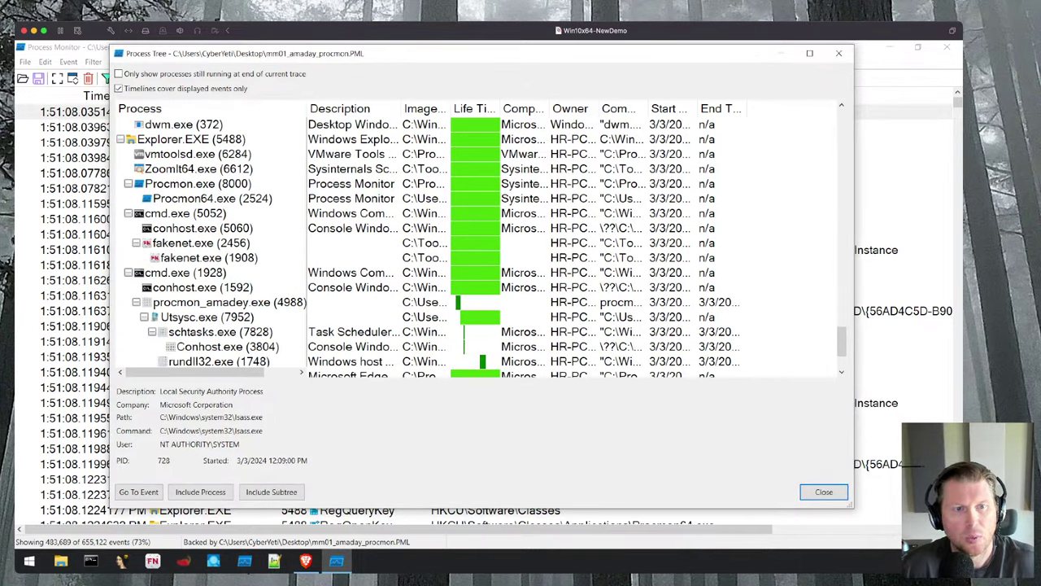
pyautogui.scroll(-2, 293, 213)
pyautogui.click(121, 288)
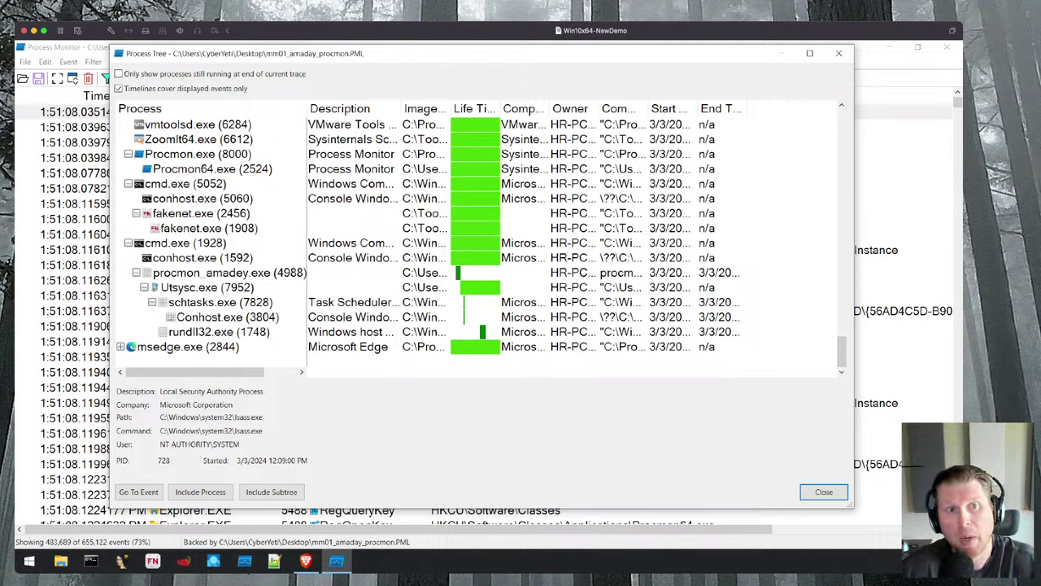
# - Show the details of Explorer.EXE and collapse the System, wininit.exe and winlogon.exe branches
pyautogui.scroll(2, 480, 236)
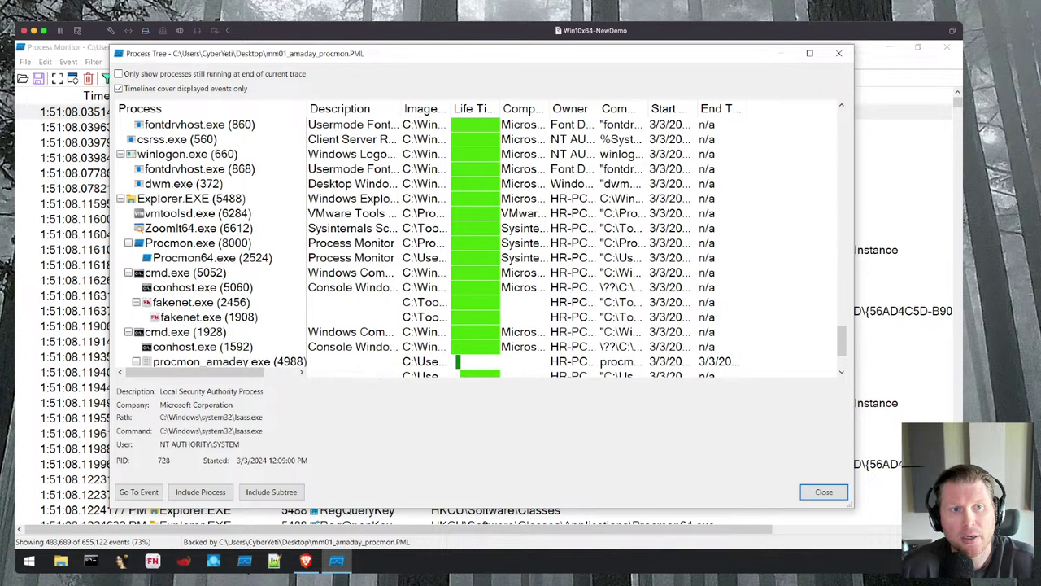
pyautogui.click(191, 198)
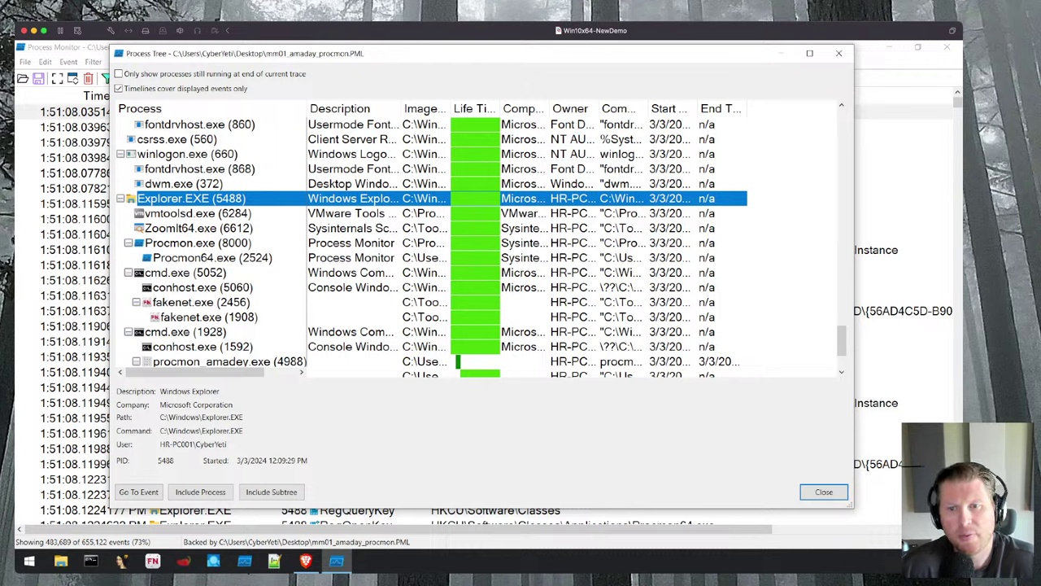
pyautogui.moveTo(842, 340); pyautogui.dragTo(842, 127)
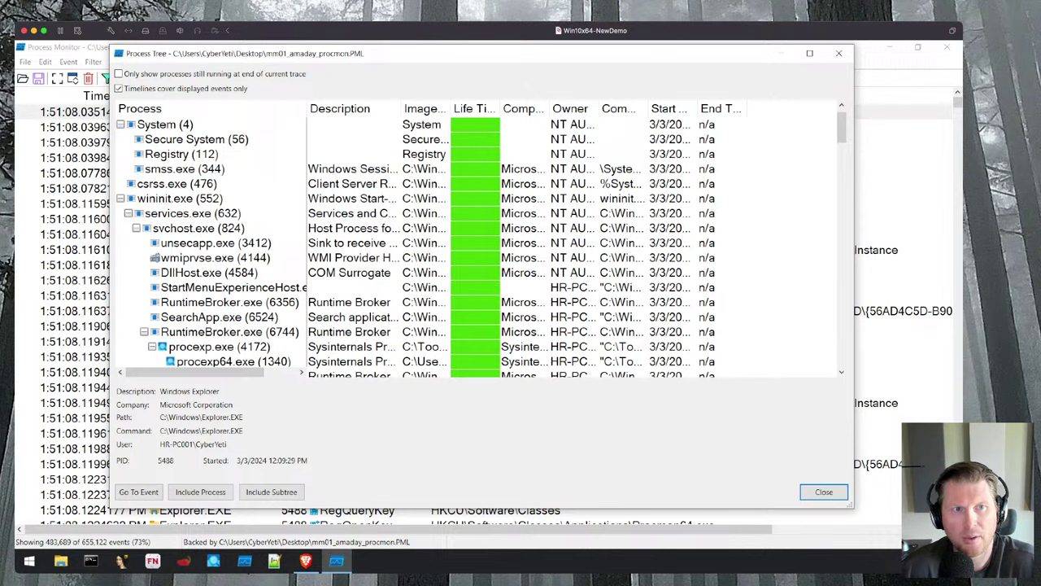
pyautogui.click(120, 124)
pyautogui.click(121, 153)
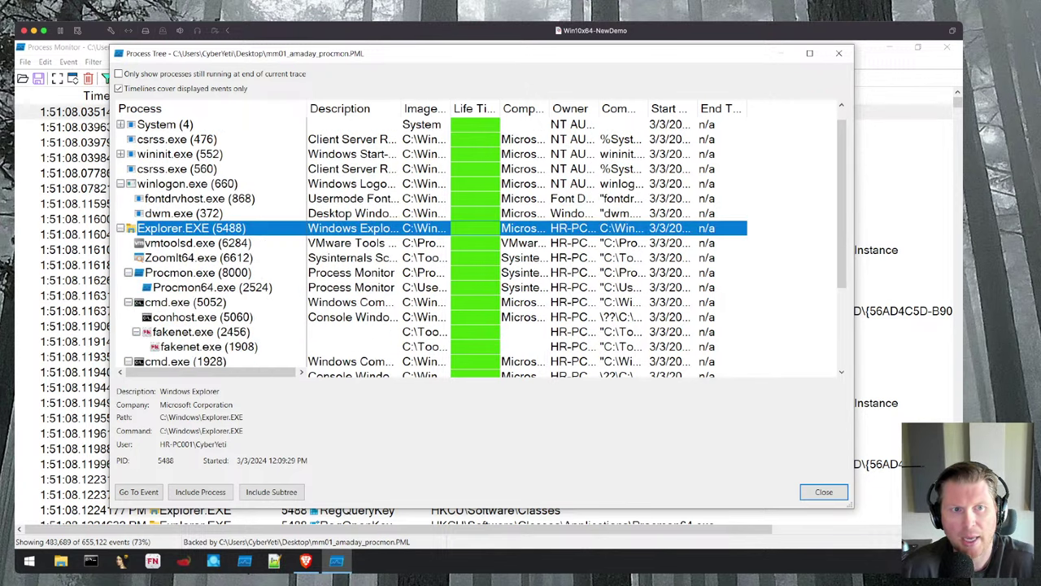
pyautogui.click(120, 183)
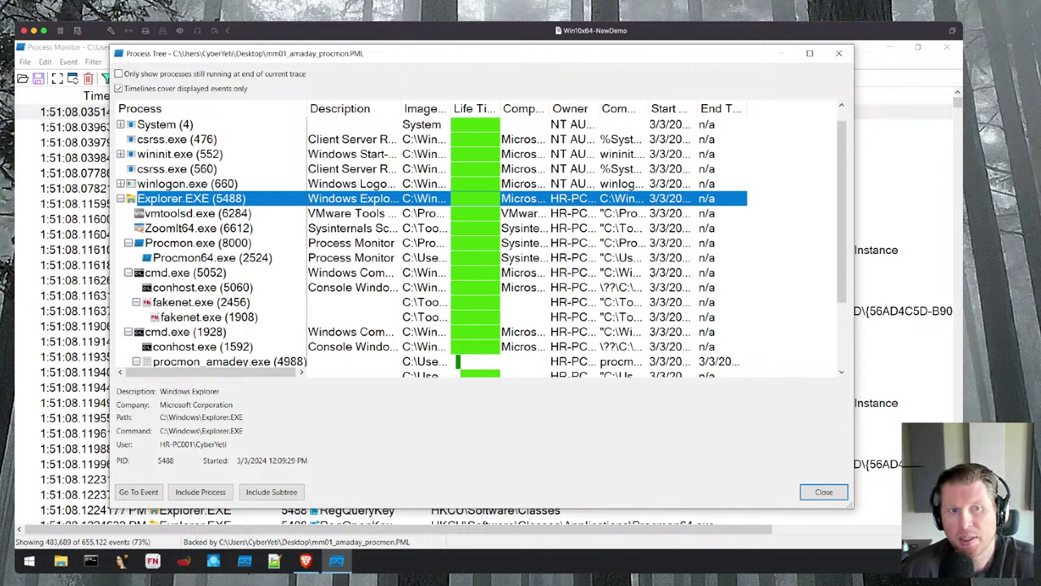
# - Review the process details of vmtoolsd.exe, ZoomIt64.exe and Procmon.exe under Explorer.EXE
pyautogui.click(197, 214)
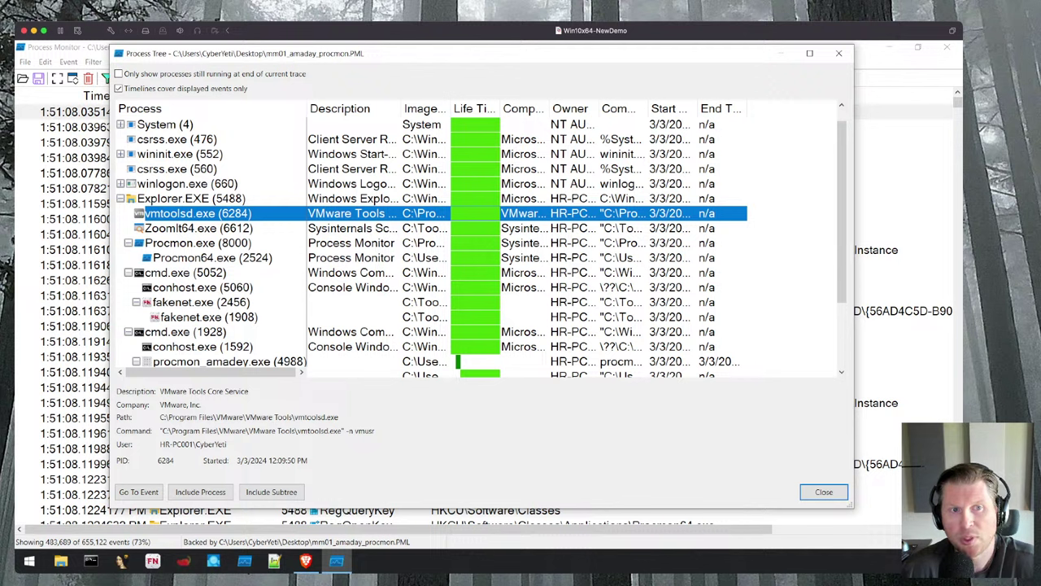
pyautogui.click(198, 228)
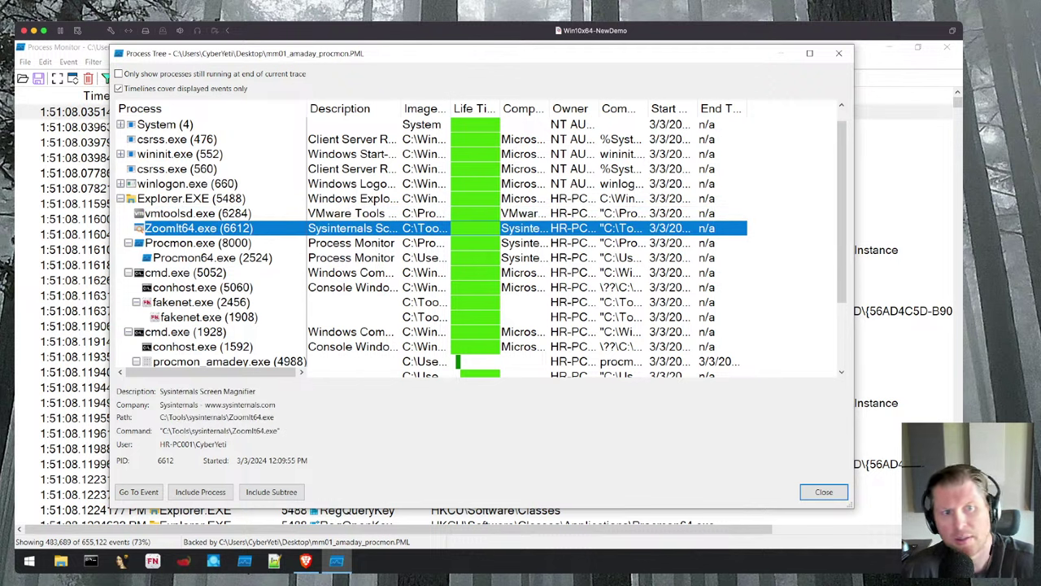
pyautogui.click(198, 243)
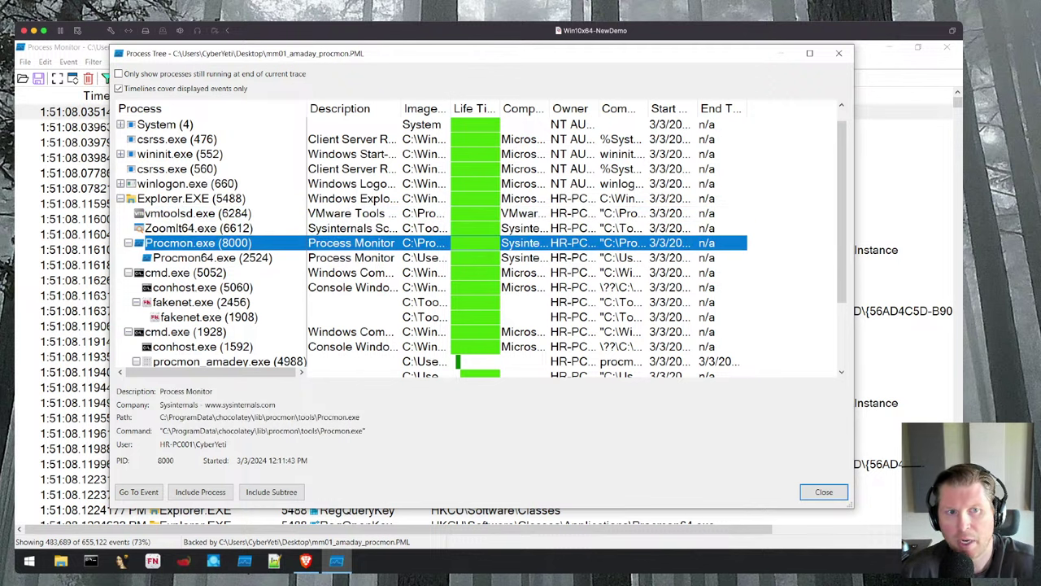
# - Review the details of cmd.exe (5052) and both fakenet.exe processes below it, and collapse that cmd.exe branch
pyautogui.click(186, 273)
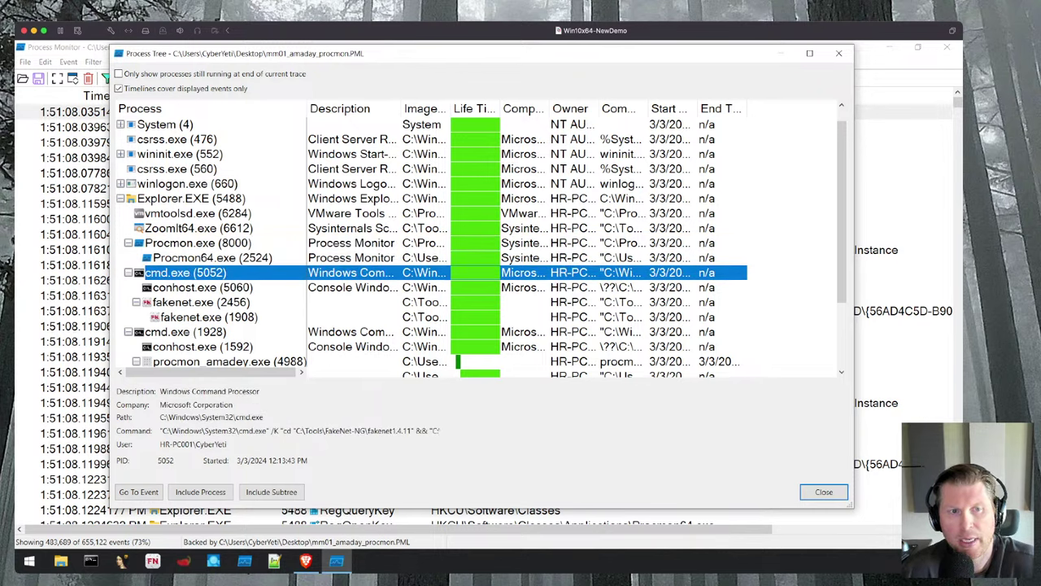
pyautogui.scroll(-1, 431, 244)
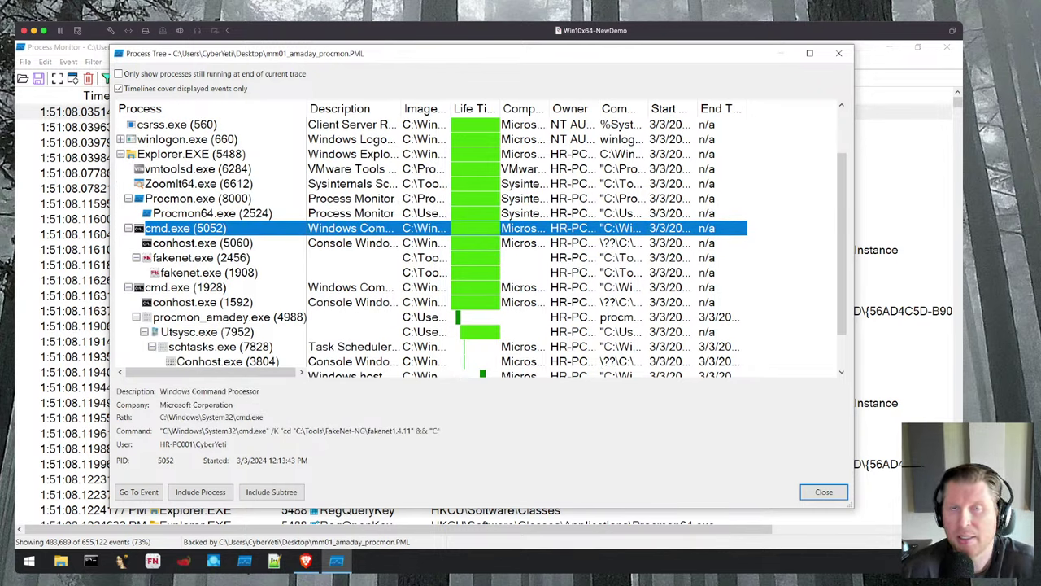
pyautogui.click(201, 257)
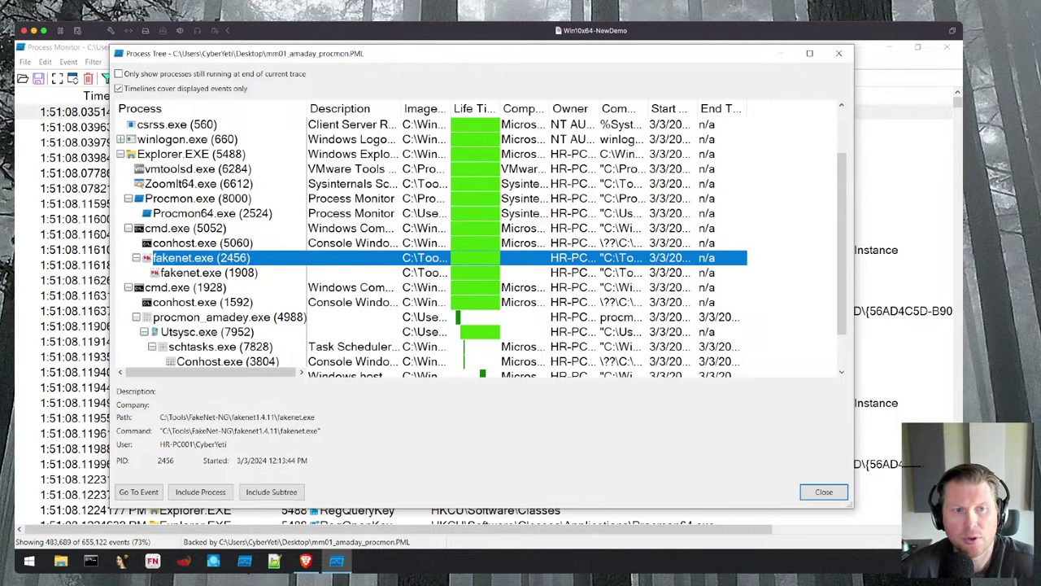
pyautogui.click(208, 272)
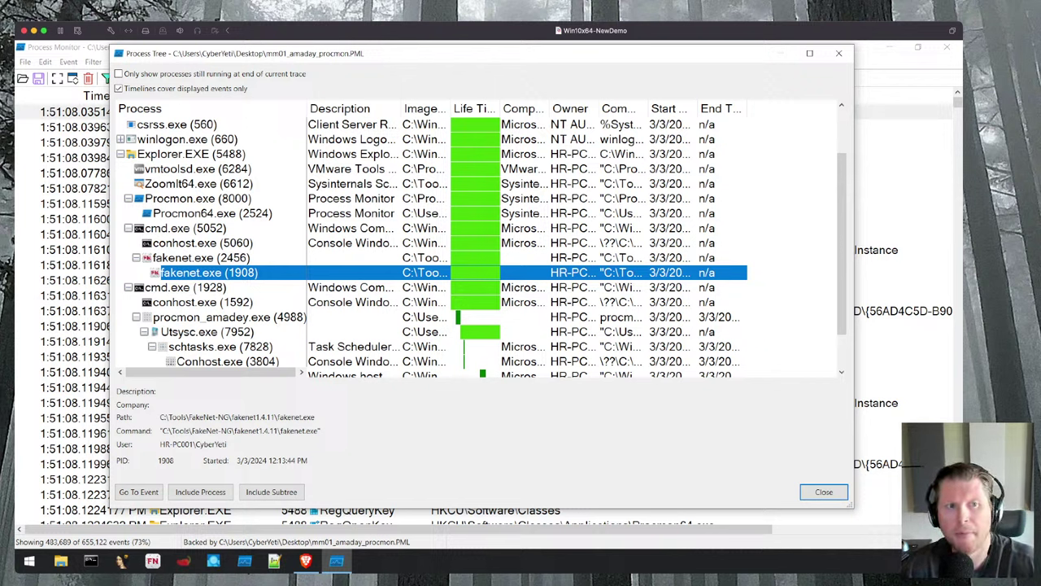
pyautogui.click(128, 228)
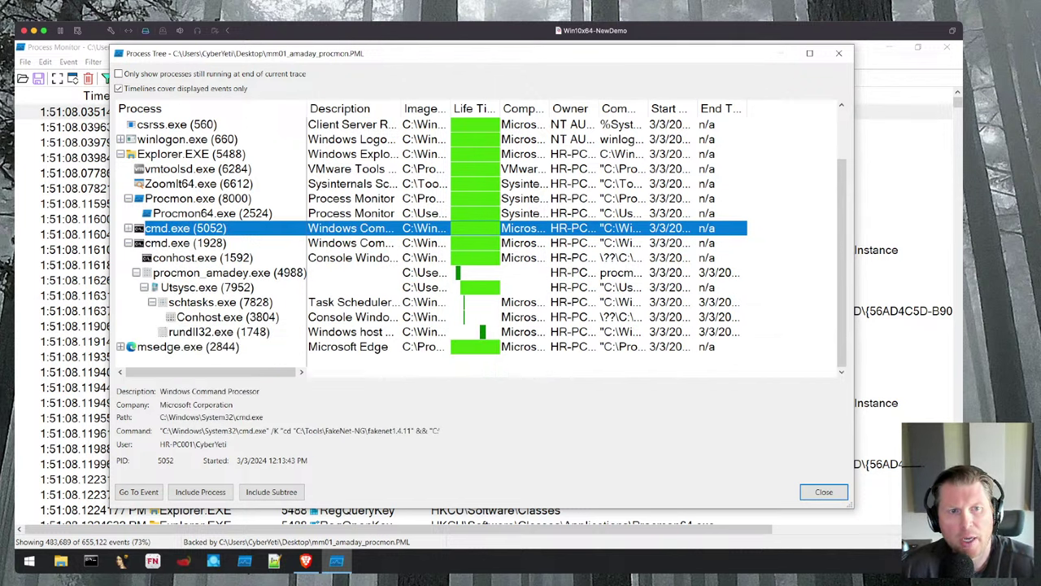
# - Examine the process chain from cmd.exe (1928) through procmon_amadey.exe and Utsysc.exe to schtasks.exe and rundll32.exe
pyautogui.click(186, 243)
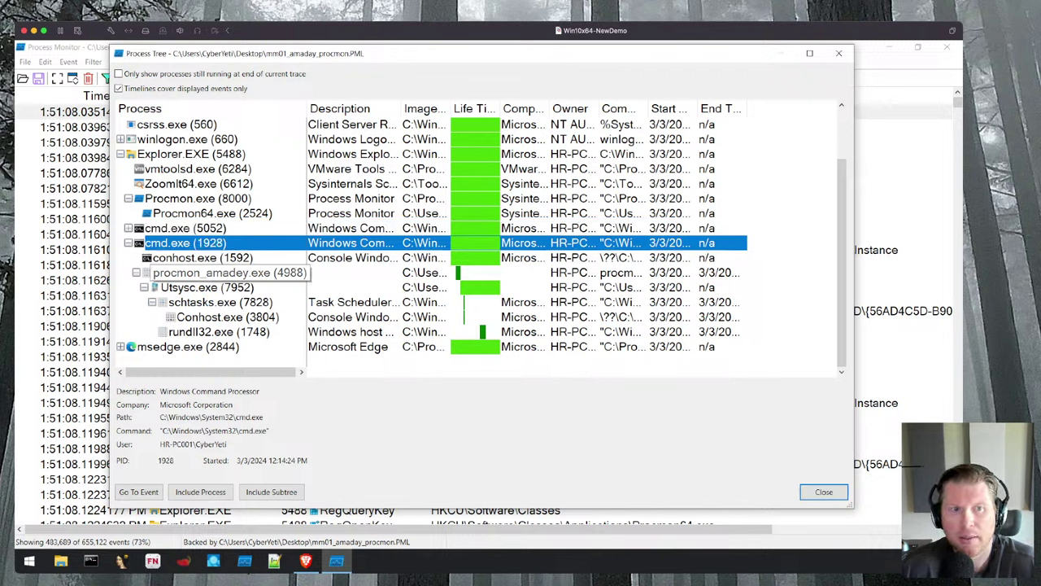
pyautogui.click(230, 272)
pyautogui.click(206, 288)
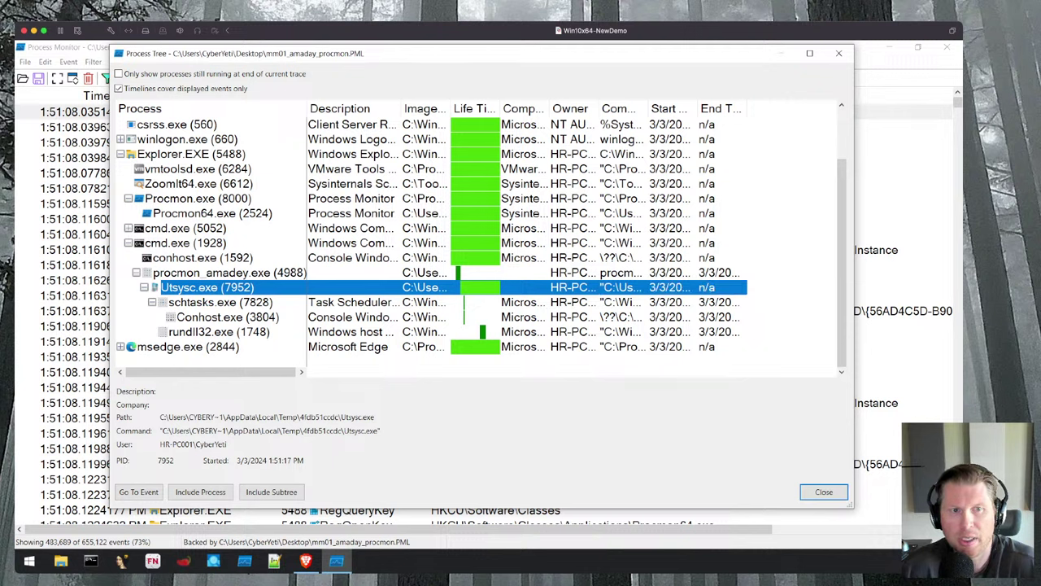
pyautogui.click(220, 302)
pyautogui.click(219, 332)
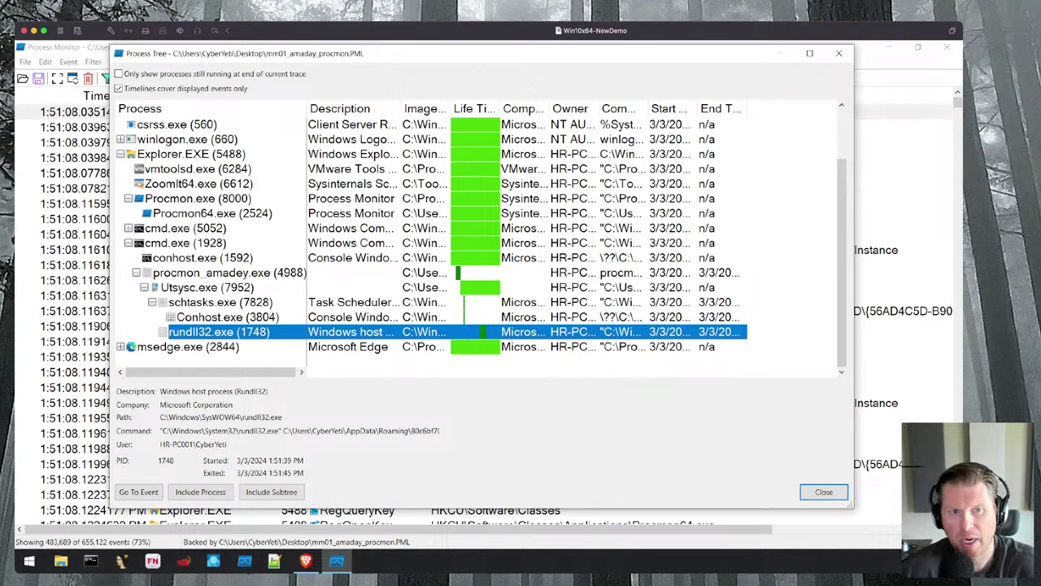
# - Compare the details of procmon_amadey.exe with those of its parent process, cmd.exe (1928)
pyautogui.click(230, 272)
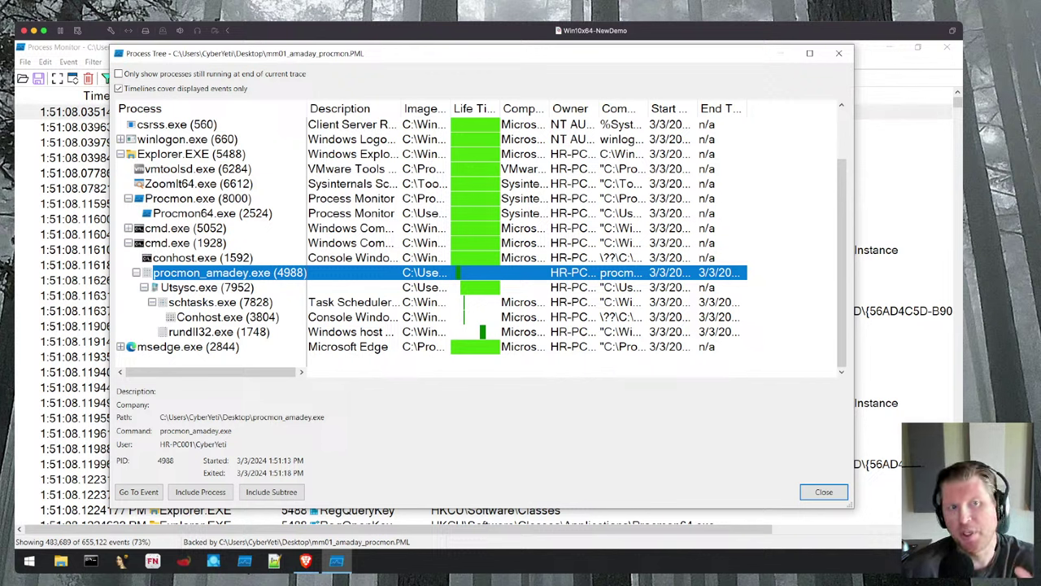
pyautogui.click(186, 242)
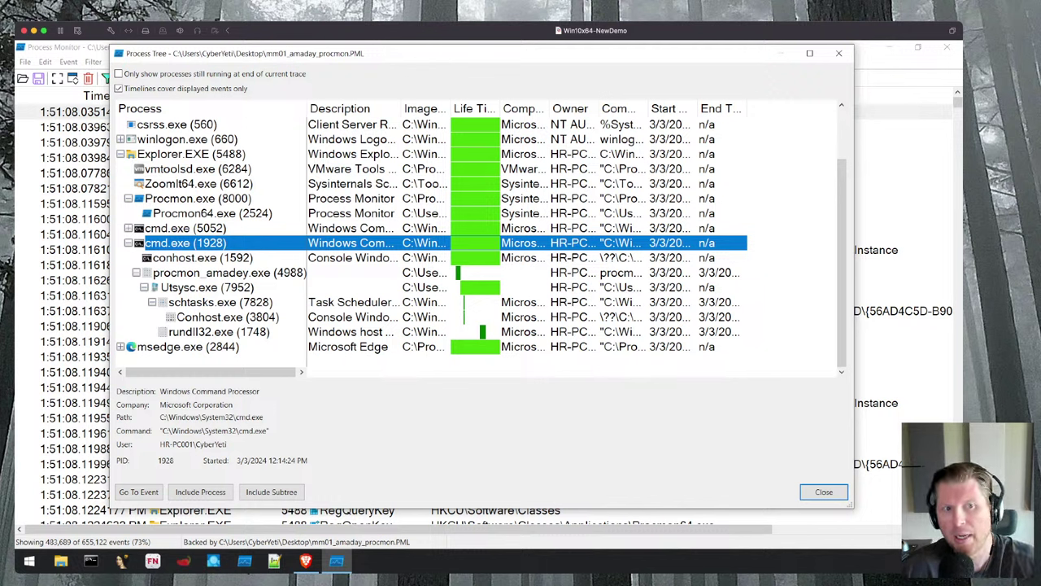
pyautogui.click(229, 272)
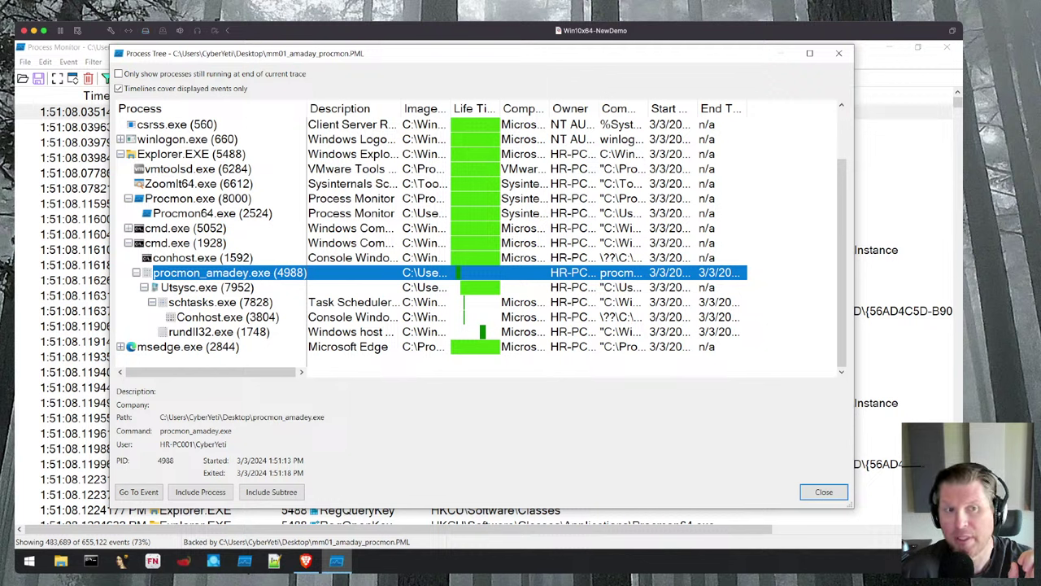
# - Examine the details of Utsysc.exe magnified, marking its command line, Temp folder, 4fdb51ccdc subfolder and file name with red arrows
pyautogui.click(207, 287)
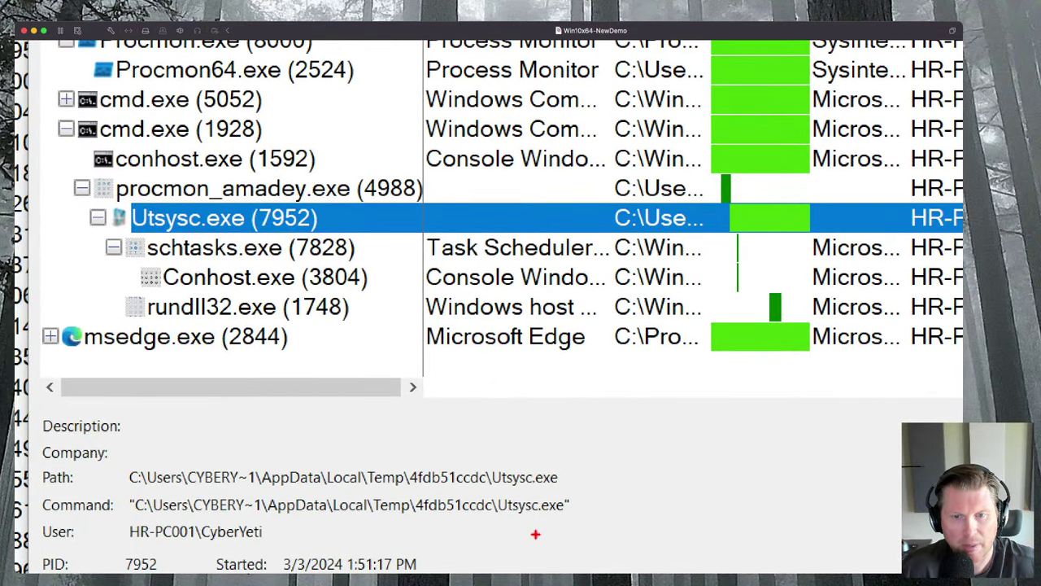
pyautogui.moveTo(587, 505); pyautogui.dragTo(677, 489)
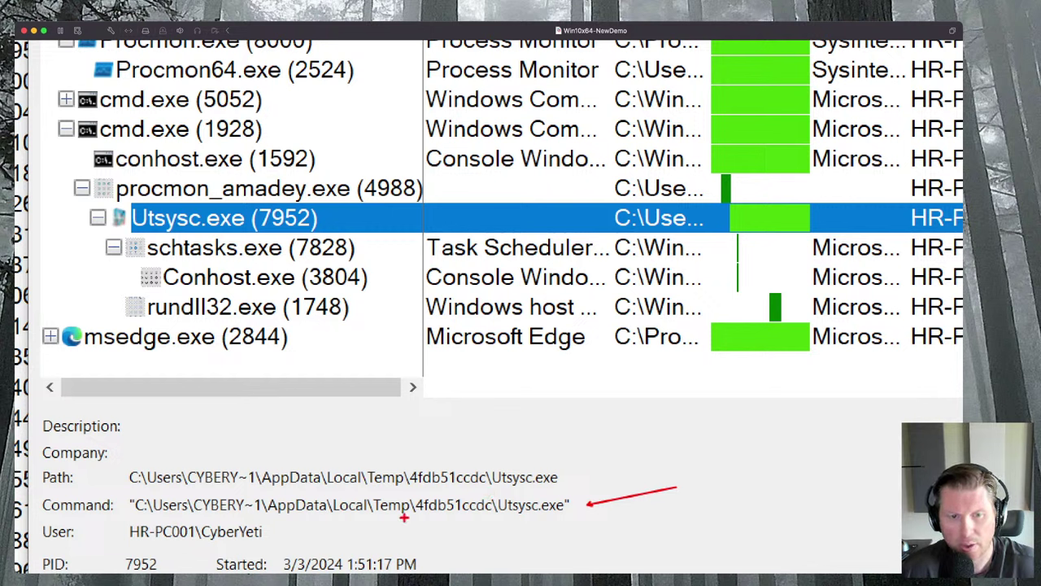
pyautogui.moveTo(405, 517)
pyautogui.mouseDown()
pyautogui.moveTo(404, 538)
pyautogui.moveTo(453, 535)
pyautogui.moveTo(453, 545)
pyautogui.mouseUp()
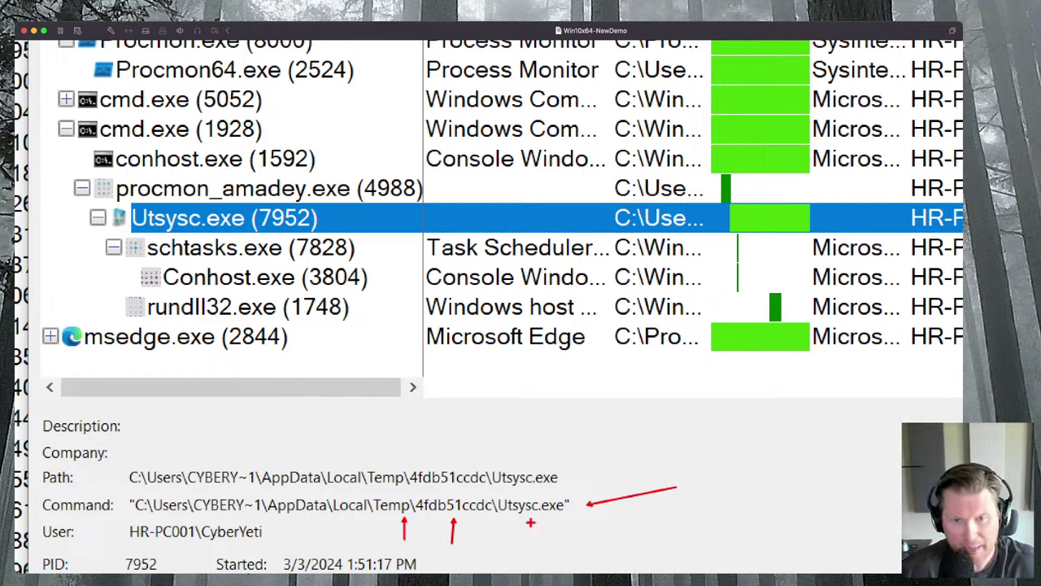
pyautogui.moveTo(530, 523); pyautogui.dragTo(532, 547)
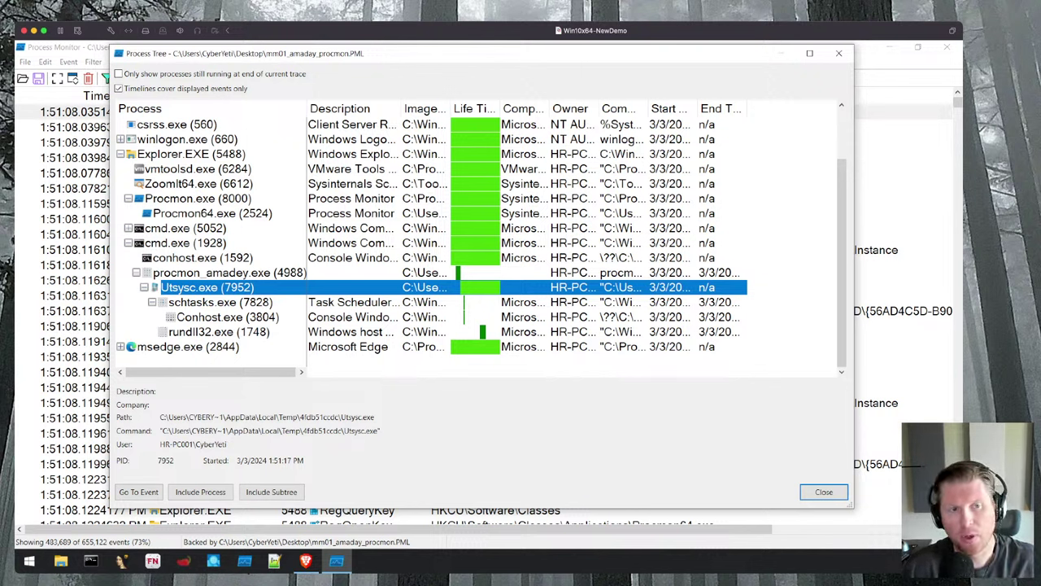
pyautogui.rightClick(186, 288)
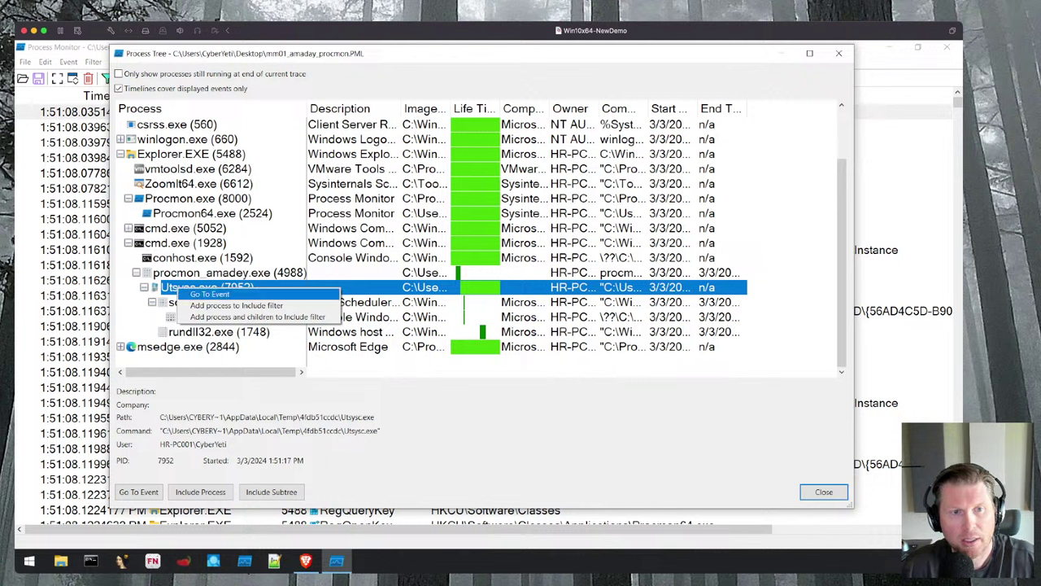
pyautogui.press('Escape')
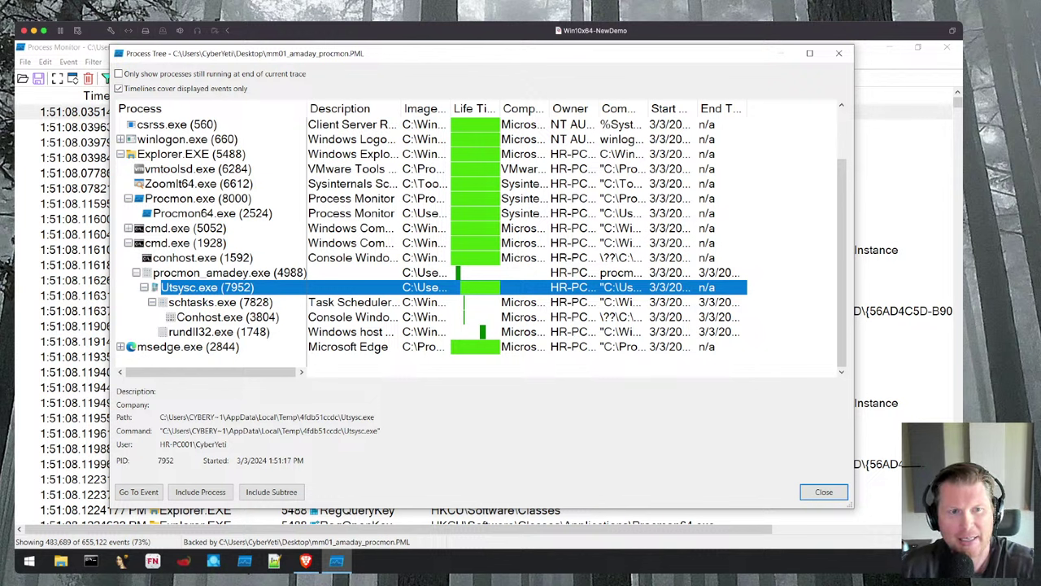
# - Compare the details of the child process schtasks.exe with those of its parent, Utsysc.exe
pyautogui.click(220, 302)
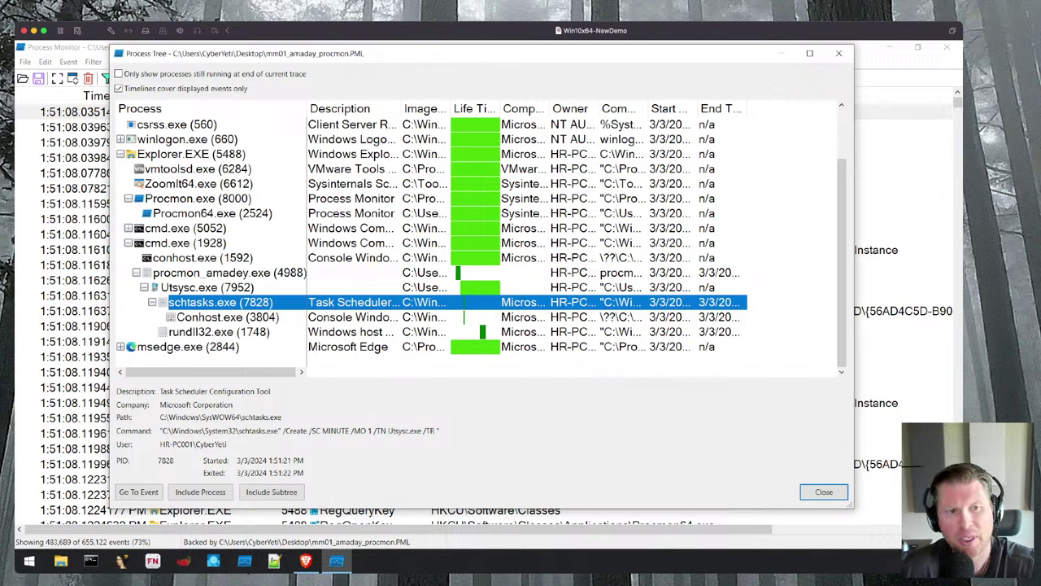
pyautogui.click(208, 287)
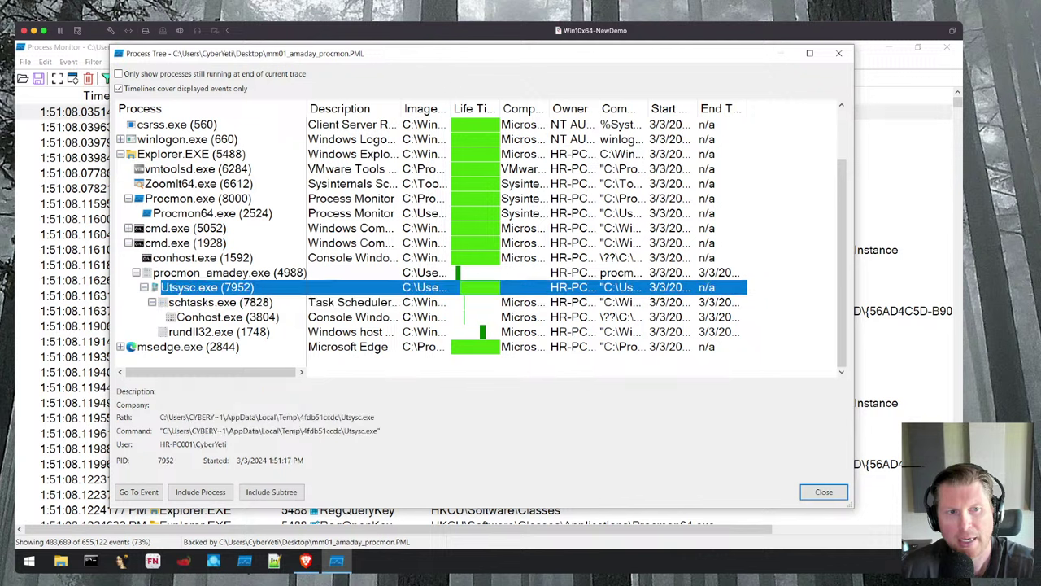
pyautogui.click(220, 302)
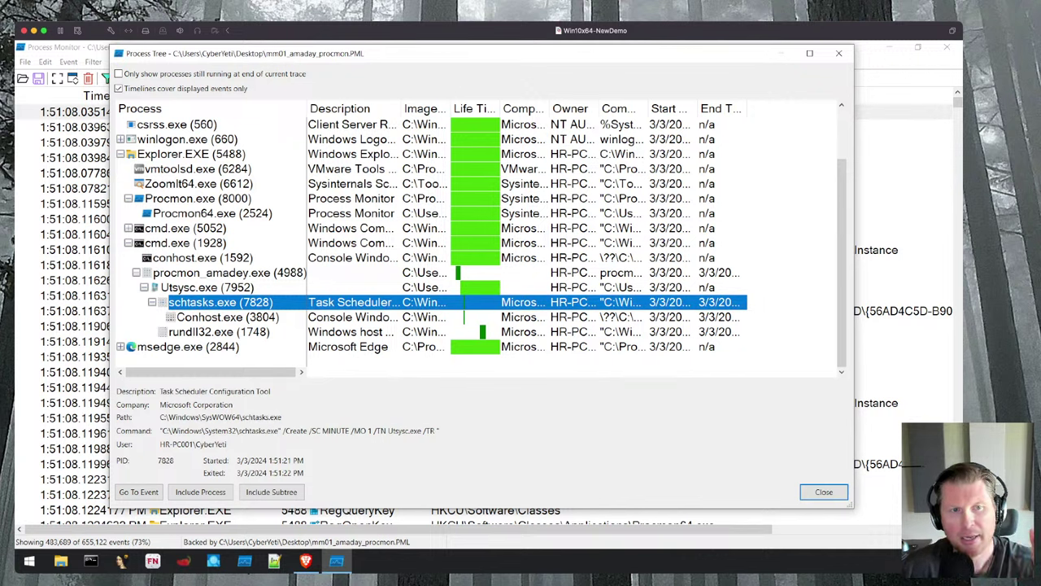
pyautogui.click(207, 287)
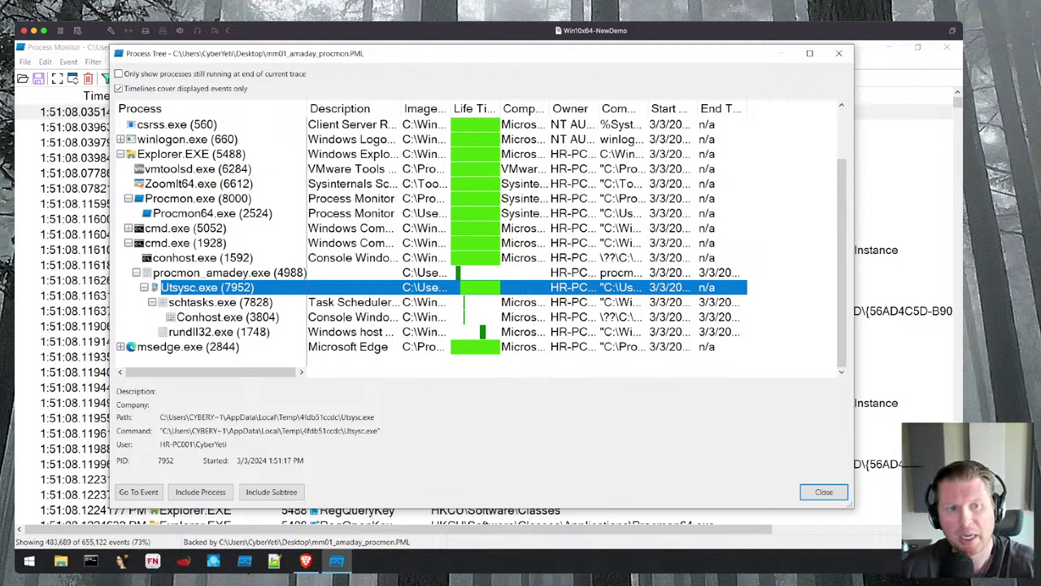
# - Examine the command line of schtasks.exe magnified, marking the executable name with a red arrow
pyautogui.click(219, 302)
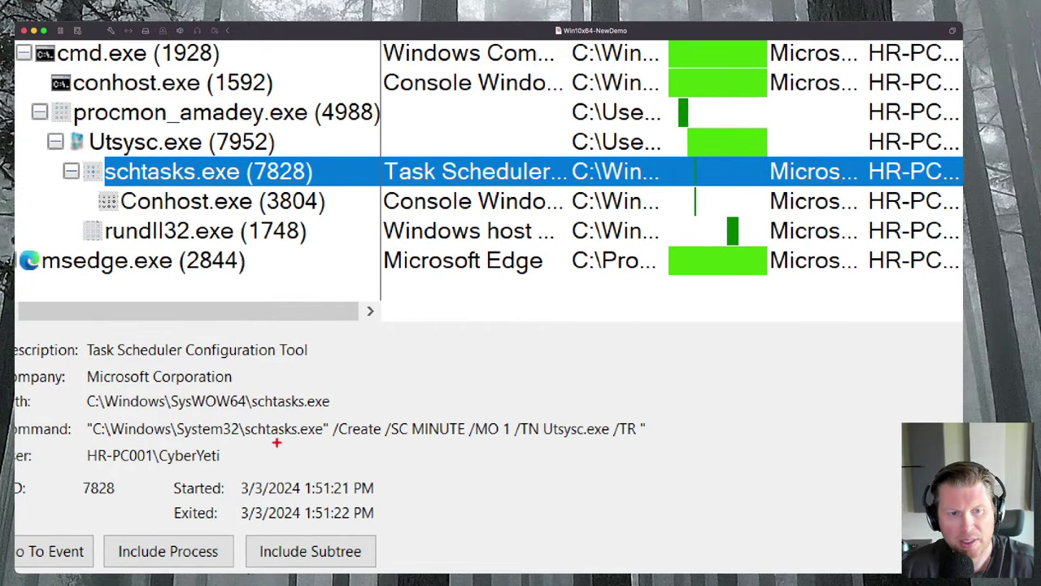
pyautogui.moveTo(273, 444); pyautogui.dragTo(275, 463)
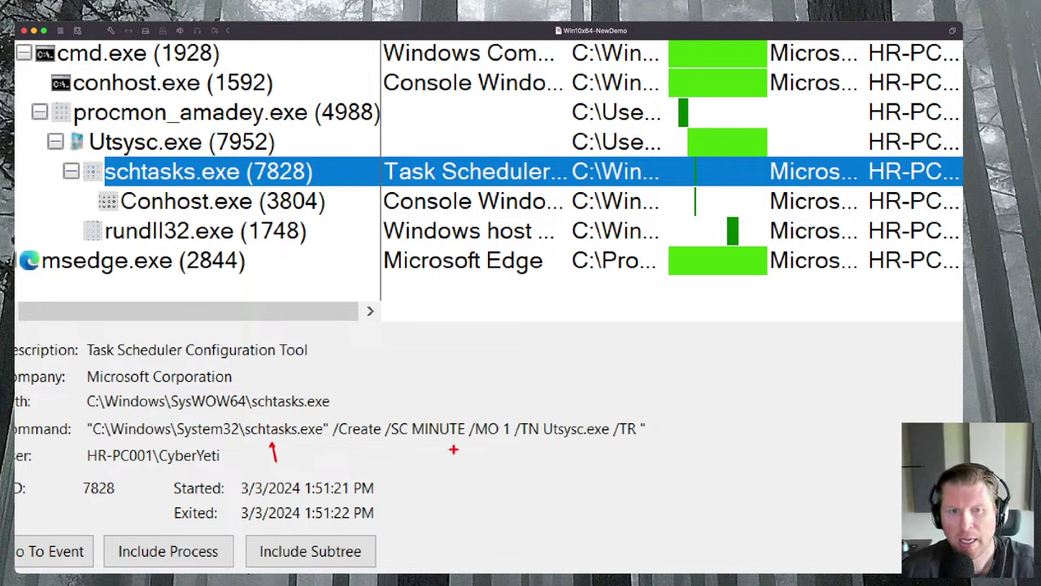
pyautogui.press('Escape')
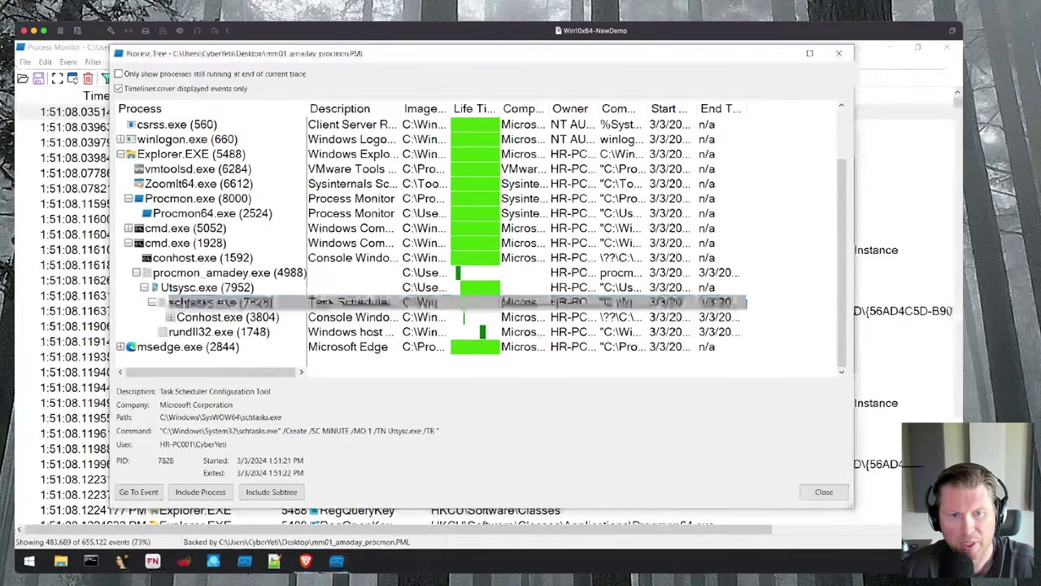
# - Read through the full command line of schtasks.exe (7828), highlighting the schedule option /SC MINUTE and the /TR path
pyautogui.moveTo(409, 430); pyautogui.dragTo(442, 431)
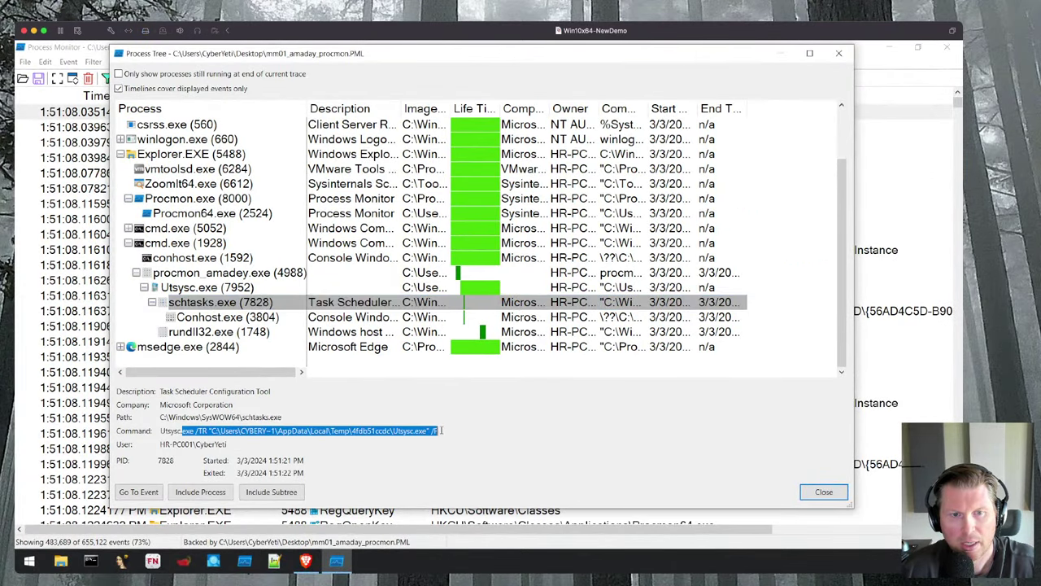
pyautogui.click(401, 441)
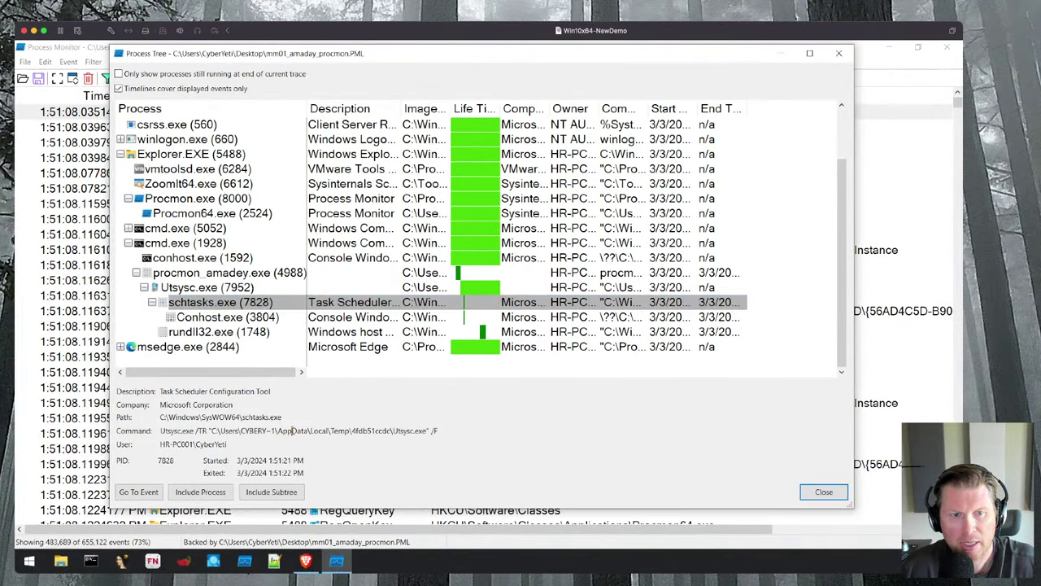
pyautogui.moveTo(293, 430); pyautogui.dragTo(159, 431)
pyautogui.click(259, 431)
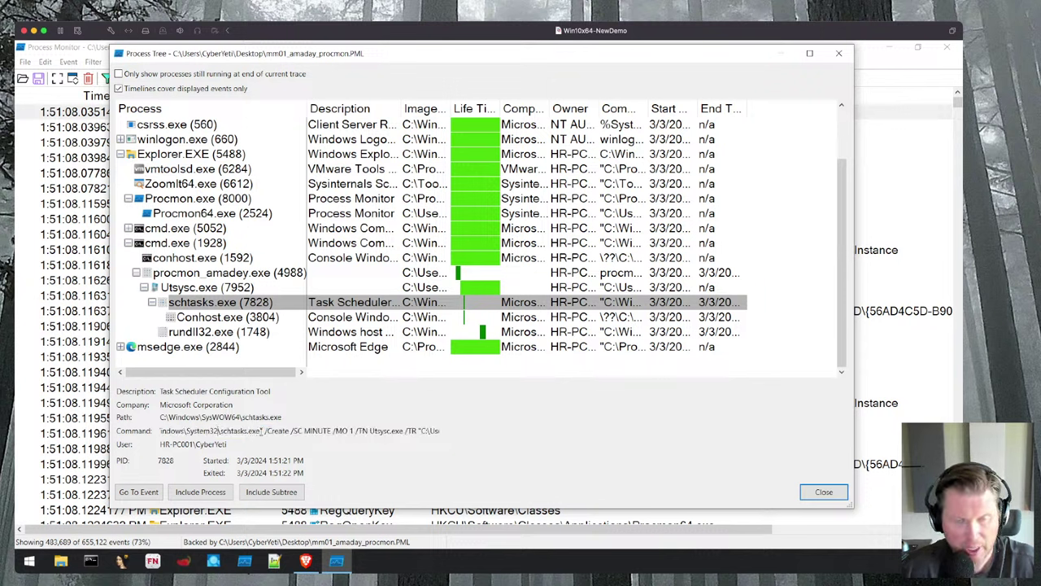
pyautogui.moveTo(290, 430); pyautogui.dragTo(300, 431)
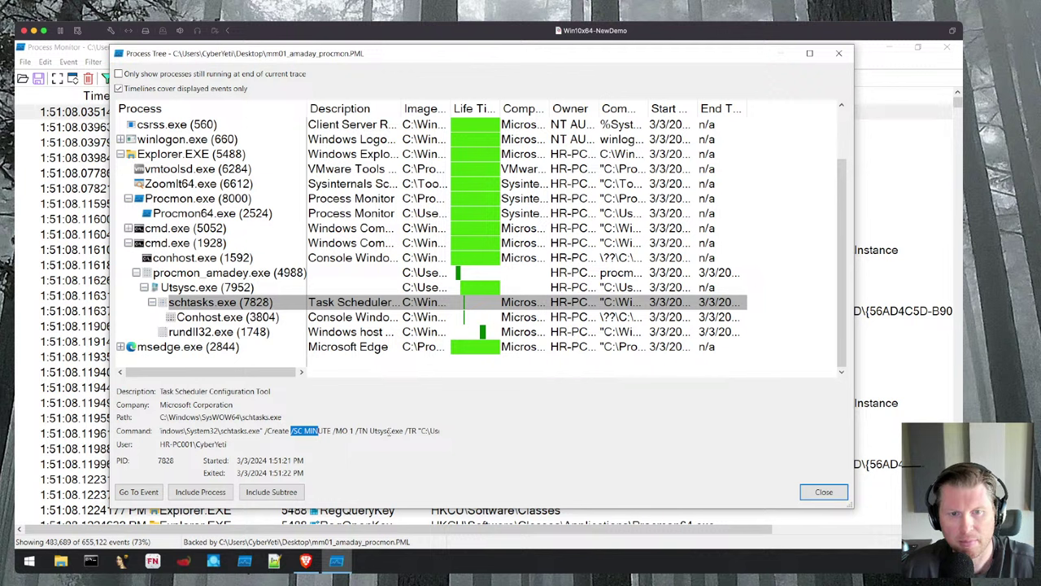
pyautogui.moveTo(421, 431); pyautogui.dragTo(368, 432)
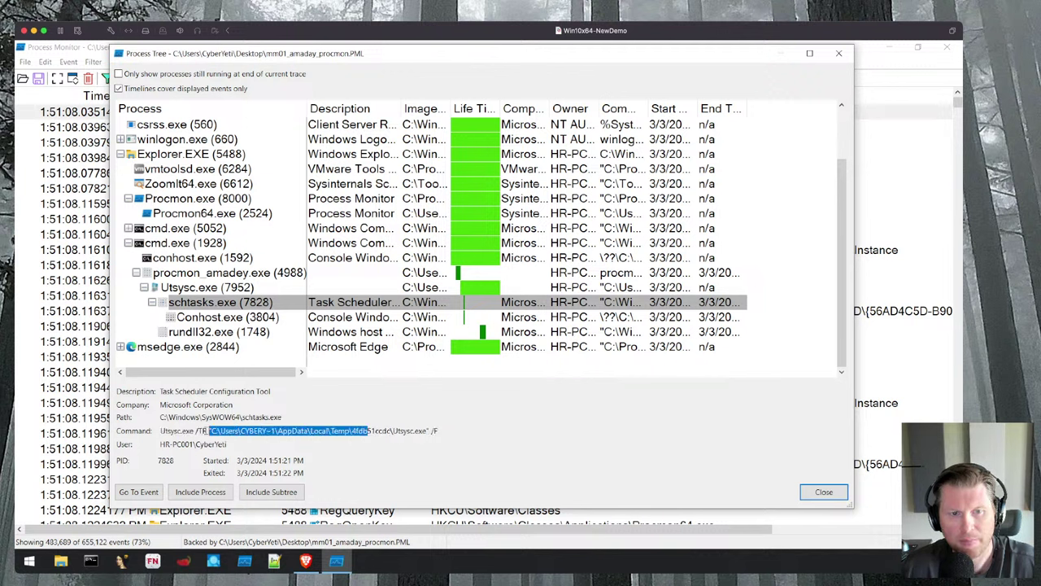
pyautogui.moveTo(209, 431); pyautogui.dragTo(151, 431)
pyautogui.click(280, 432)
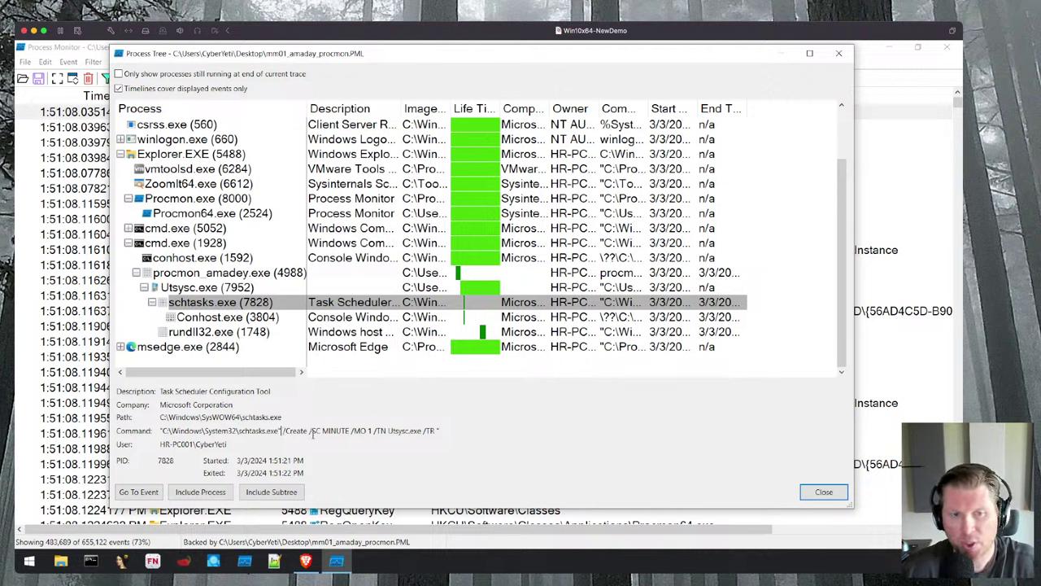
# - Examine the schtasks.exe task options magnified, marking /Create, /MO 1 and the task name Utsysc.exe with red arrows
pyautogui.moveTo(312, 433); pyautogui.dragTo(322, 432)
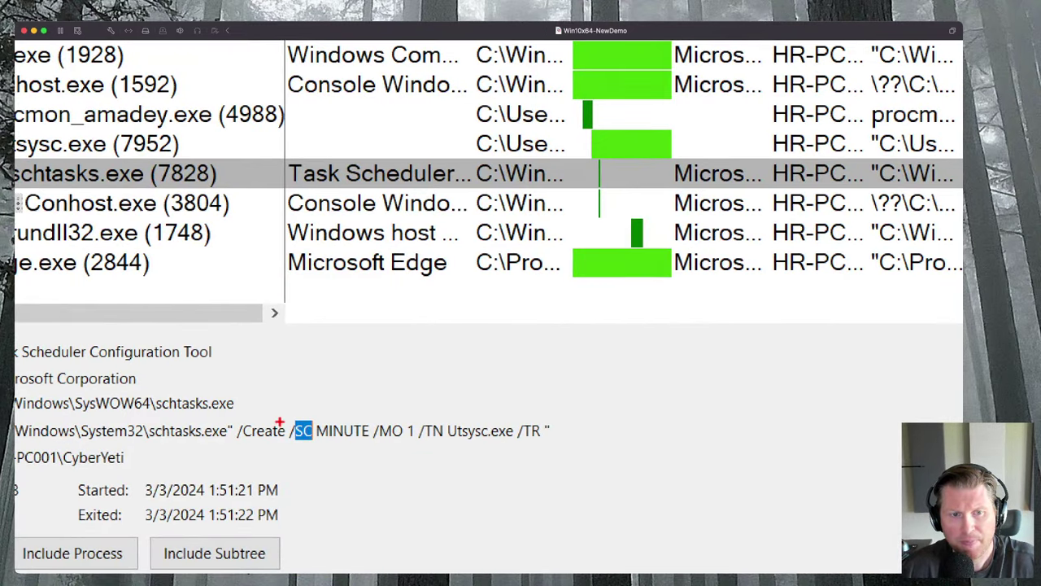
pyautogui.moveTo(279, 417); pyautogui.dragTo(309, 363)
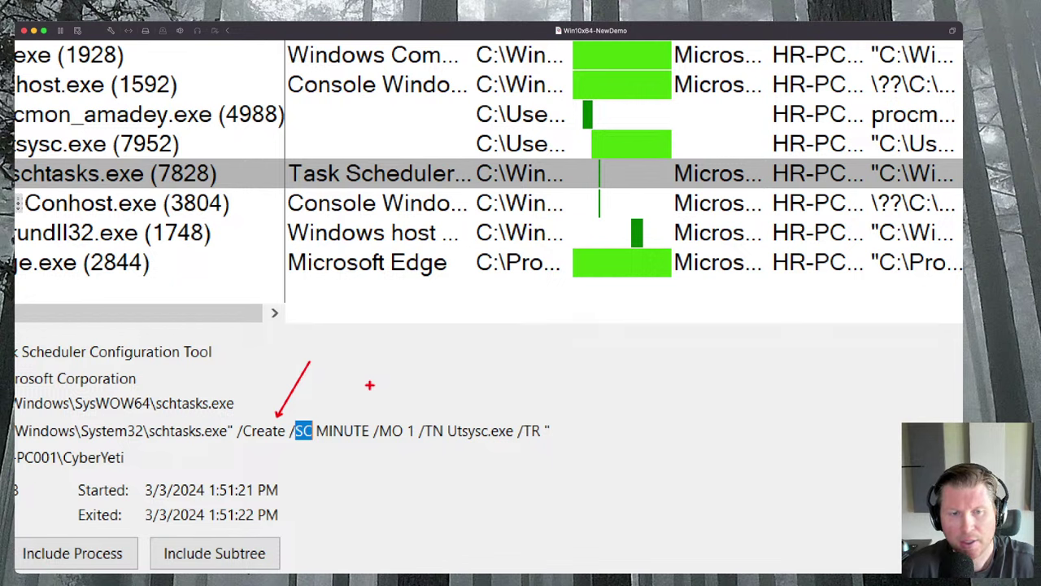
pyautogui.moveTo(406, 411); pyautogui.dragTo(424, 359)
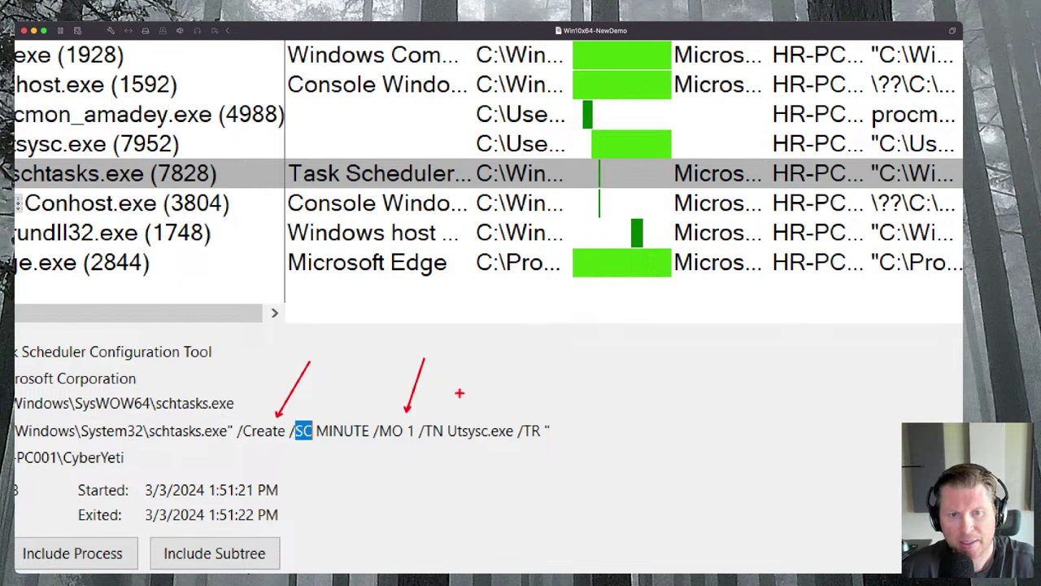
pyautogui.moveTo(489, 419); pyautogui.dragTo(510, 359)
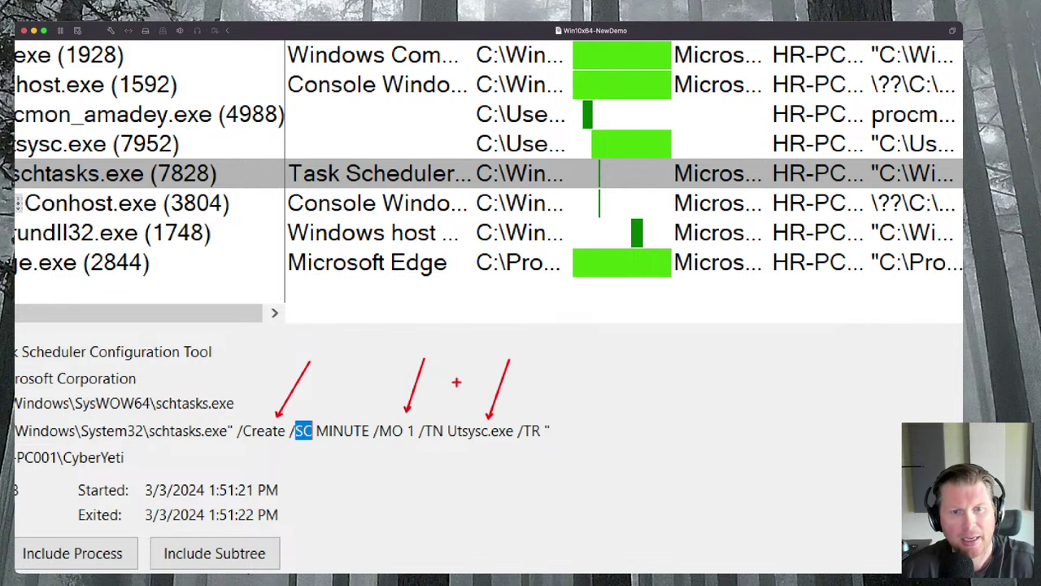
pyautogui.press('Escape')
# - Examine the /TR argument of schtasks.exe magnified, marking Utsysc.exe at the end of the path with a red arrow
pyautogui.moveTo(420, 431); pyautogui.dragTo(450, 431)
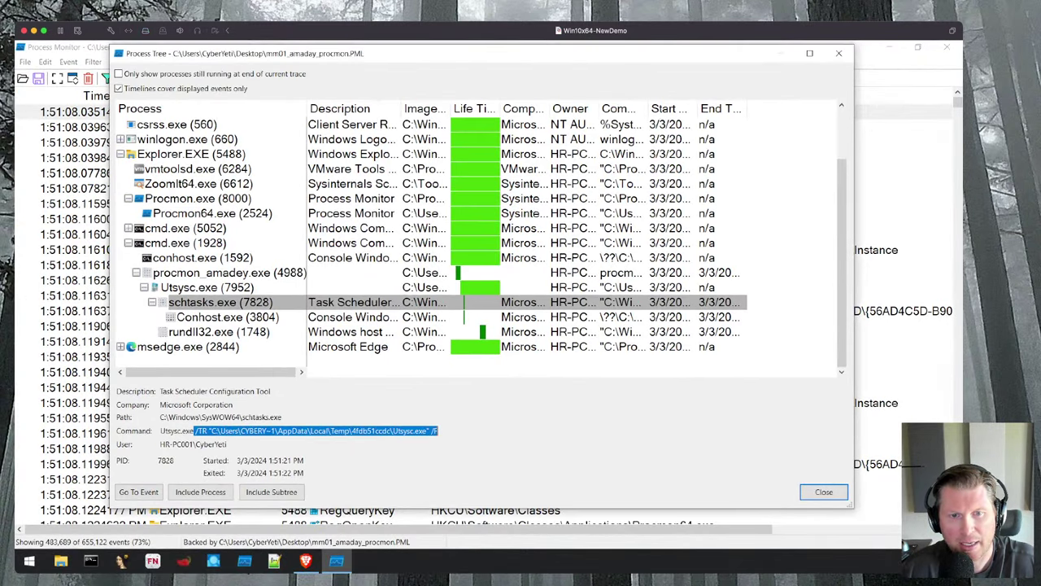
pyautogui.click(420, 431)
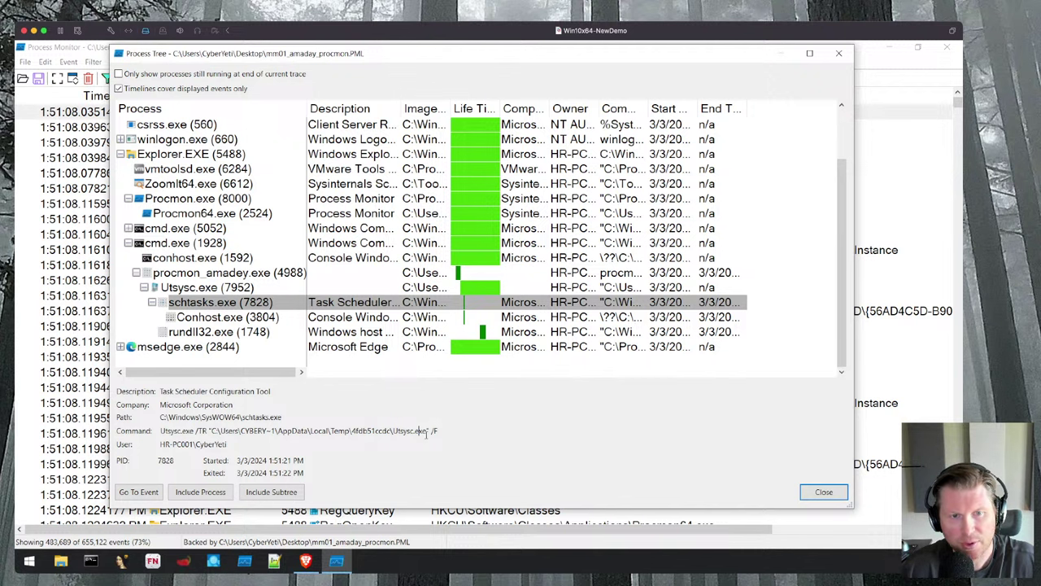
pyautogui.hotkey('ctrl', '1')
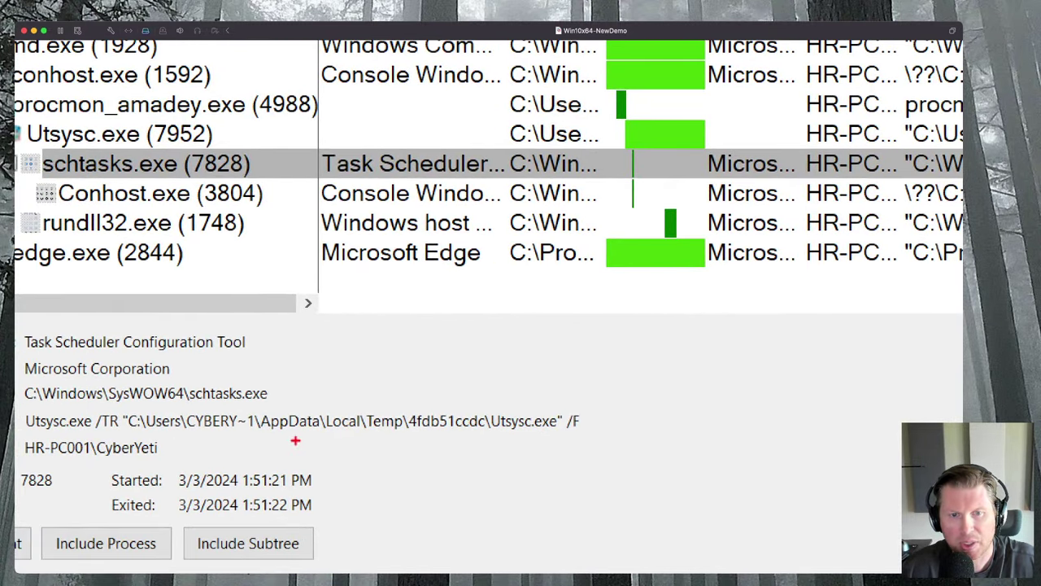
pyautogui.moveTo(493, 400); pyautogui.dragTo(513, 336)
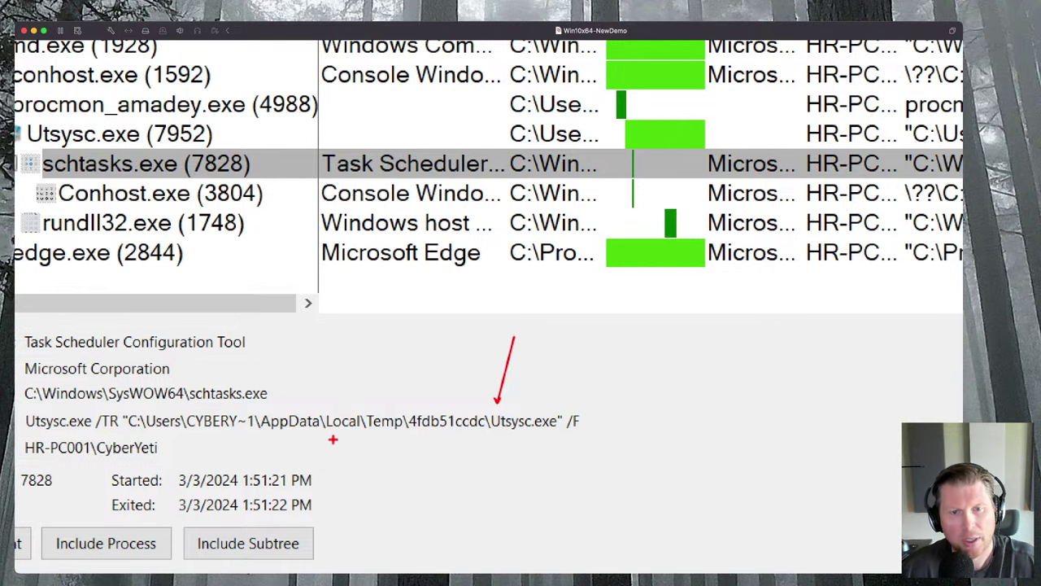
pyautogui.press('Escape')
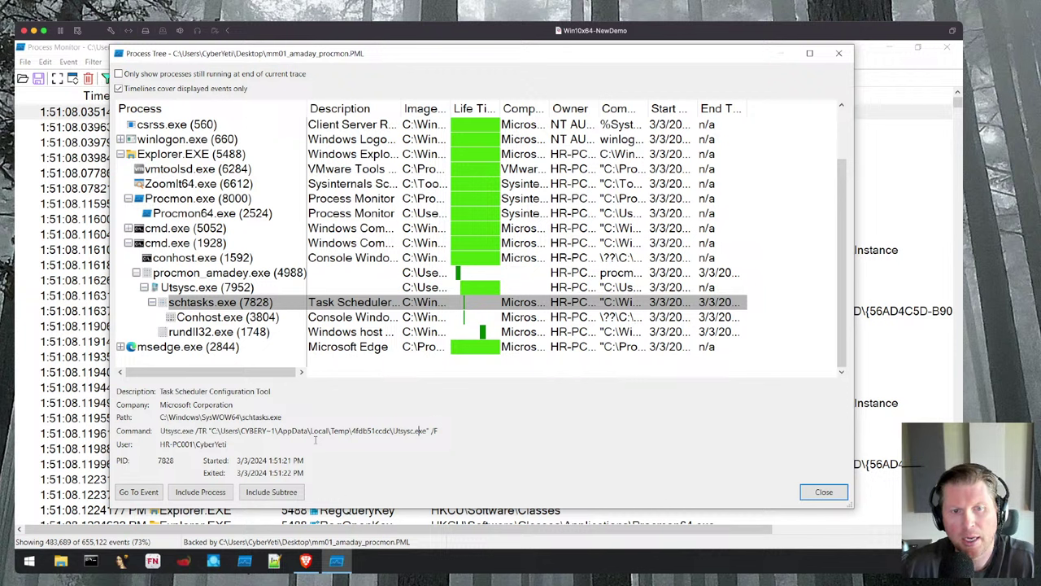
# - Inspect the /TR path of schtasks.exe, highlighting the 4fdb51ccdc folder and the Utsysc.exe file name in turn
pyautogui.moveTo(351, 431); pyautogui.dragTo(389, 431)
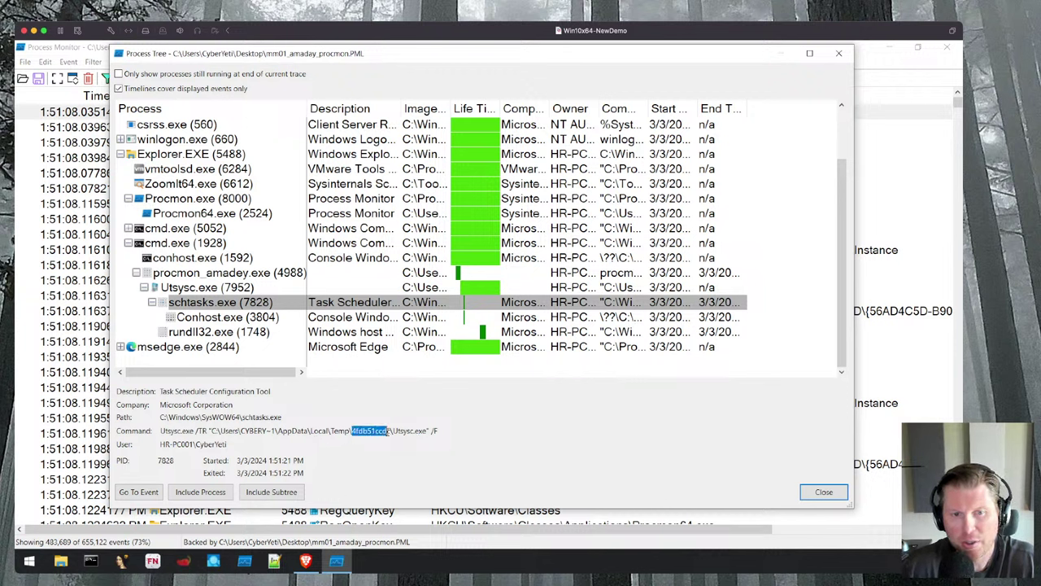
pyautogui.click(360, 431)
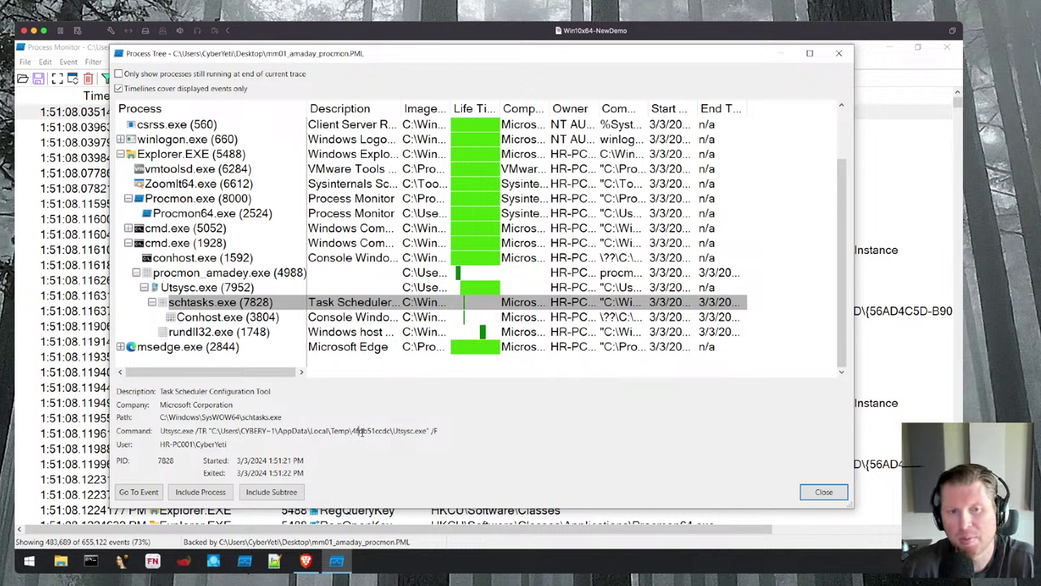
pyautogui.moveTo(391, 431); pyautogui.dragTo(431, 431)
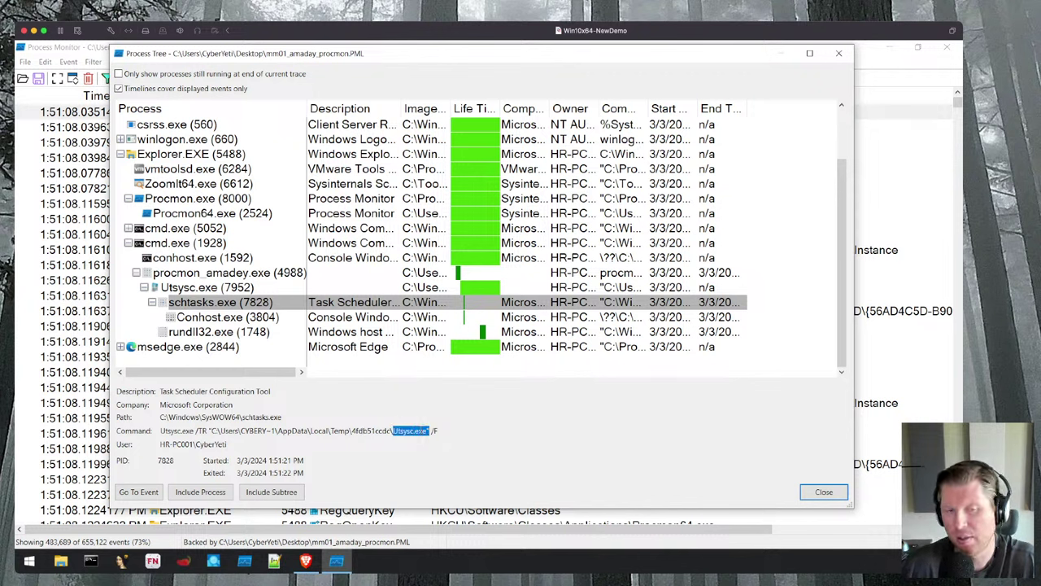
pyautogui.click(420, 430)
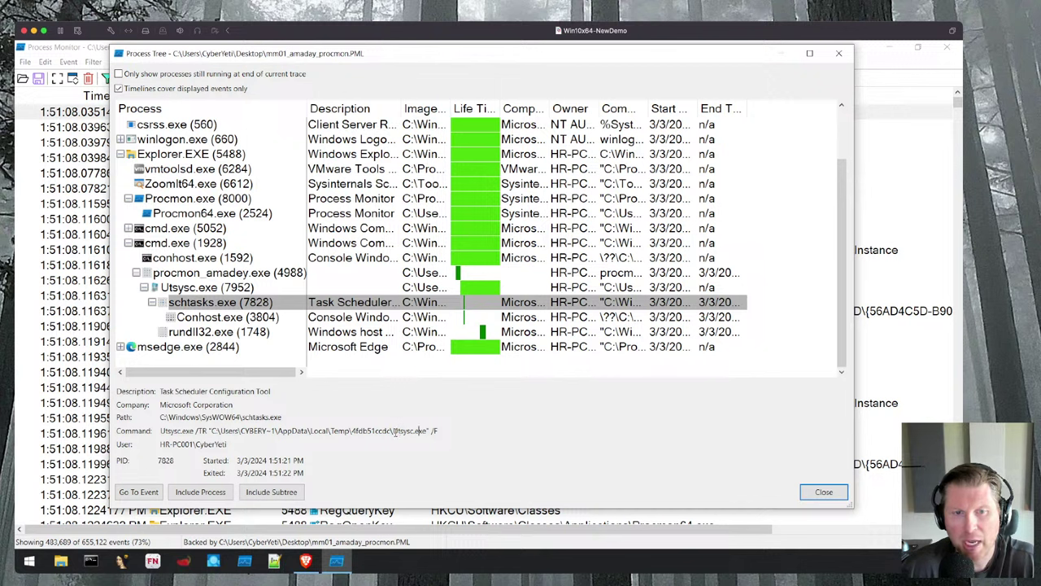
pyautogui.moveTo(393, 431); pyautogui.dragTo(411, 431)
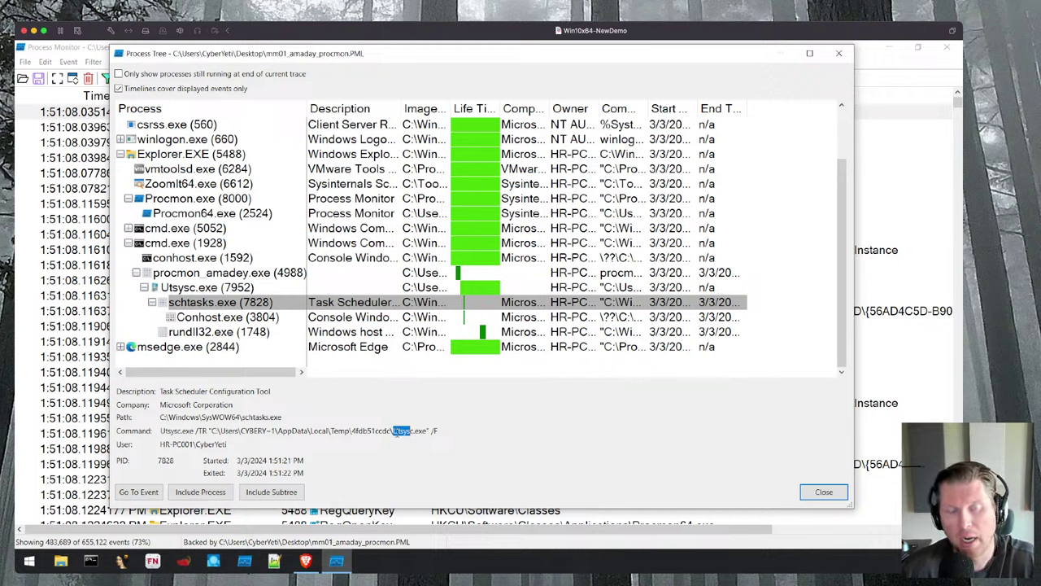
pyautogui.click(333, 429)
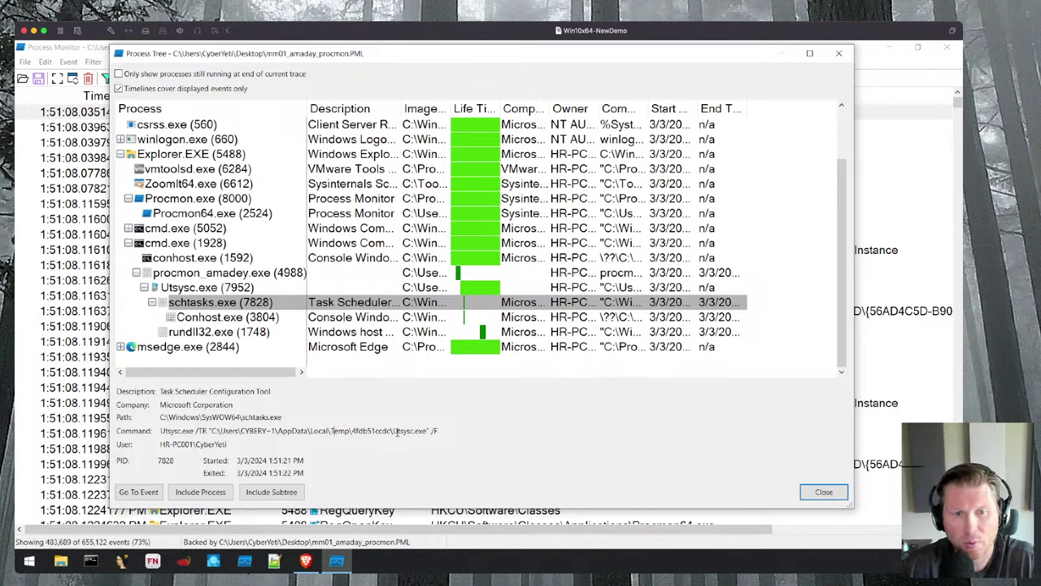
pyautogui.moveTo(394, 430); pyautogui.dragTo(416, 431)
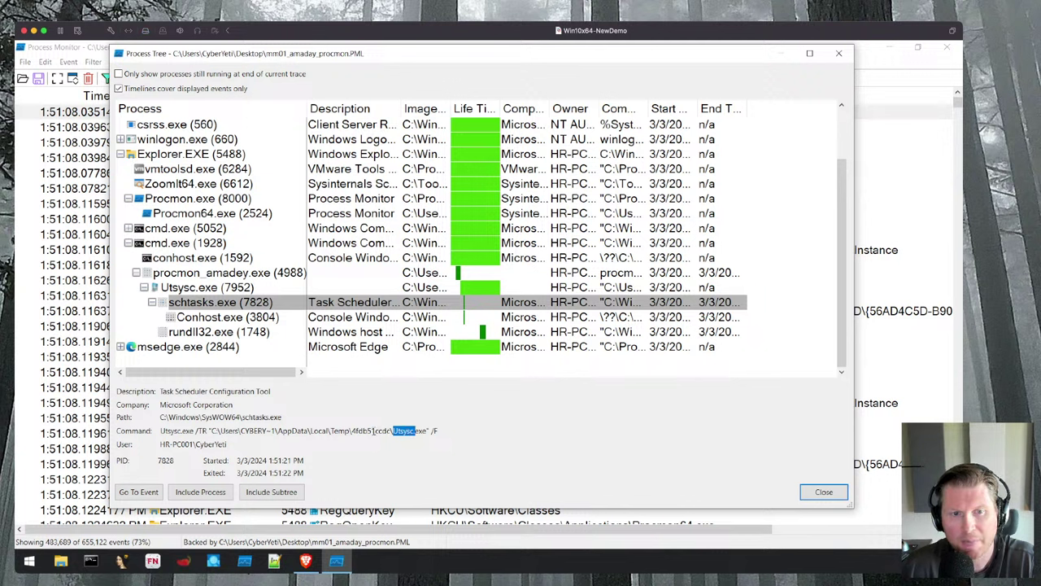
pyautogui.moveTo(353, 432); pyautogui.dragTo(377, 440)
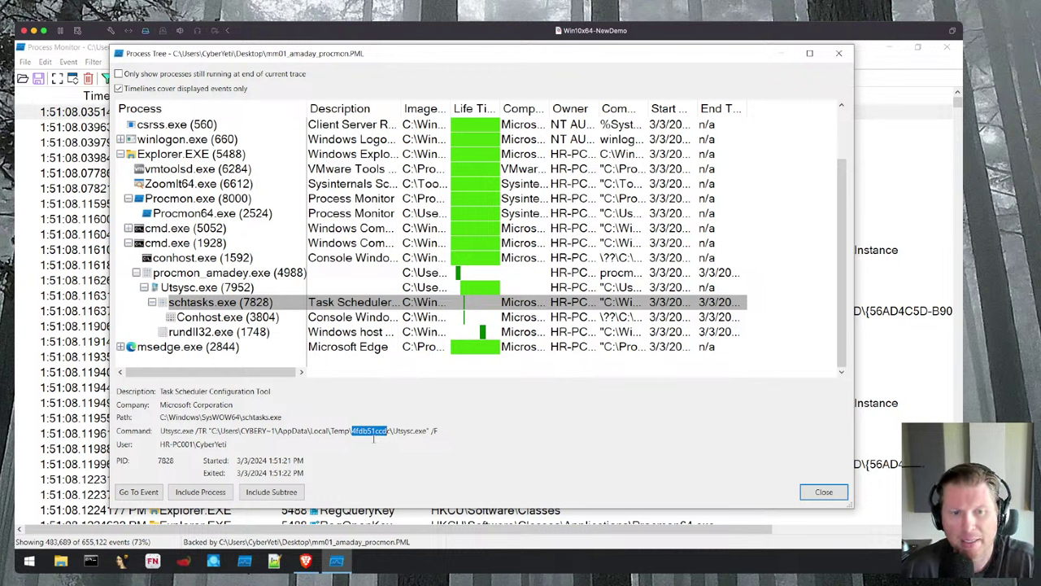
pyautogui.click(375, 440)
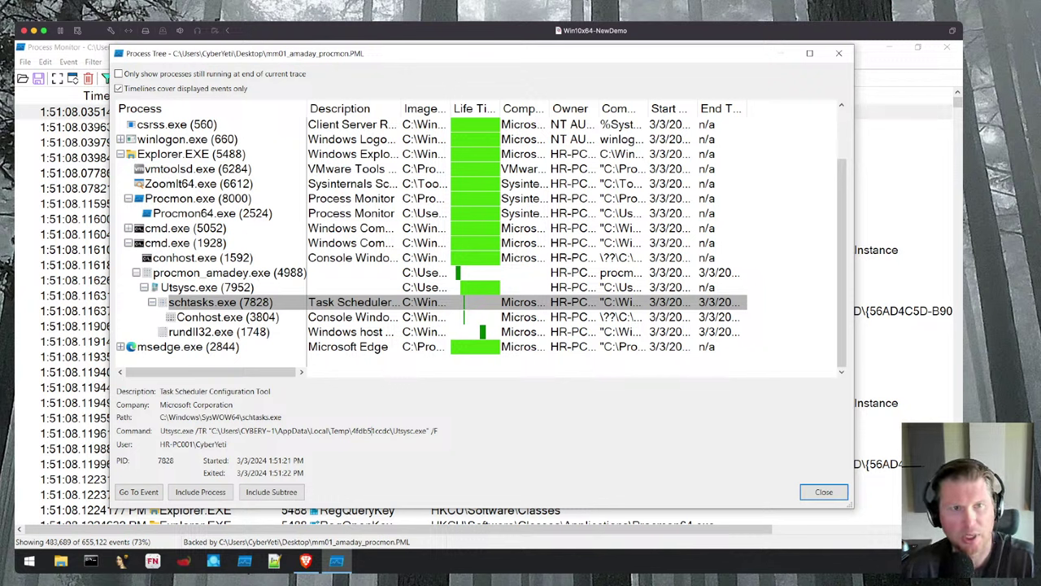
# - Compare the details of rundll32.exe (1748), schtasks.exe (7828) and its child Conhost.exe (3804)
pyautogui.click(219, 332)
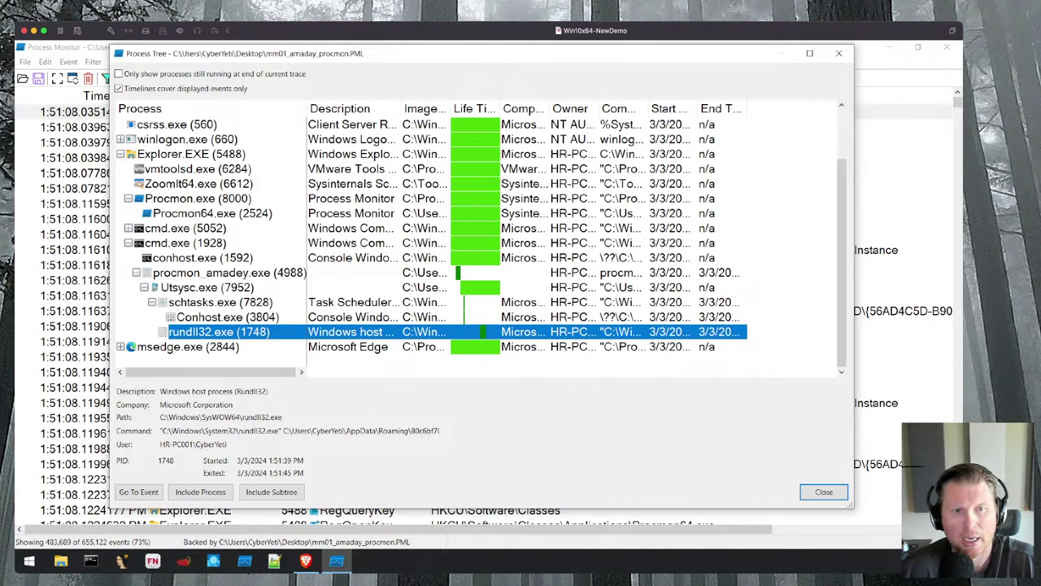
pyautogui.click(219, 301)
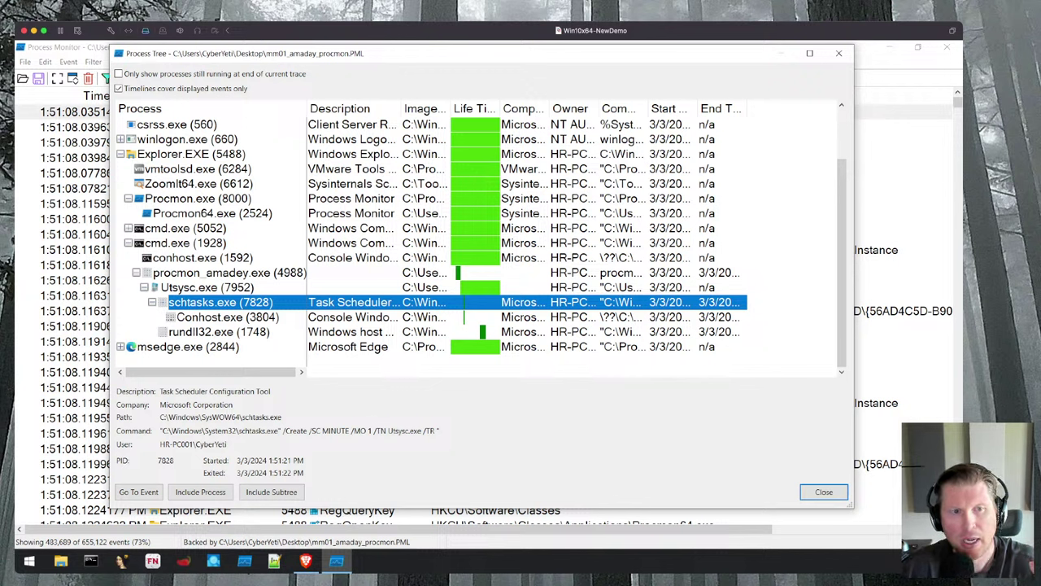
pyautogui.click(227, 316)
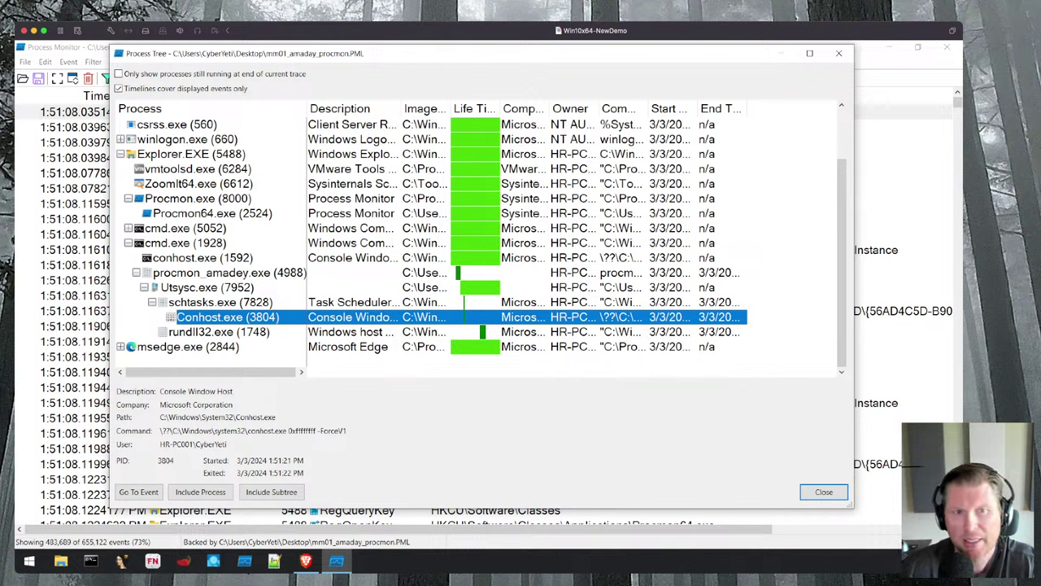
# - Examine the command line of rundll32.exe (1748) magnified, marking the executable name with a red arrow
pyautogui.click(218, 332)
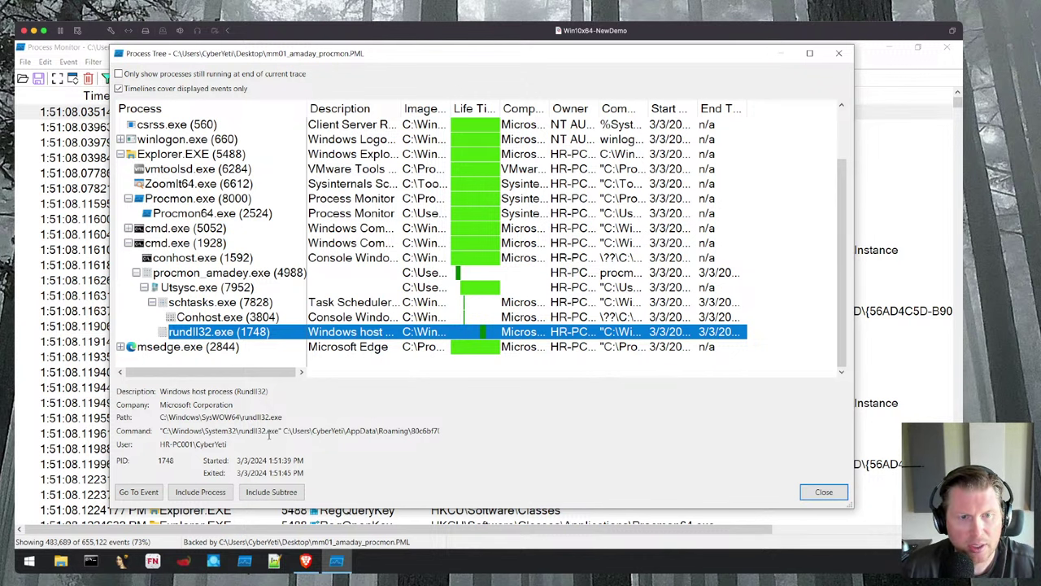
pyautogui.hotkey('ctrl', '1')
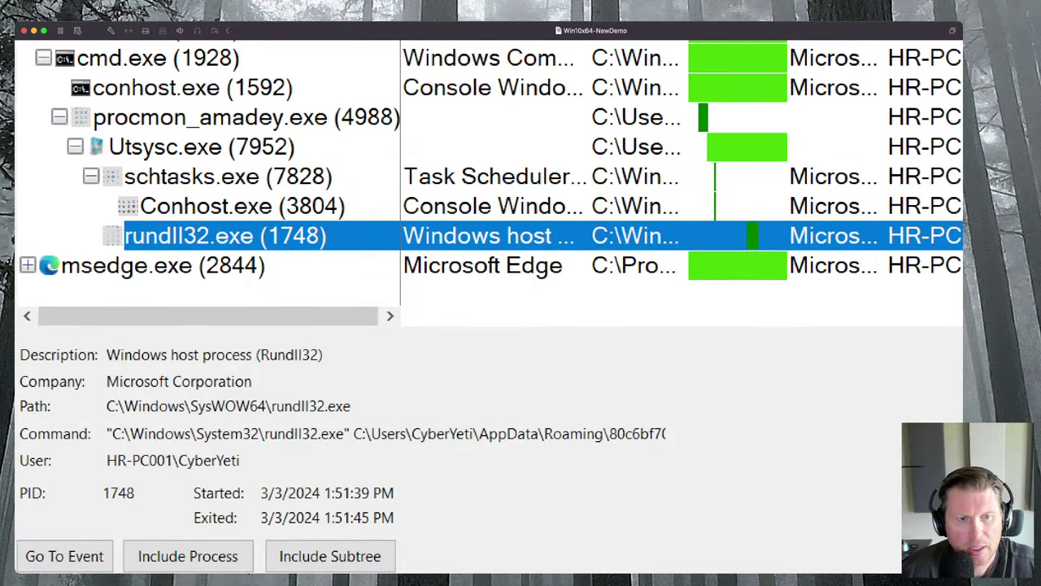
pyautogui.click(240, 440)
pyautogui.moveTo(281, 453); pyautogui.dragTo(277, 474)
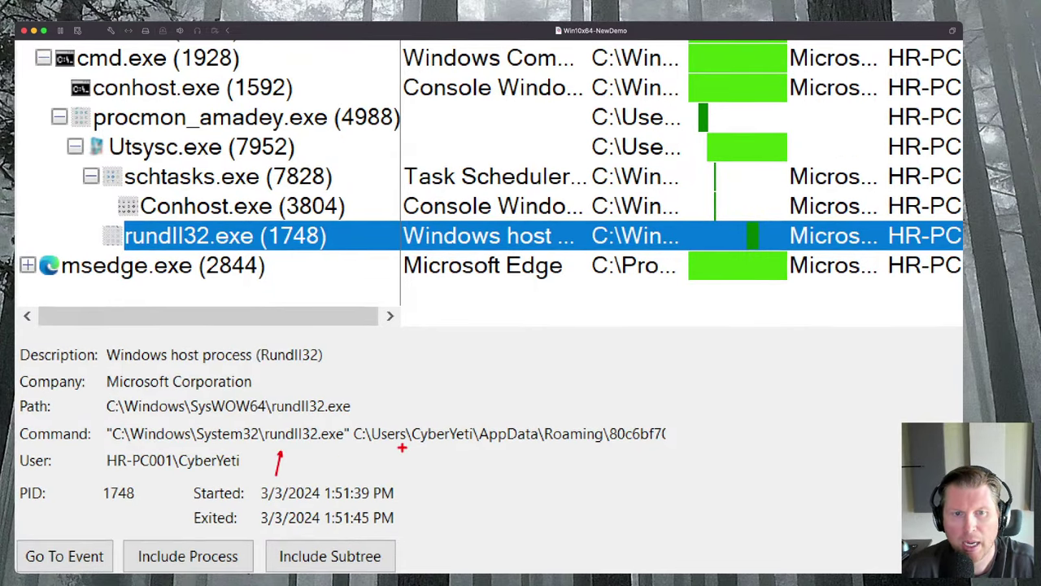
pyautogui.press('Escape')
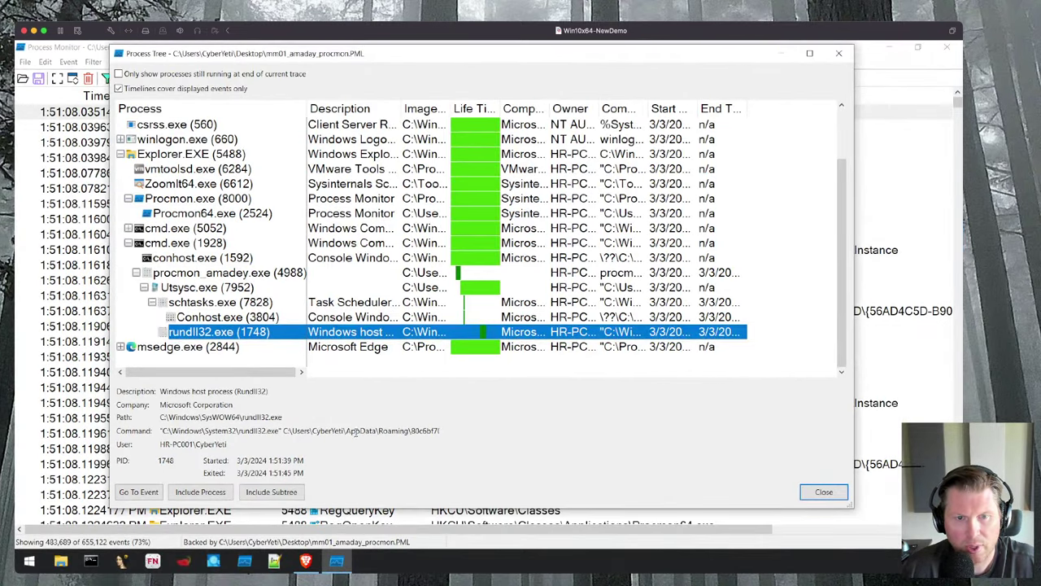
# - Examine the end of the rundll32.exe command line magnified, marking the 80c6bf70bf3f8f folder, cred64.dll and Main with red arrows
pyautogui.moveTo(345, 432); pyautogui.dragTo(448, 431)
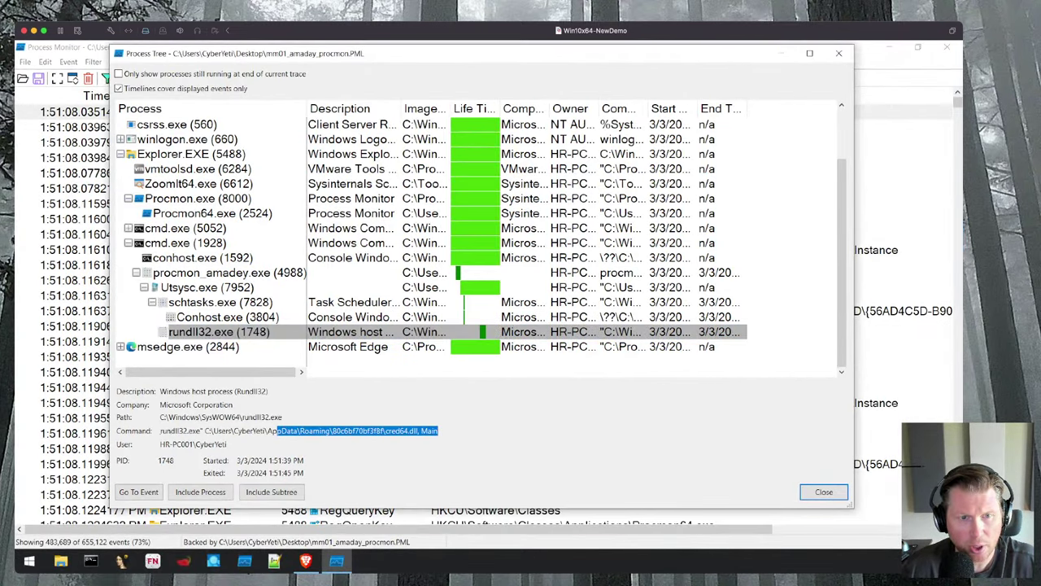
pyautogui.hotkey('ctrl', '1')
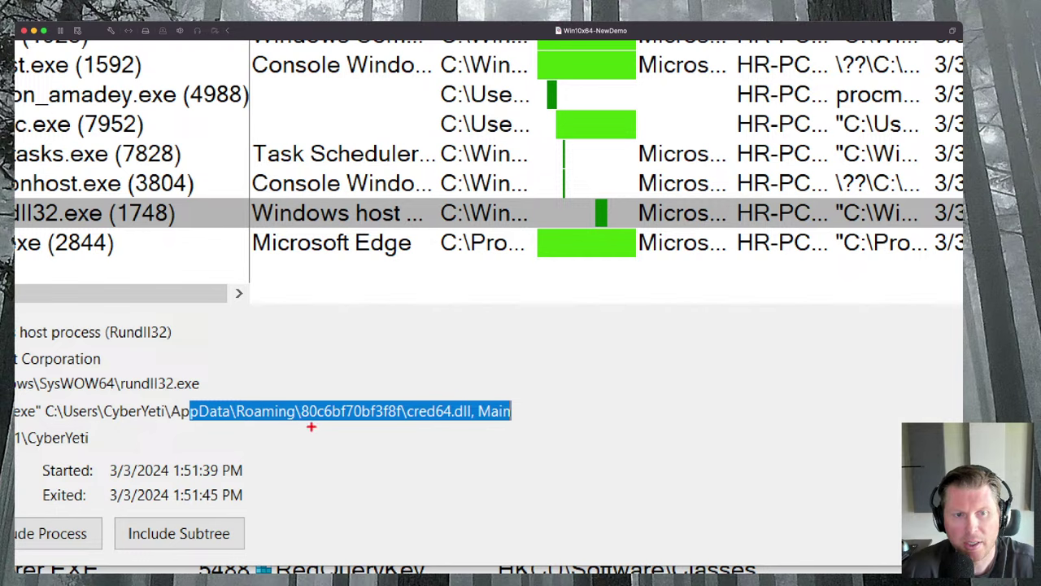
pyautogui.moveTo(329, 427); pyautogui.dragTo(319, 470)
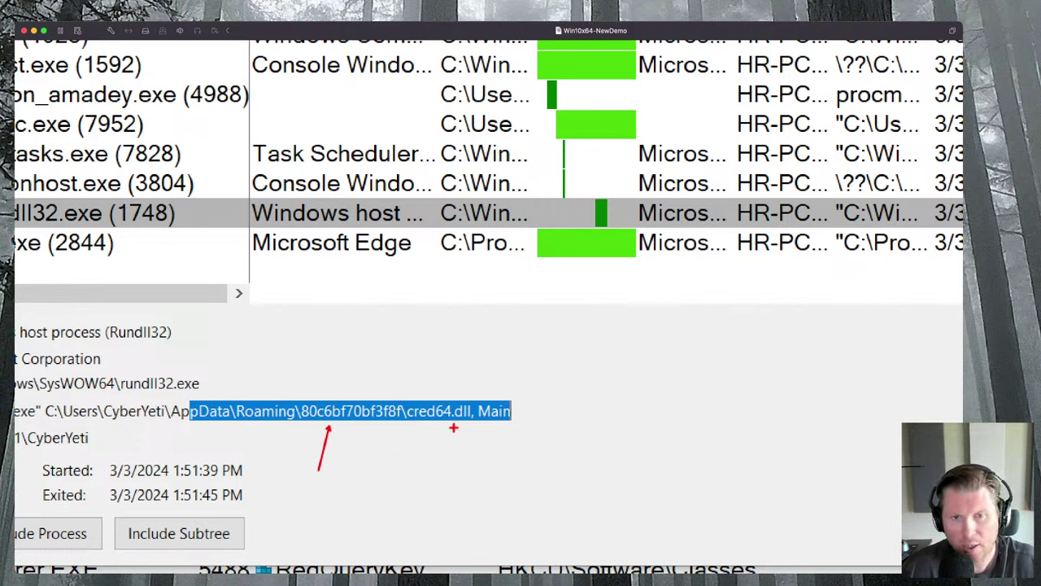
pyautogui.moveTo(453, 427); pyautogui.dragTo(453, 455)
pyautogui.moveTo(494, 427); pyautogui.dragTo(494, 466)
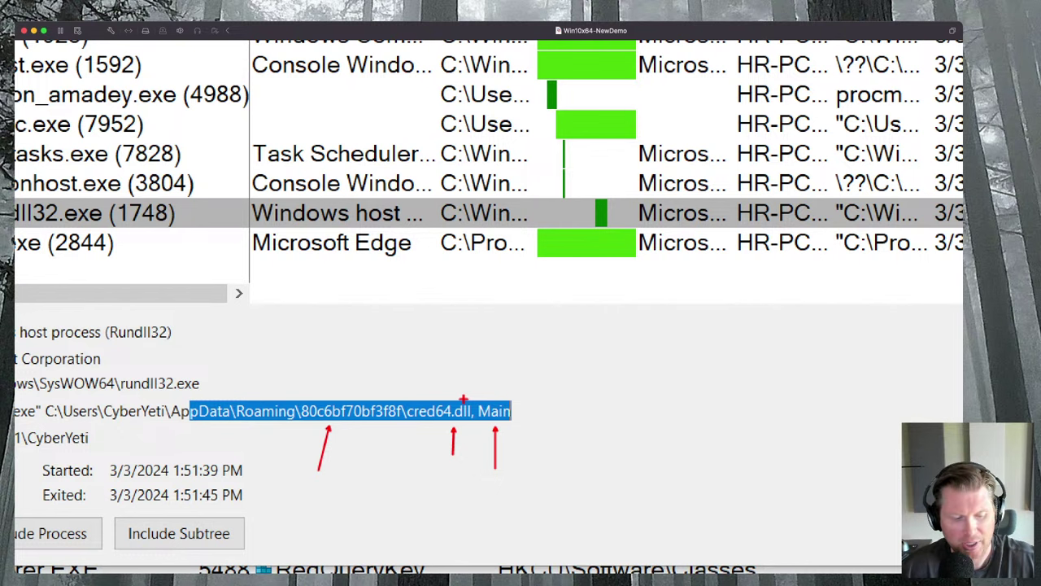
# - Filter the capture to the procmon_amadey.exe (4988) process and its whole subtree, and close the process tree
pyautogui.press('Escape')
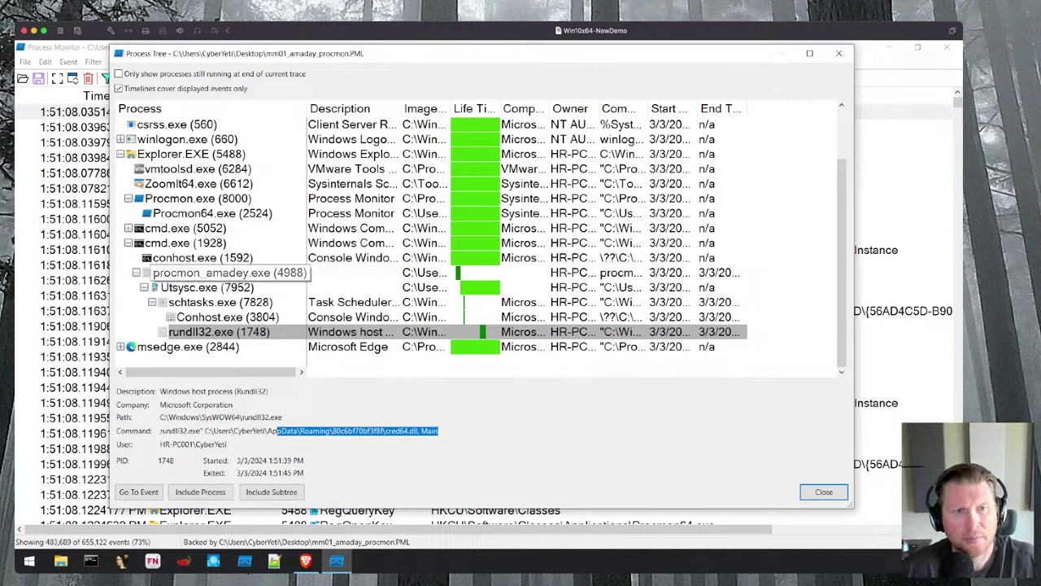
pyautogui.click(228, 272)
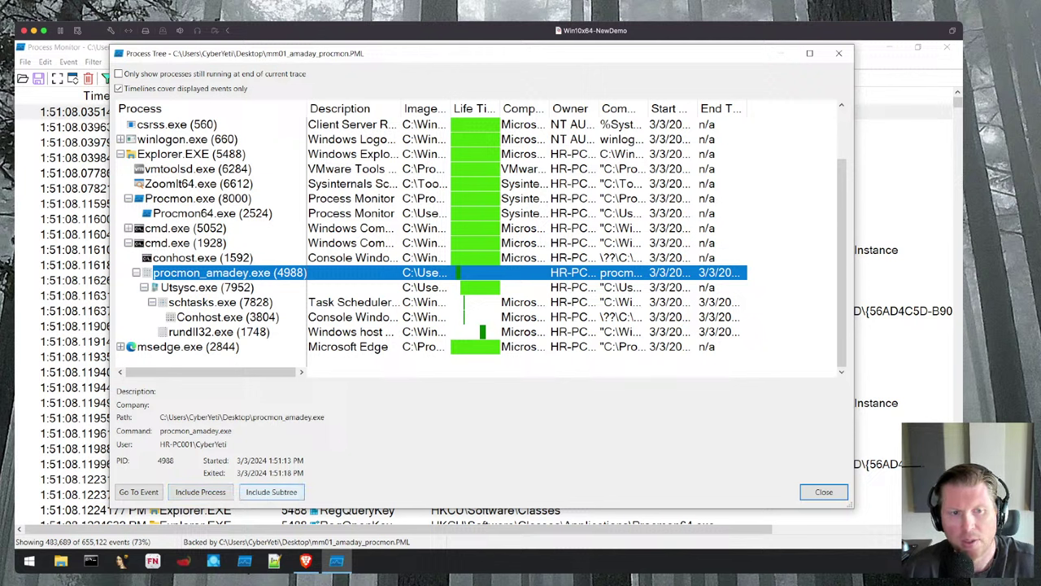
pyautogui.click(271, 492)
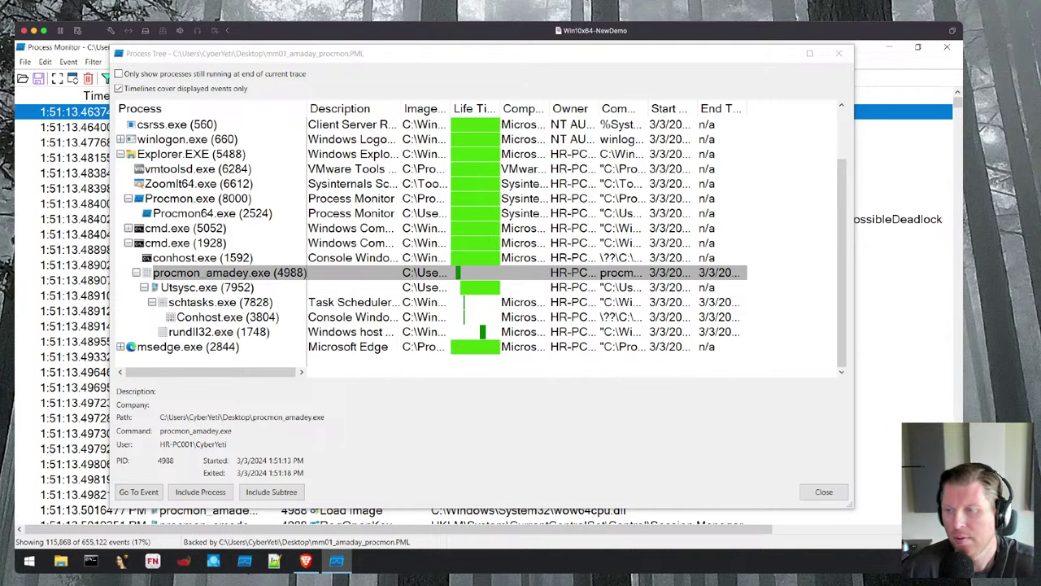
pyautogui.click(825, 492)
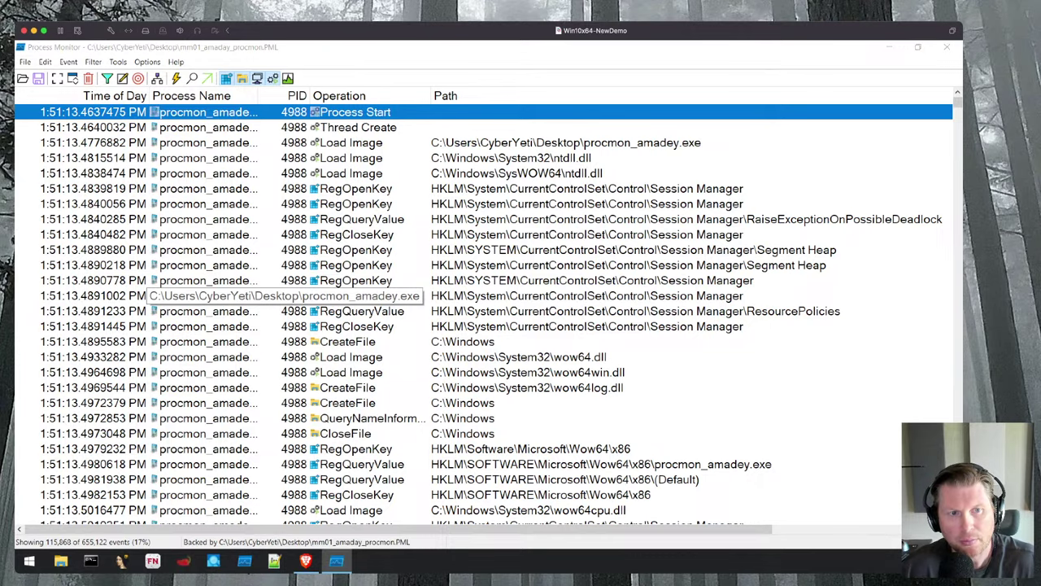
# - Examine the filtered event count magnified, marking it with red arrows, and skim through the remaining event list
pyautogui.hotkey('ctrl', '1')
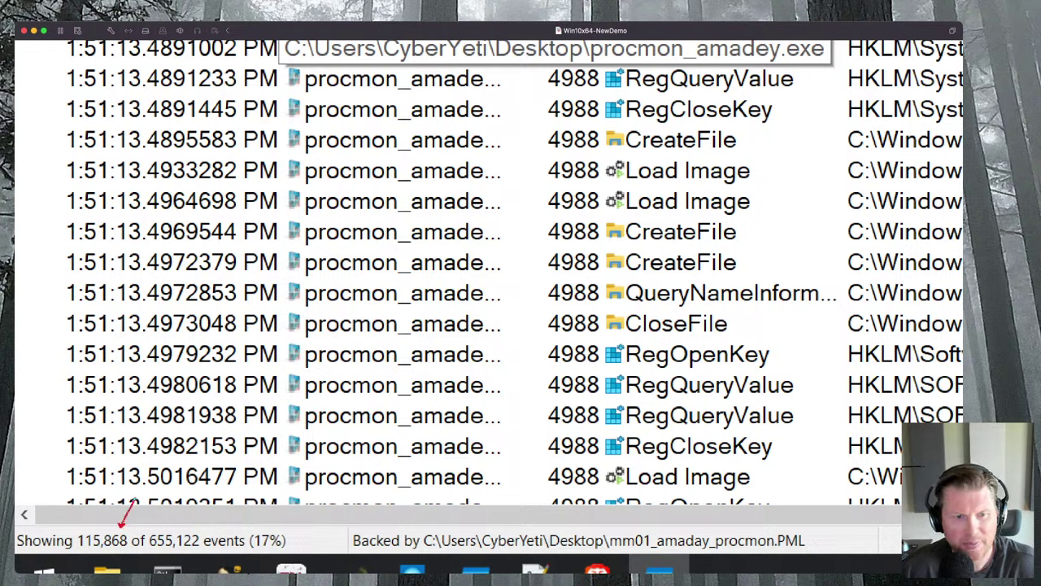
pyautogui.moveTo(135, 500); pyautogui.dragTo(146, 472)
pyautogui.moveTo(268, 527); pyautogui.dragTo(286, 469)
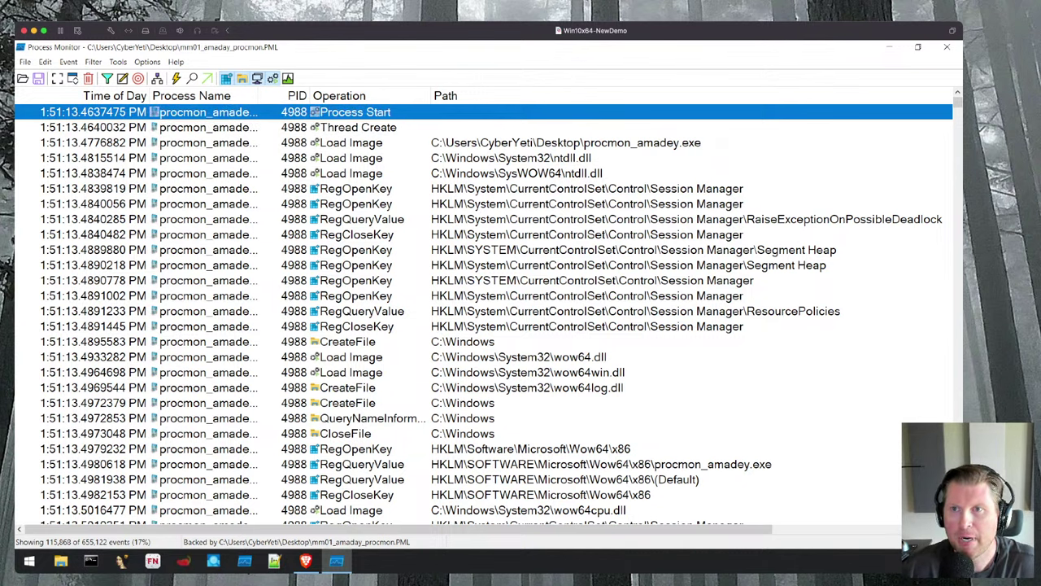
pyautogui.moveTo(957, 101); pyautogui.dragTo(957, 438)
pyautogui.moveTo(958, 317); pyautogui.dragTo(957, 101)
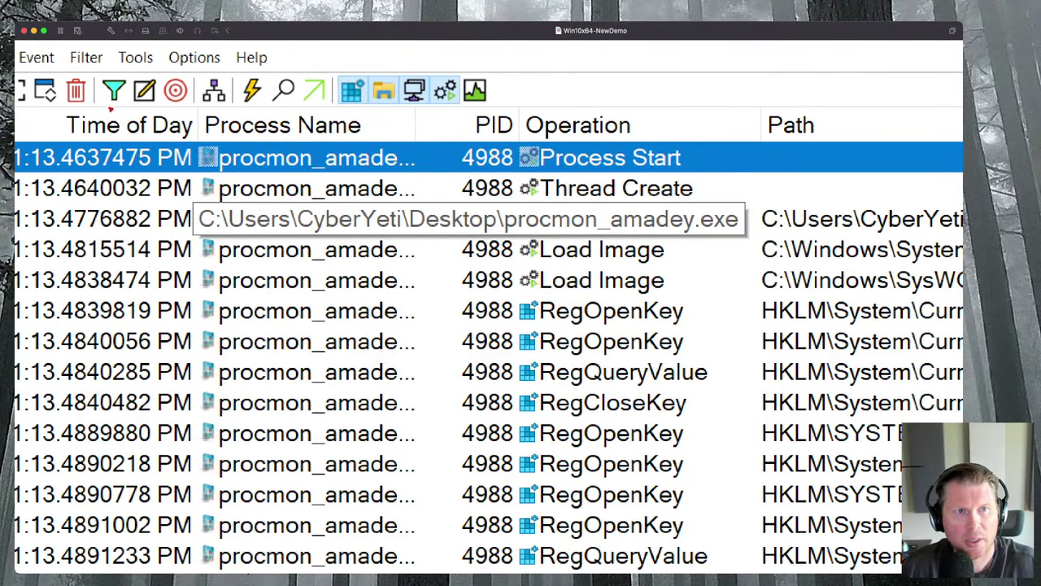
# - Mark the Filter command with a red arrow in the magnified view and open the event filter settings
pyautogui.moveTo(111, 109)
pyautogui.mouseDown()
pyautogui.moveTo(101, 188)
pyautogui.moveTo(85, 215)
pyautogui.mouseUp()
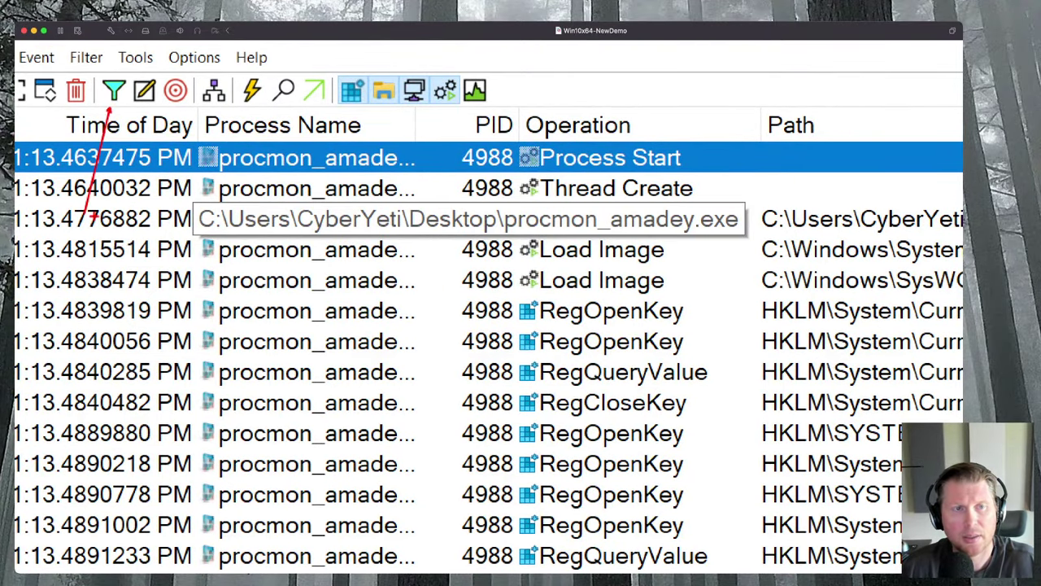
pyautogui.press('Escape')
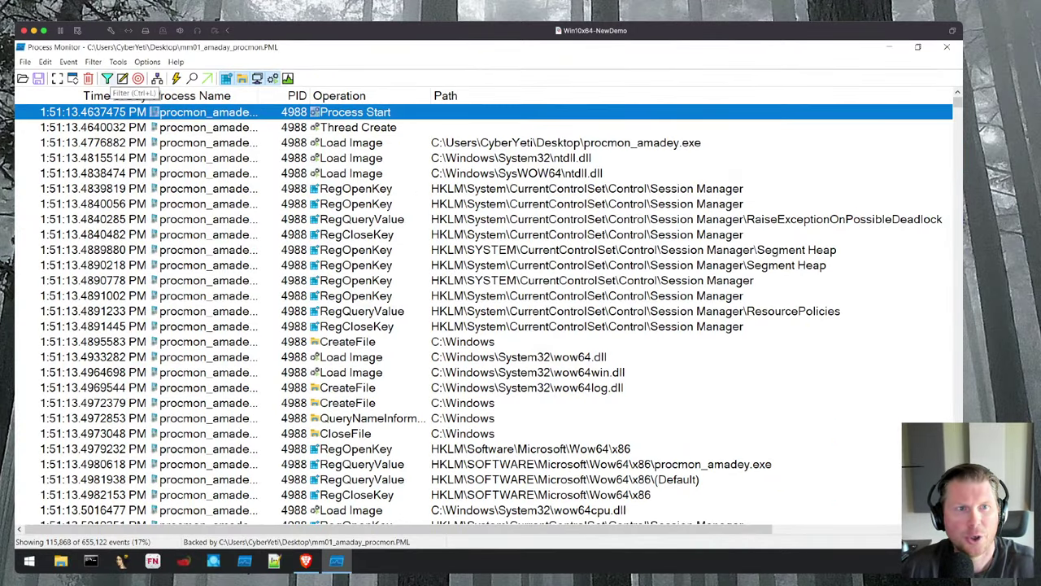
pyautogui.click(107, 78)
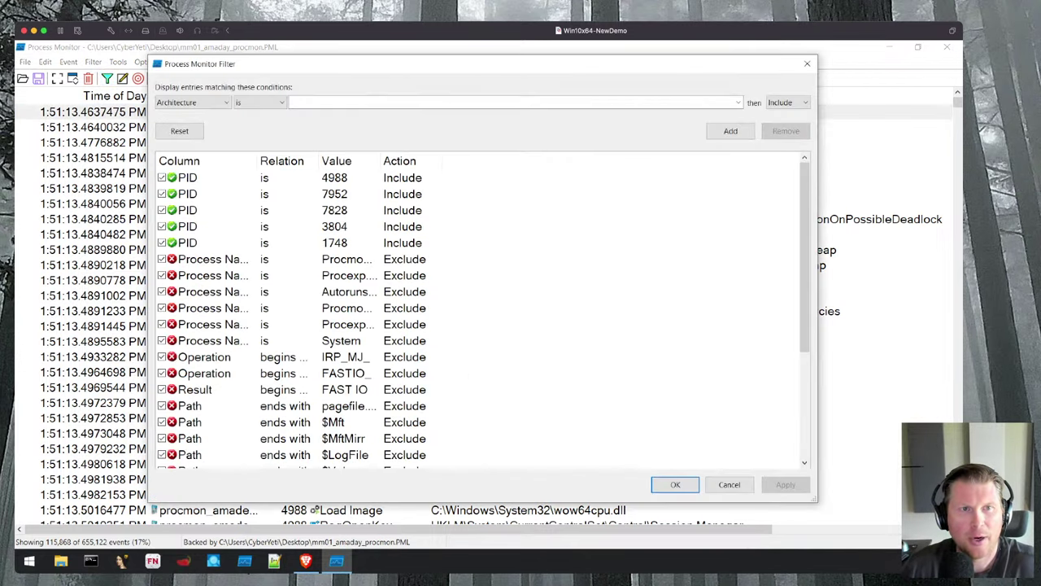
pyautogui.moveTo(303, 66); pyautogui.dragTo(308, 65)
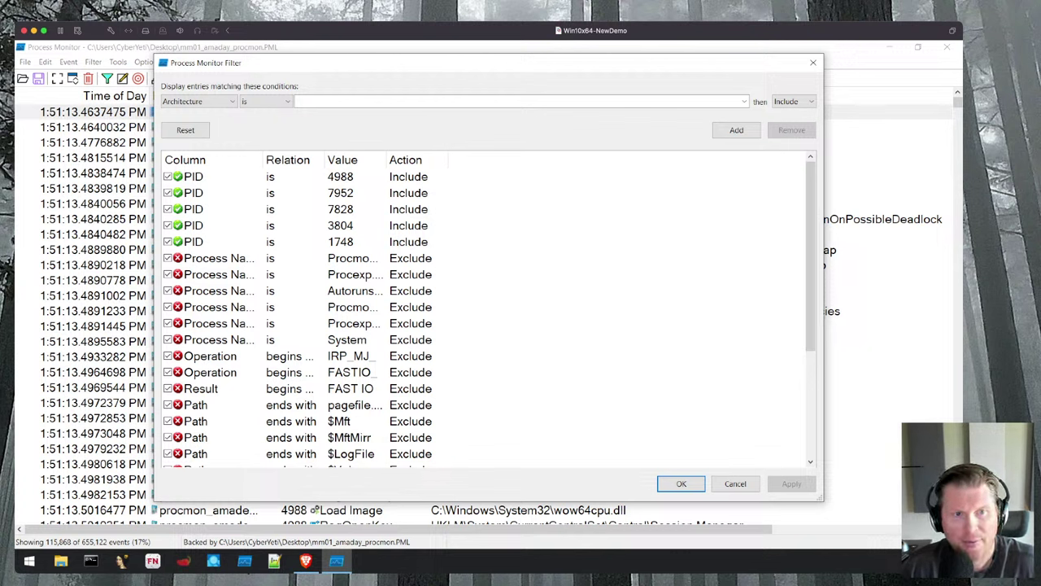
# - Review the PID include rules one by one, from 1748 up to 4988
pyautogui.click(340, 241)
pyautogui.press('Up')
pyautogui.press('Up')
pyautogui.press('Up')
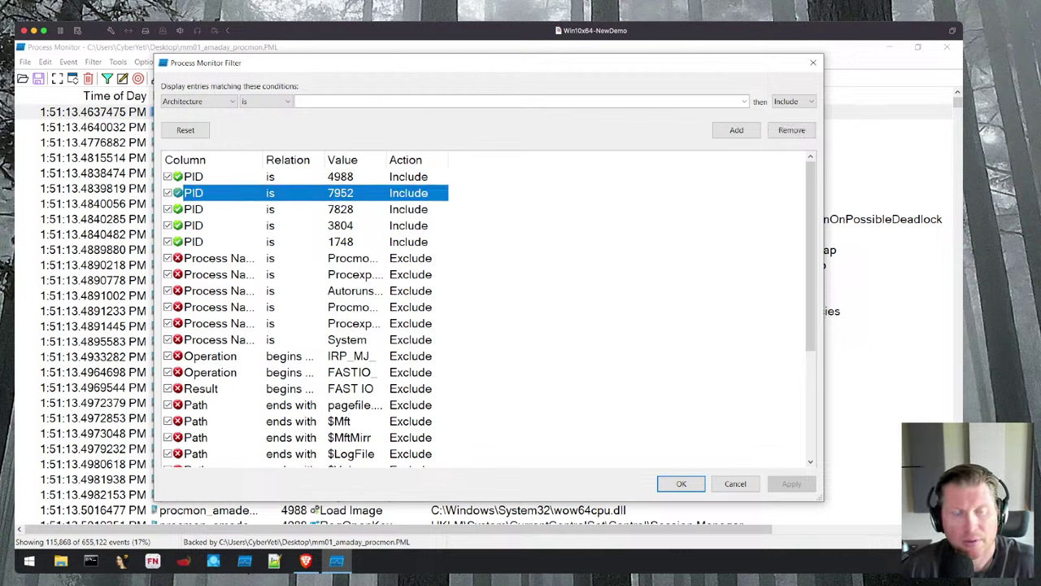
pyautogui.press('Up')
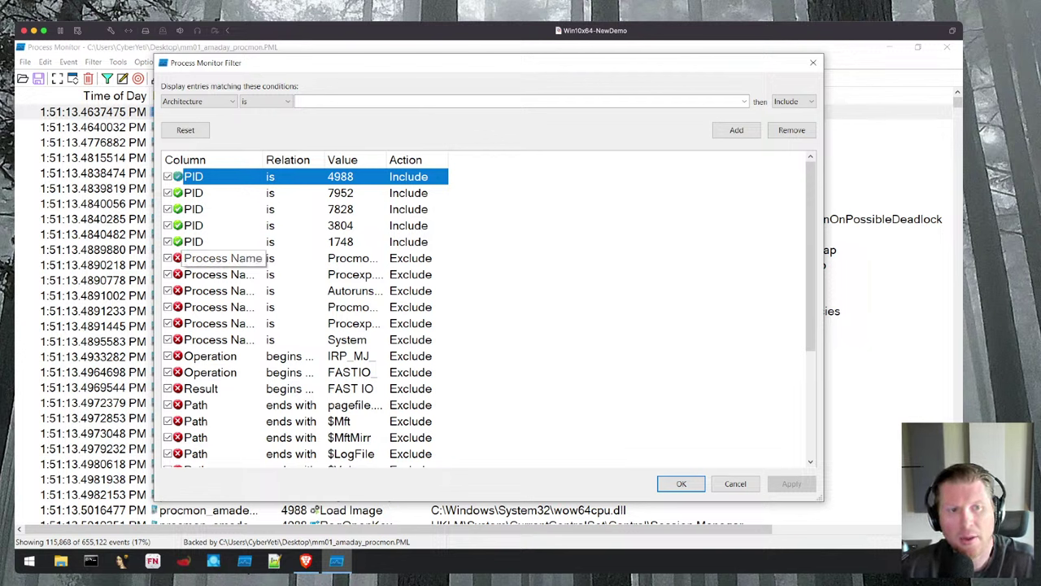
# - Widen the Column, Relation and Value columns of the filter rule list so the full entries are readable
pyautogui.click(219, 258)
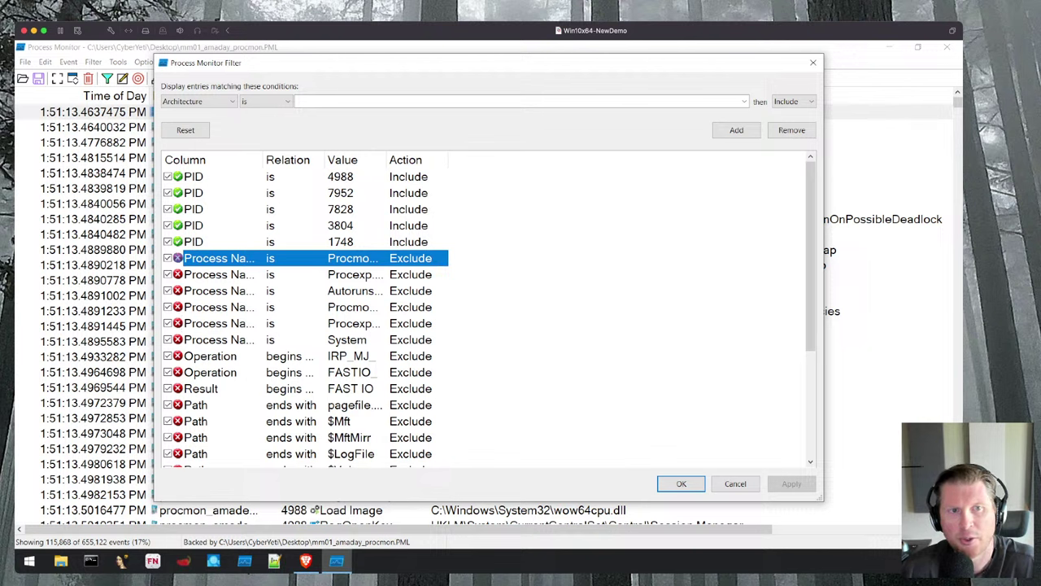
pyautogui.moveTo(263, 160); pyautogui.dragTo(424, 159)
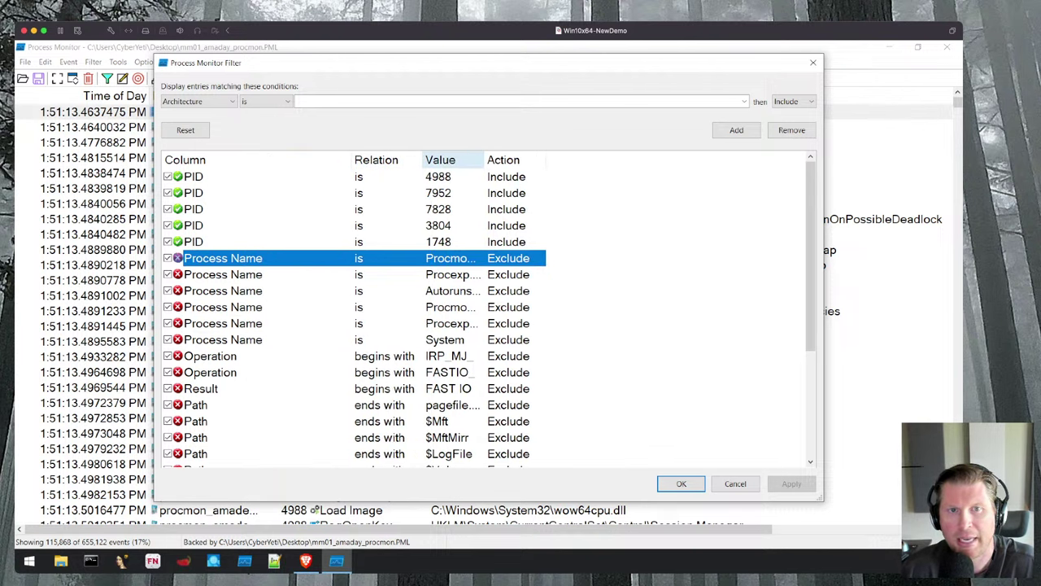
pyautogui.moveTo(486, 159); pyautogui.dragTo(678, 160)
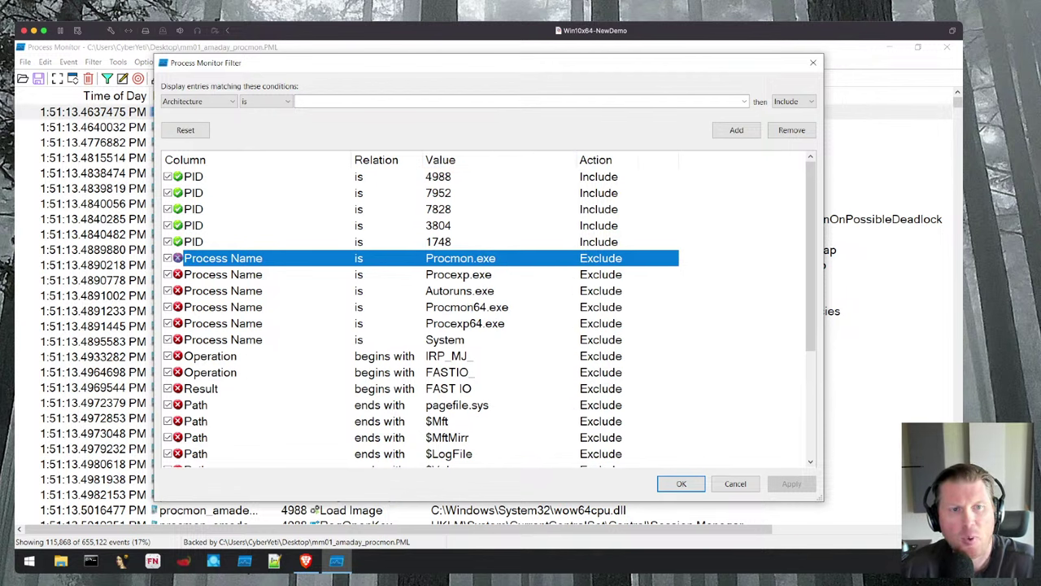
# - Disable the include rule for PID 1748 and enable it again
pyautogui.click(438, 242)
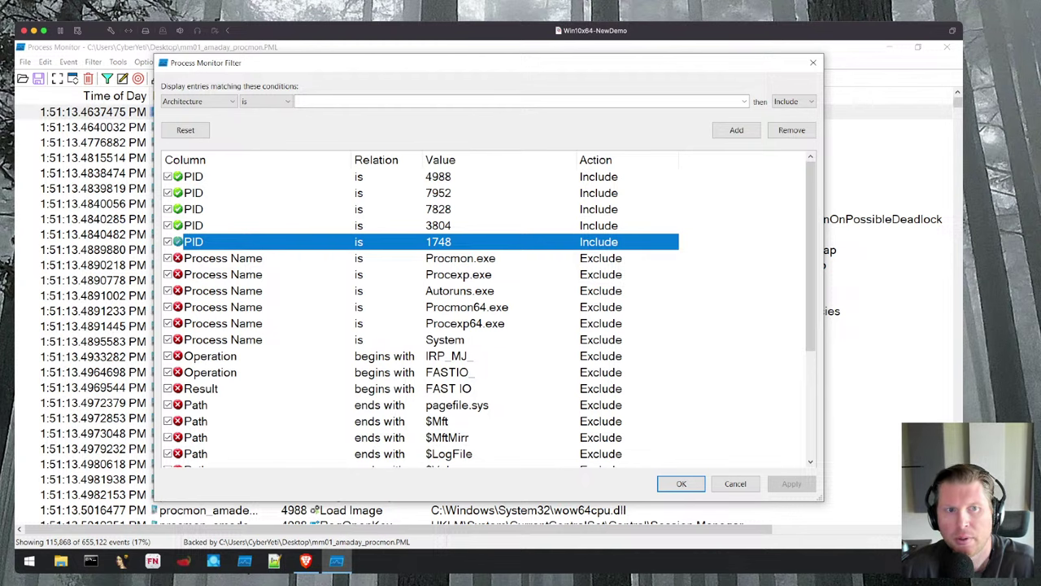
pyautogui.press('space')
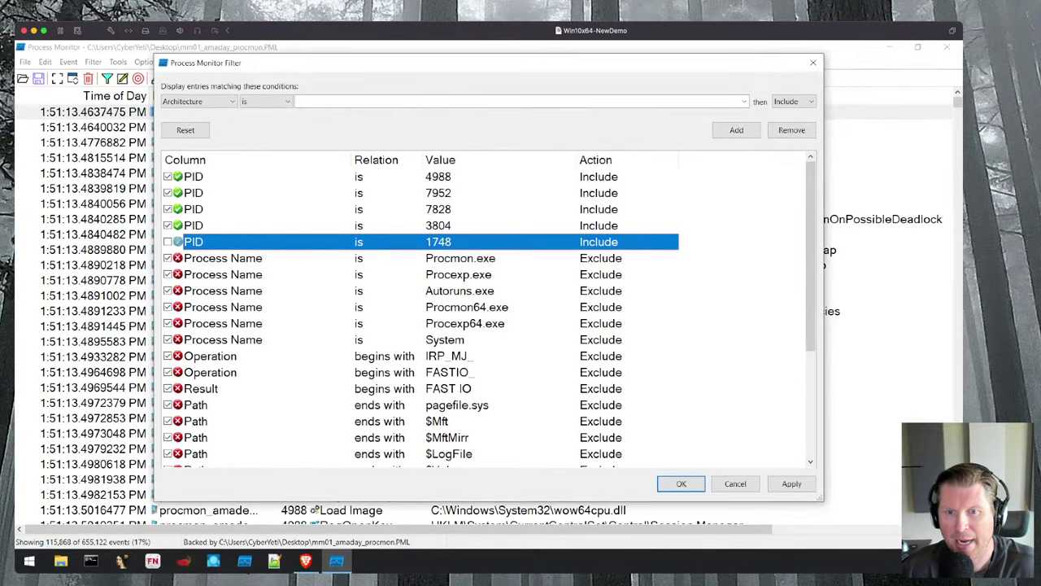
pyautogui.click(420, 225)
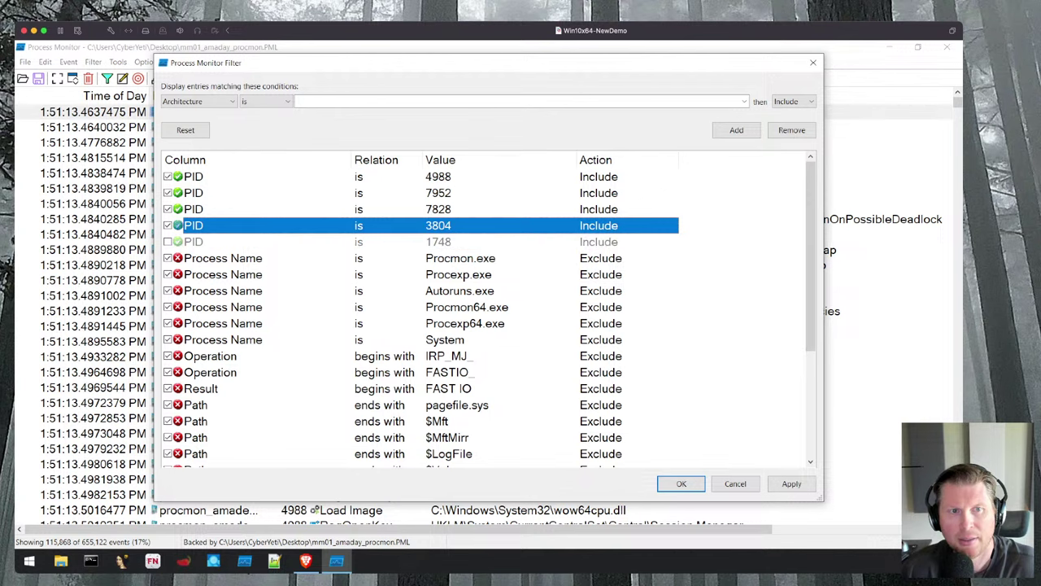
pyautogui.click(420, 242)
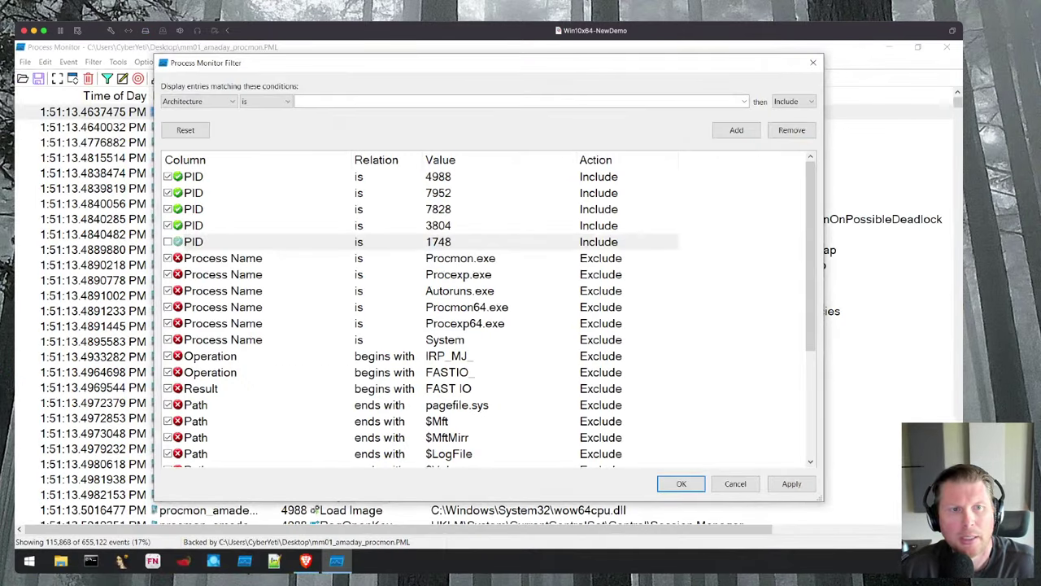
pyautogui.click(167, 241)
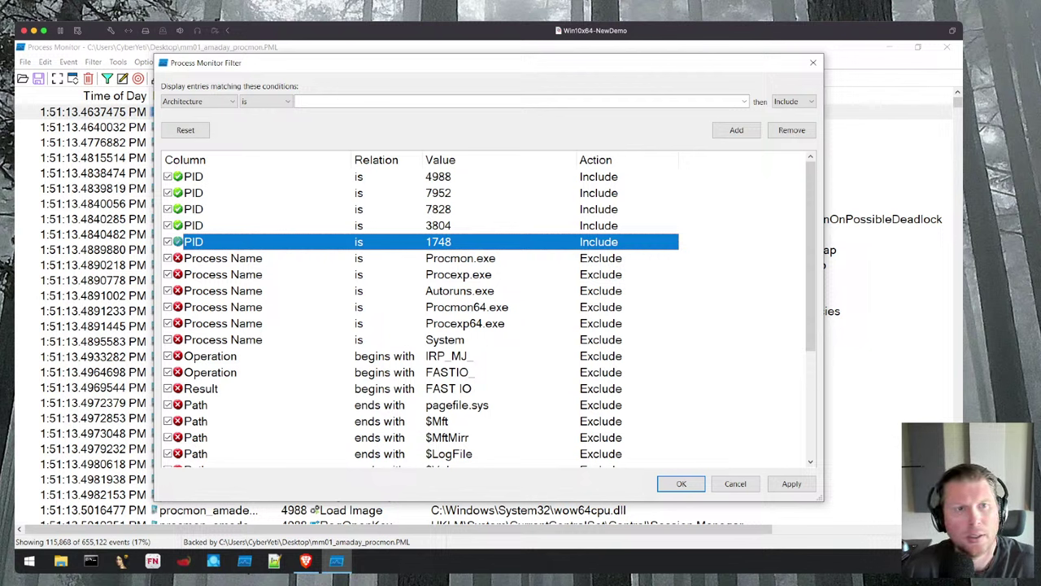
# - Examine the attributes available for filter conditions magnified, marking Parent PID and PID with red arrows
pyautogui.click(198, 101)
pyautogui.click(199, 101)
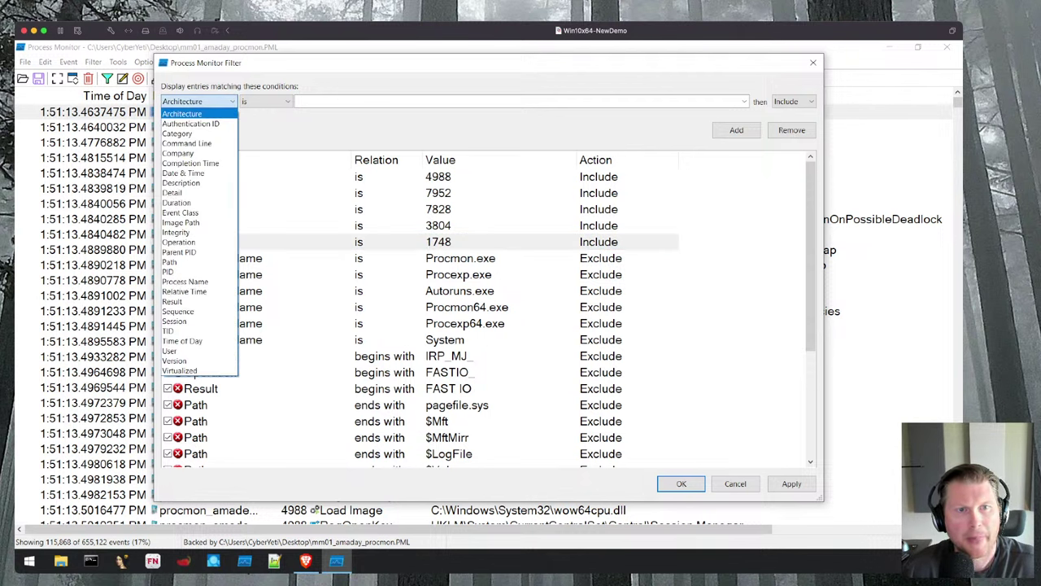
pyautogui.press('Escape')
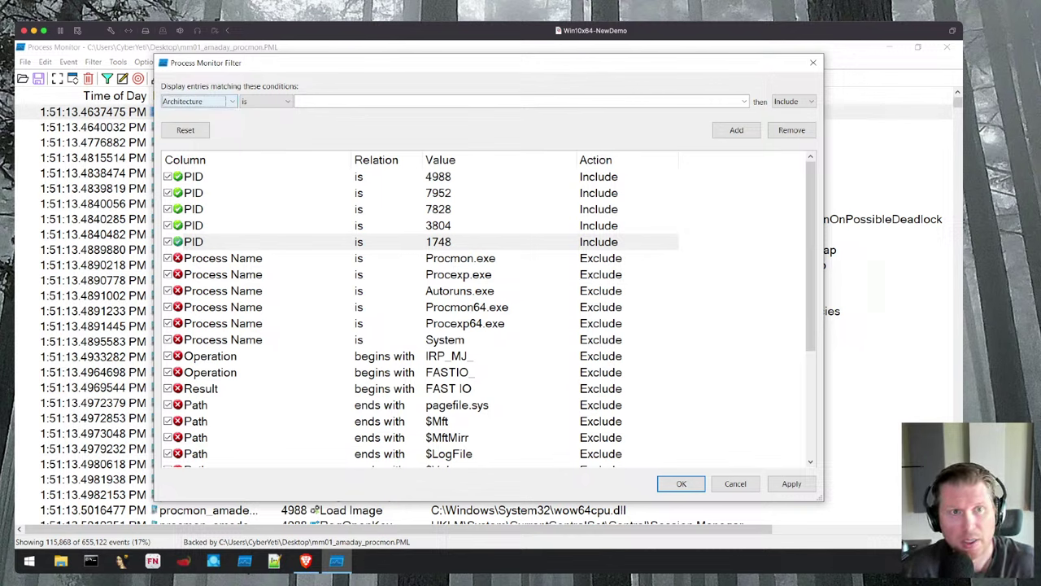
pyautogui.click(199, 101)
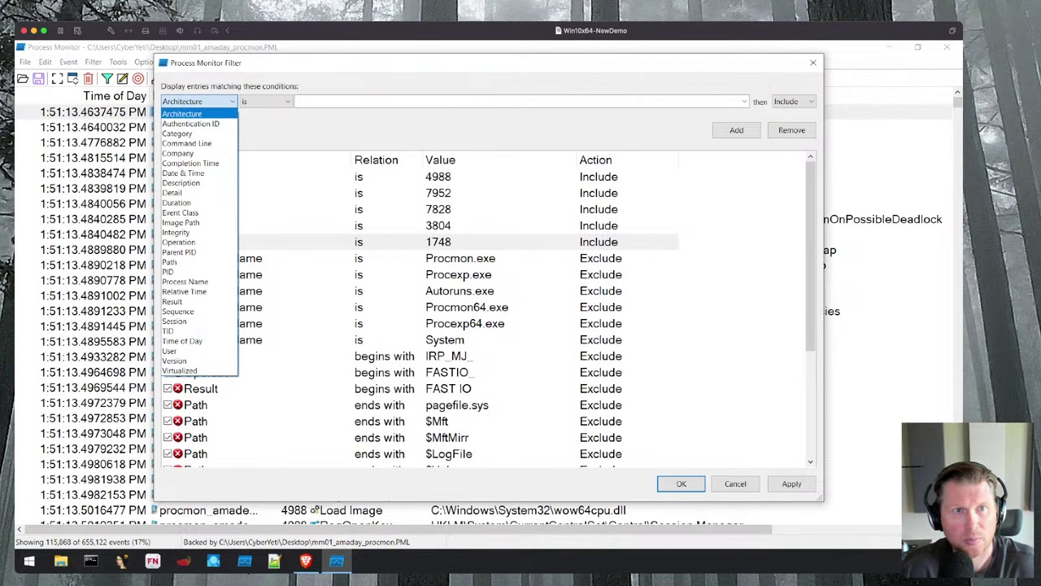
pyautogui.hotkey('ctrl', '1')
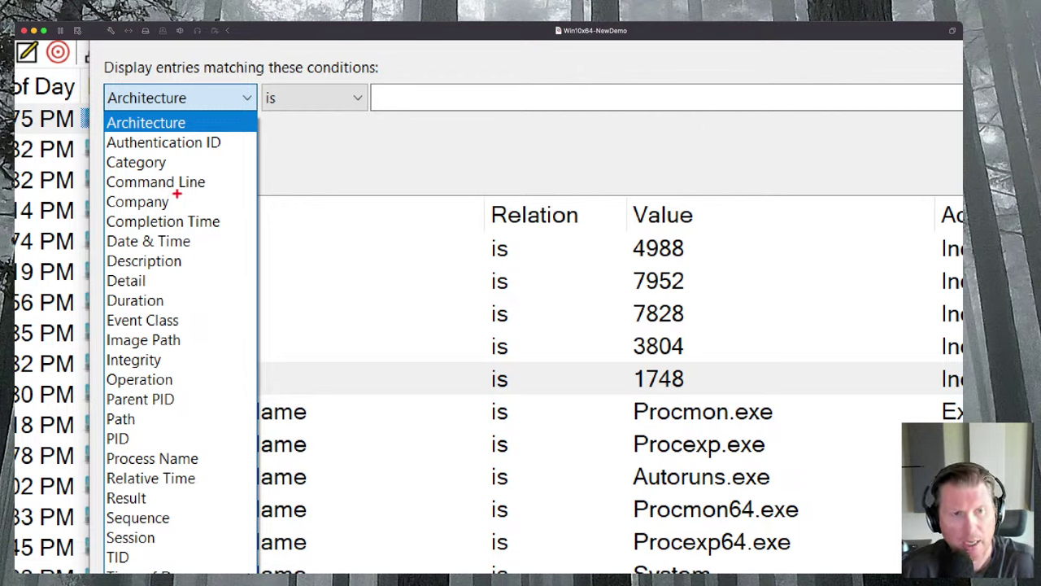
pyautogui.moveTo(206, 400); pyautogui.dragTo(249, 400)
pyautogui.moveTo(155, 438); pyautogui.dragTo(214, 443)
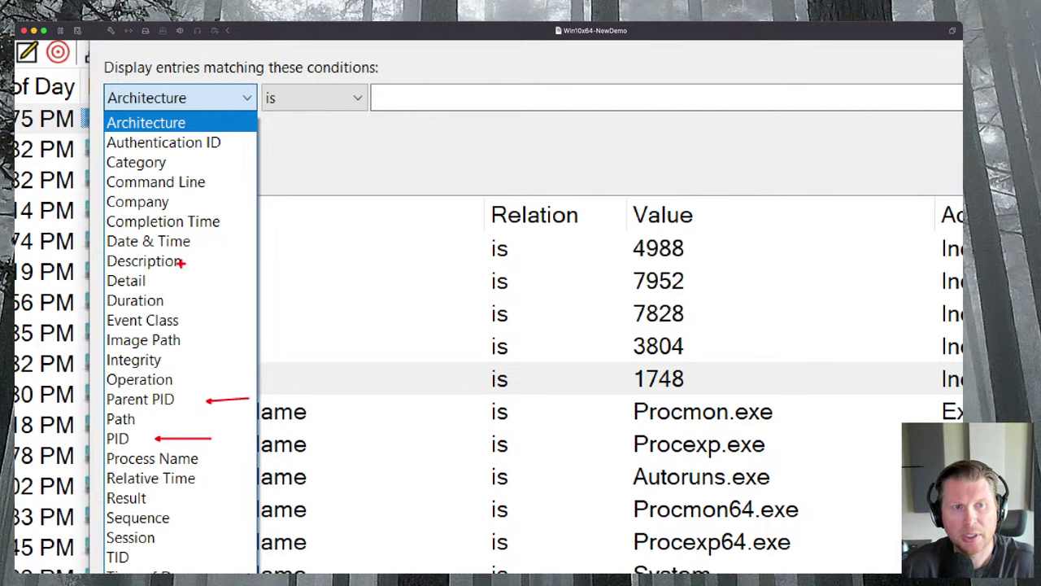
pyautogui.press('Escape')
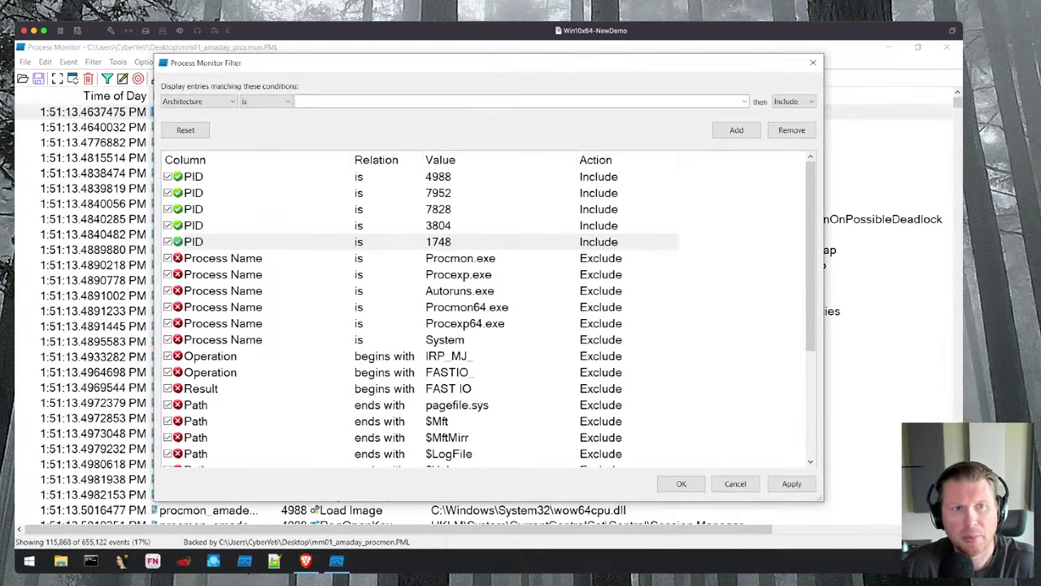
# - Base the new filter condition on Operation with the relation "is", marking the relation choice with a red arrow
pyautogui.click(198, 101)
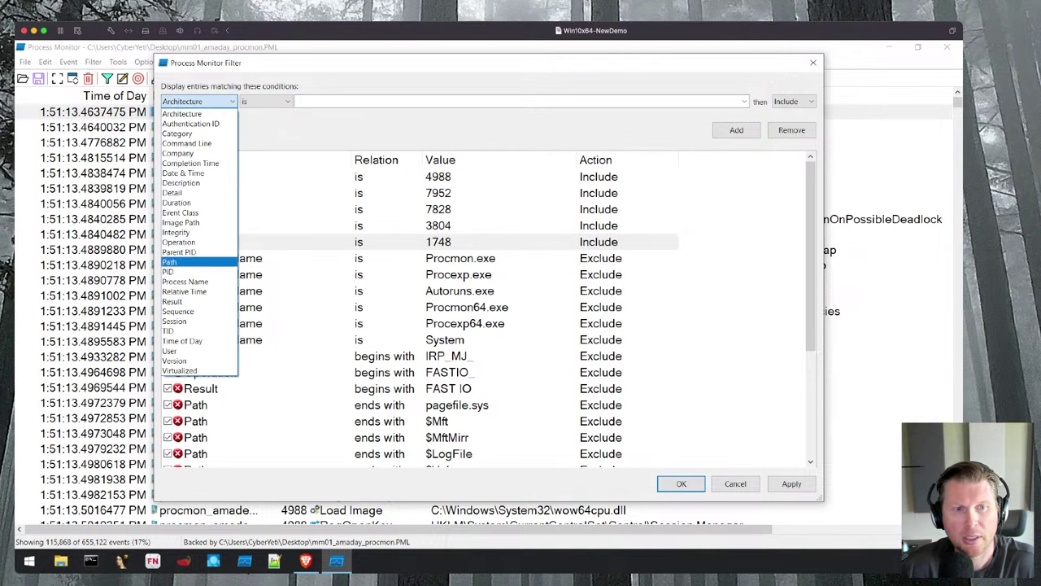
pyautogui.click(179, 242)
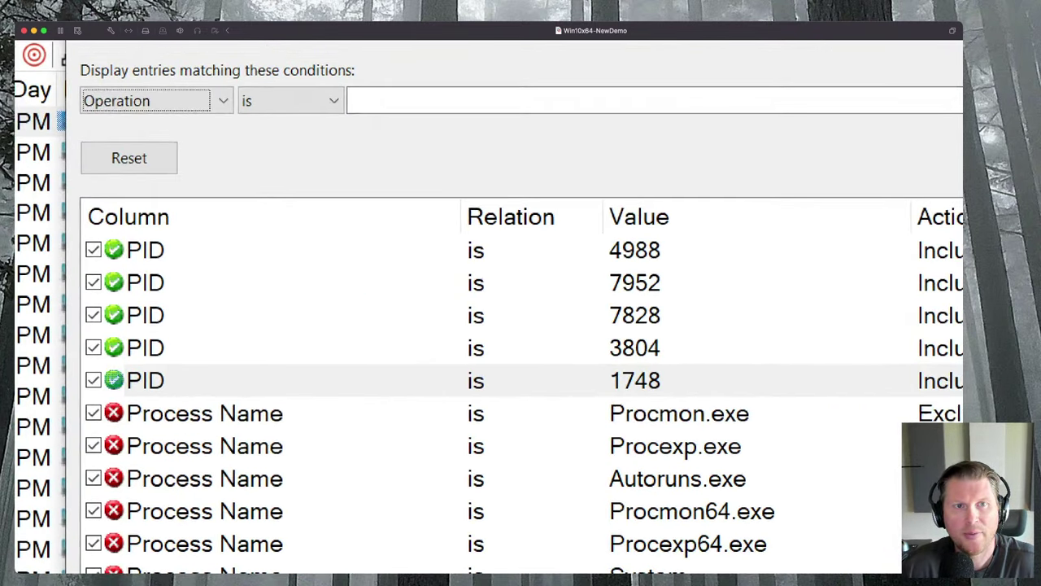
pyautogui.moveTo(277, 156); pyautogui.dragTo(242, 253)
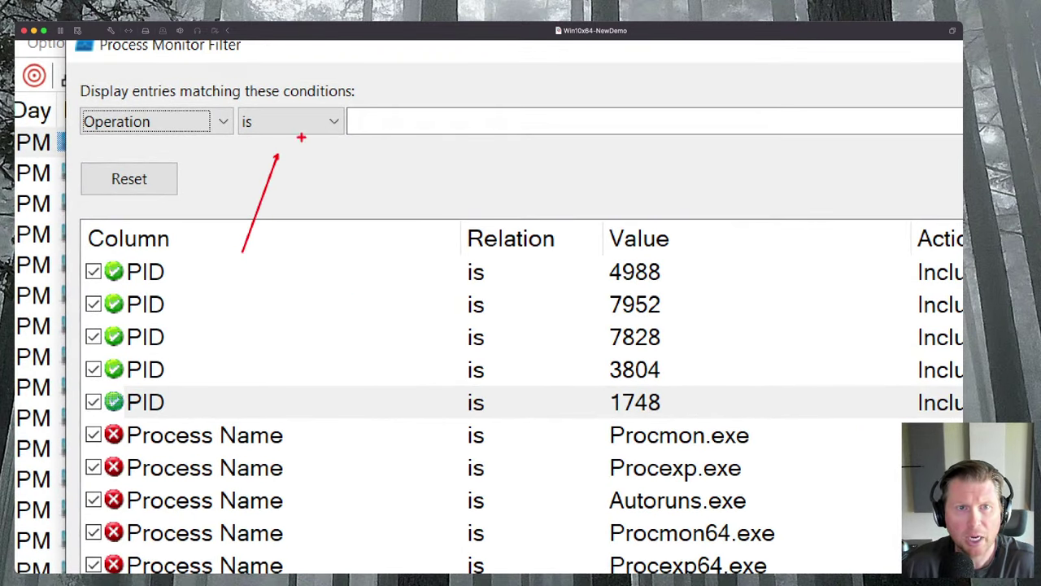
pyautogui.press('Escape')
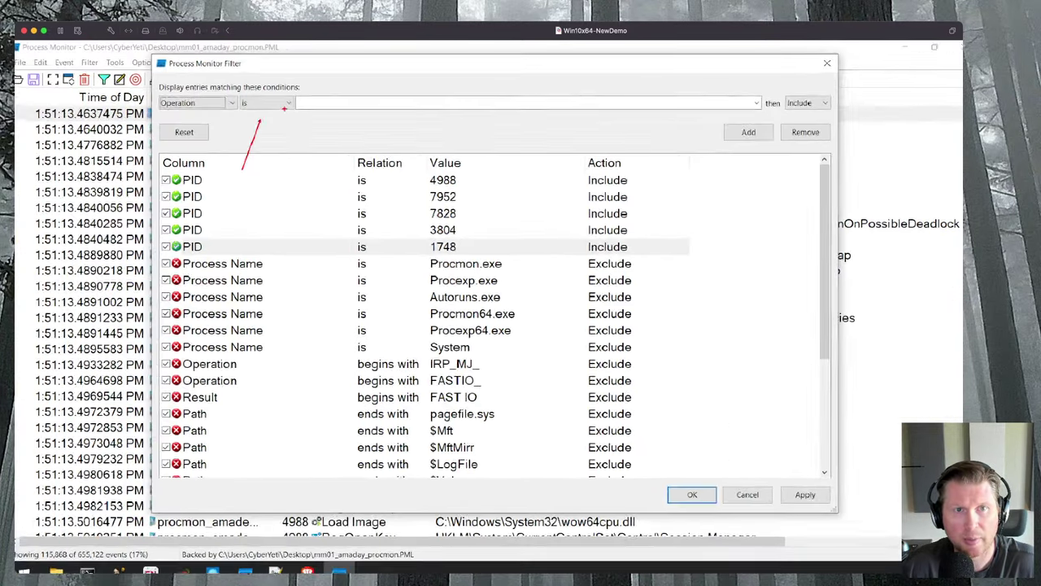
pyautogui.click(286, 102)
pyautogui.hotkey('alt', 'Down')
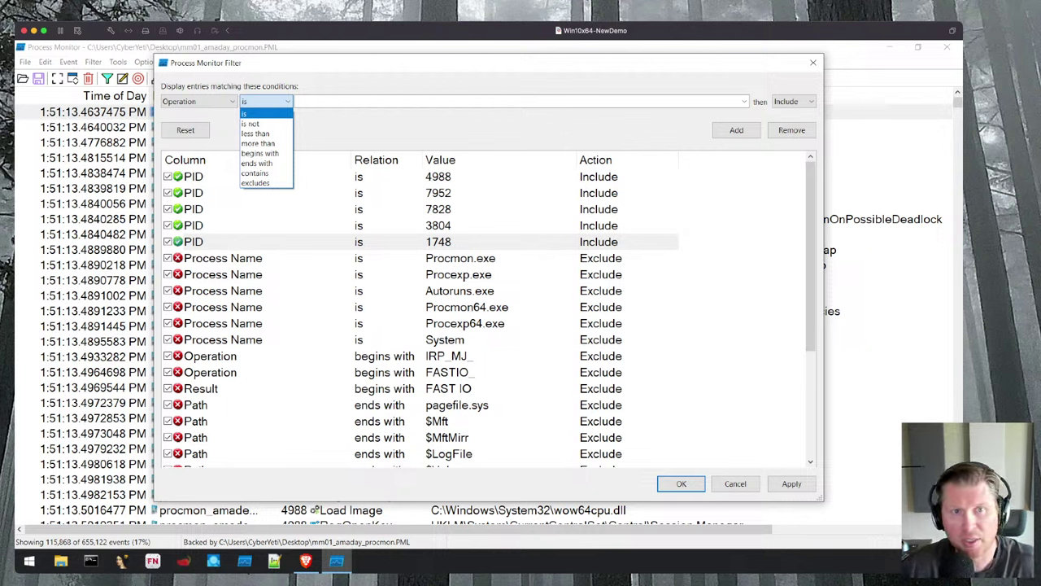
pyautogui.click(260, 113)
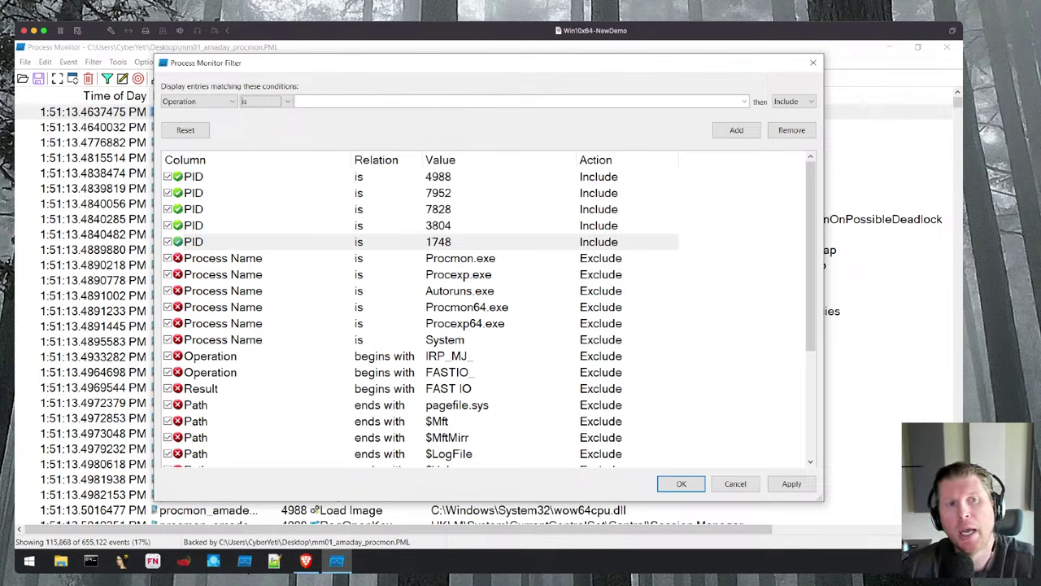
pyautogui.click(199, 101)
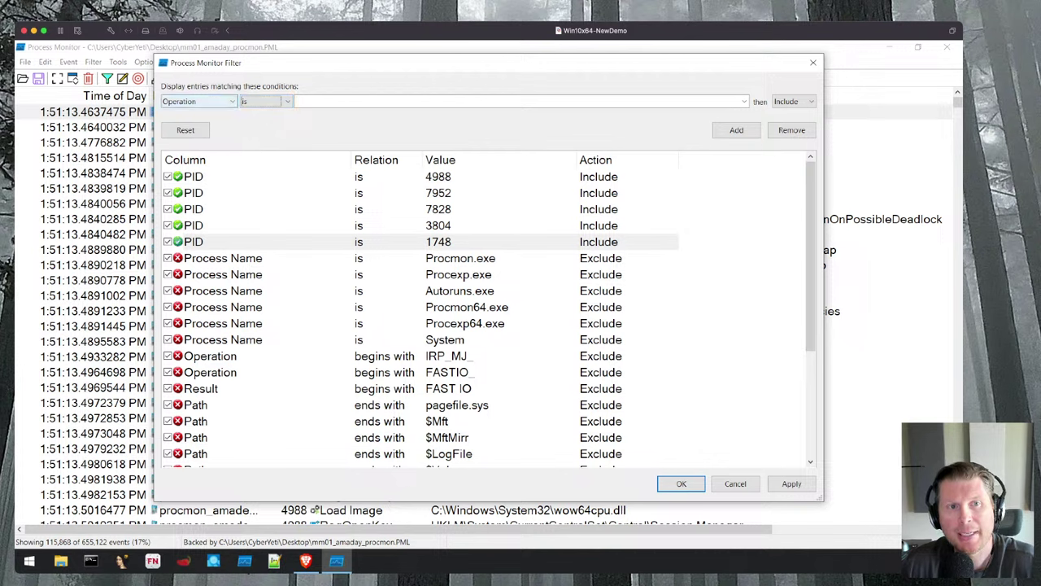
pyautogui.press('Tab')
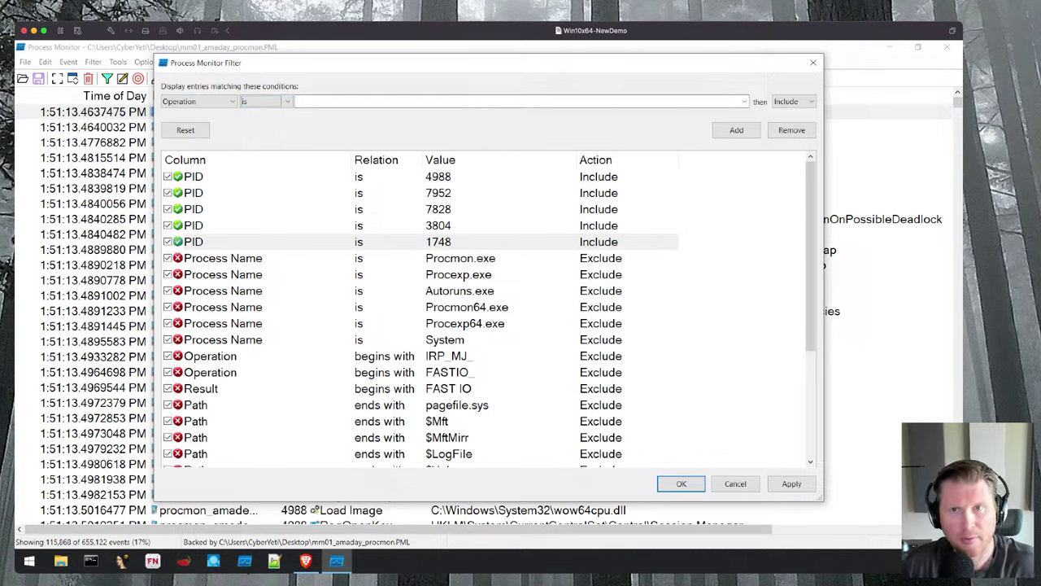
# - Add an include rule for events whose Operation is Process Create
pyautogui.click(744, 101)
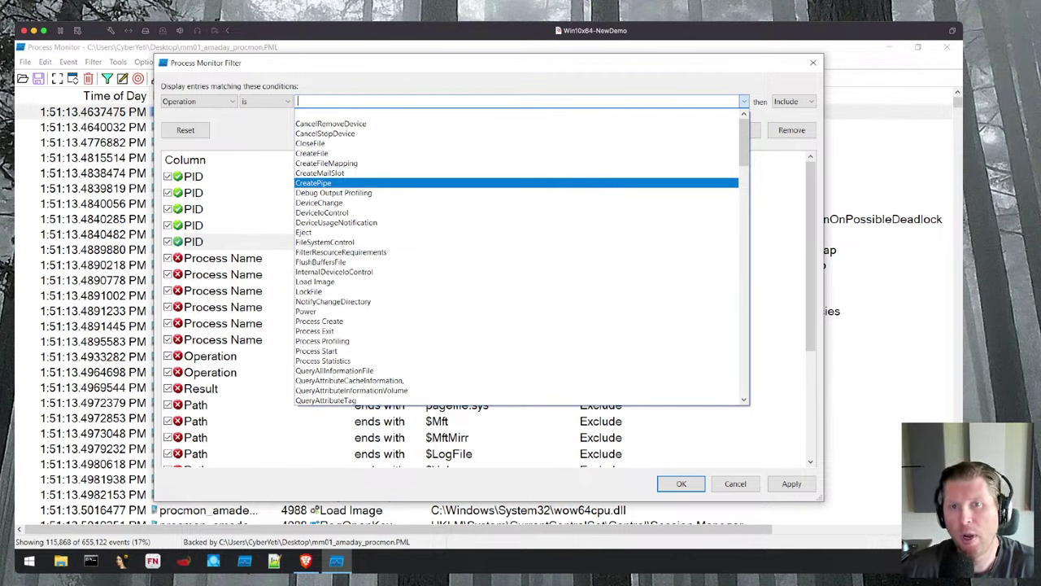
pyautogui.scroll(-9, 521, 257)
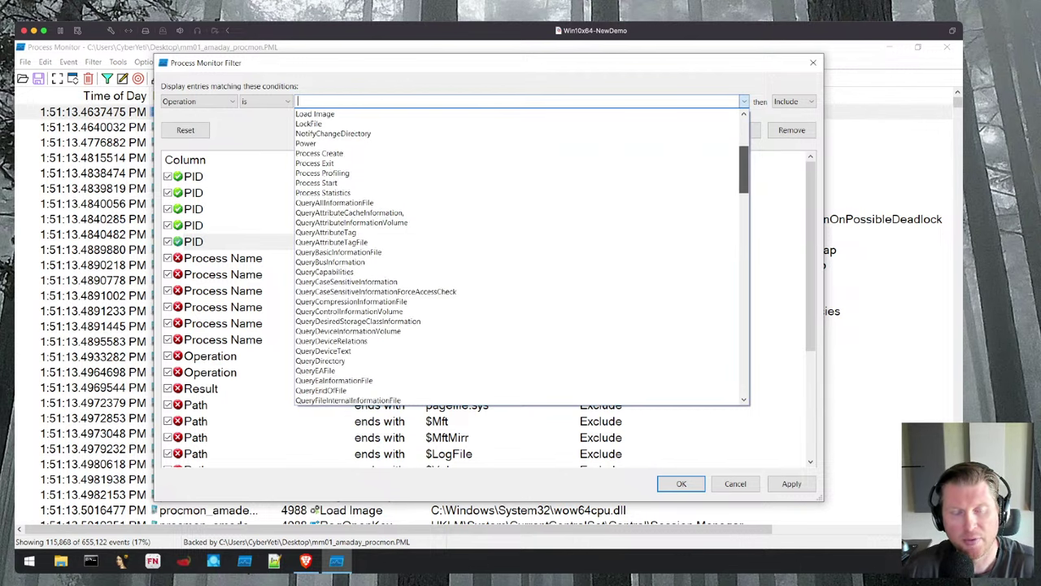
pyautogui.scroll(-4, 521, 257)
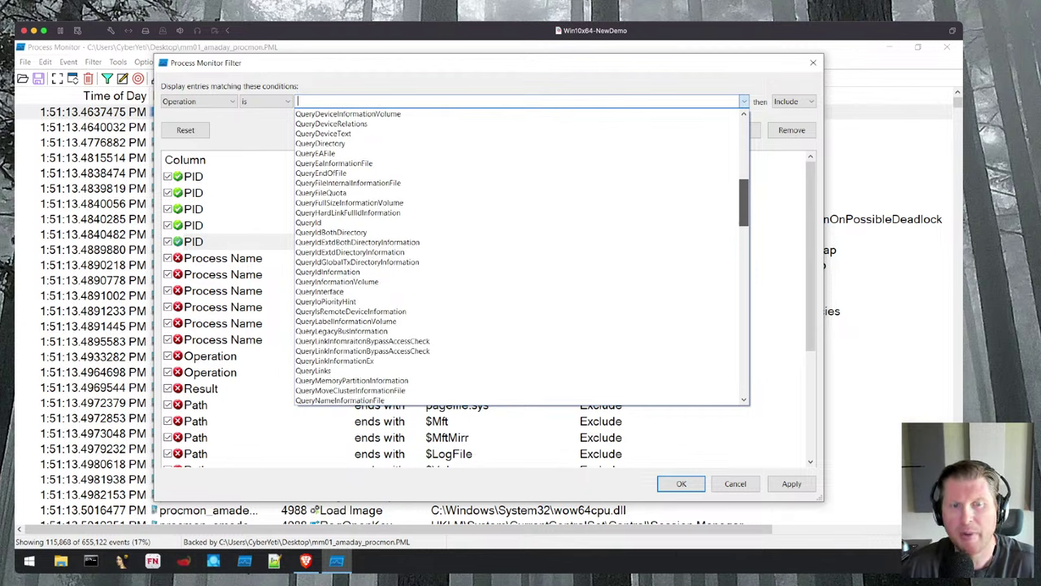
pyautogui.scroll(13, 521, 257)
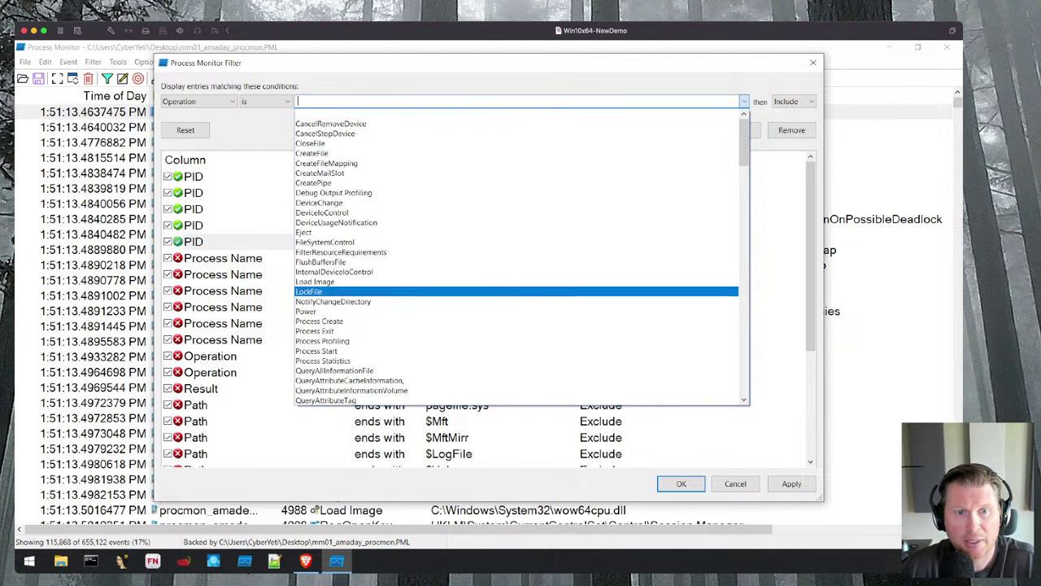
pyautogui.press('Return')
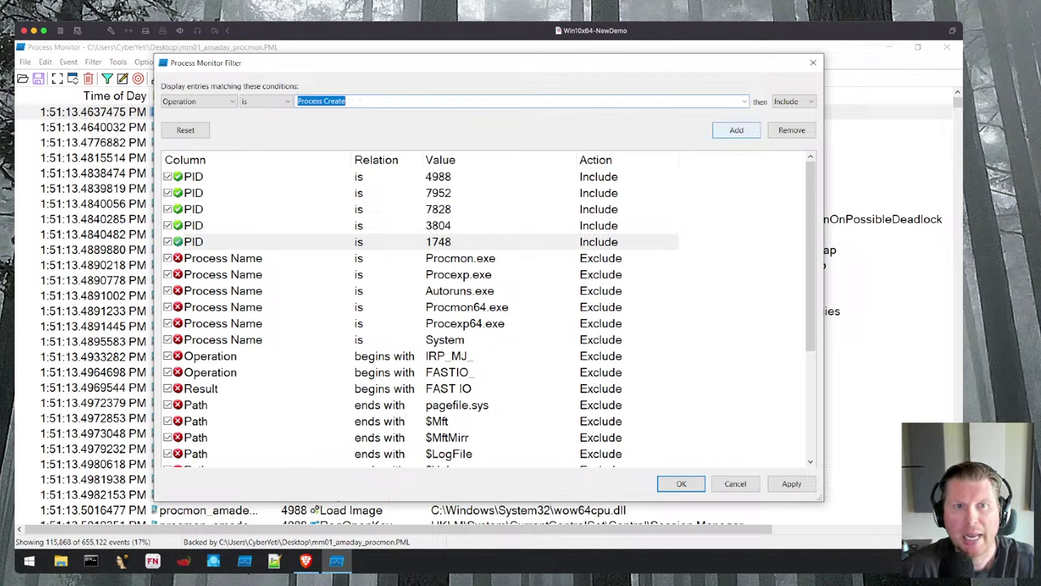
pyautogui.click(736, 130)
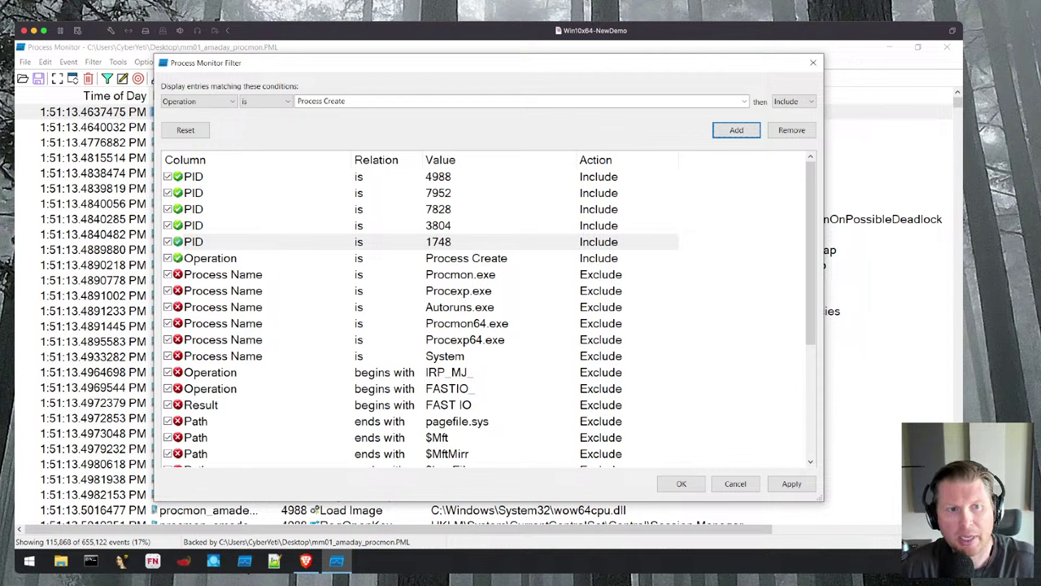
# - Disable the Process Create include rule and enable it again
pyautogui.click(466, 258)
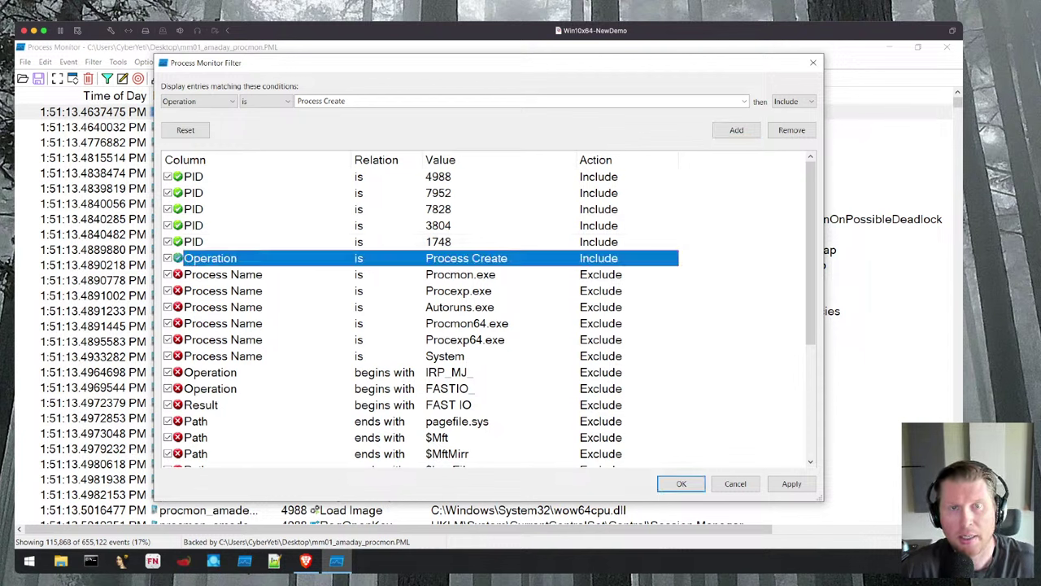
pyautogui.press('space')
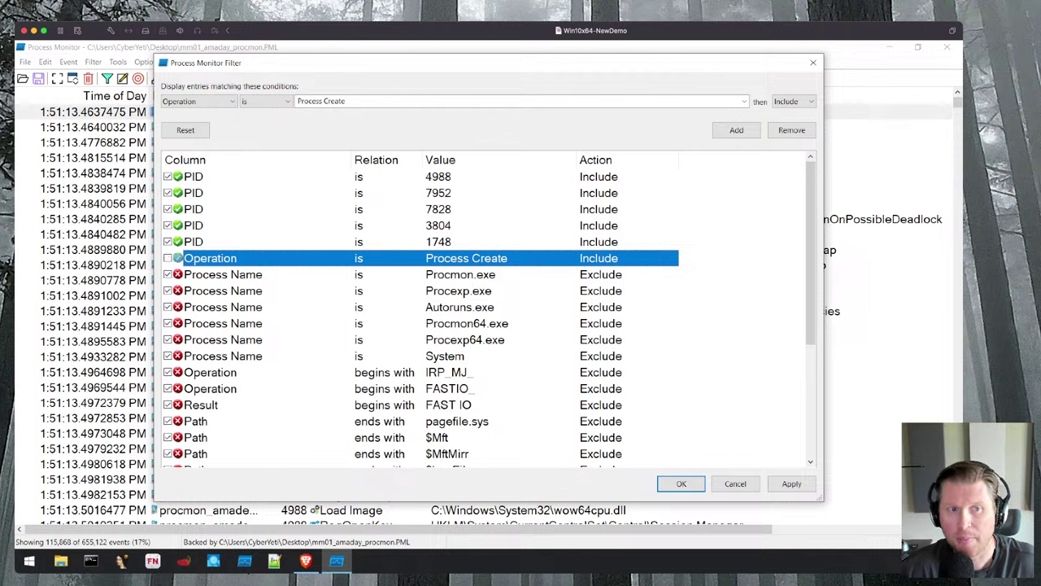
pyautogui.press('space')
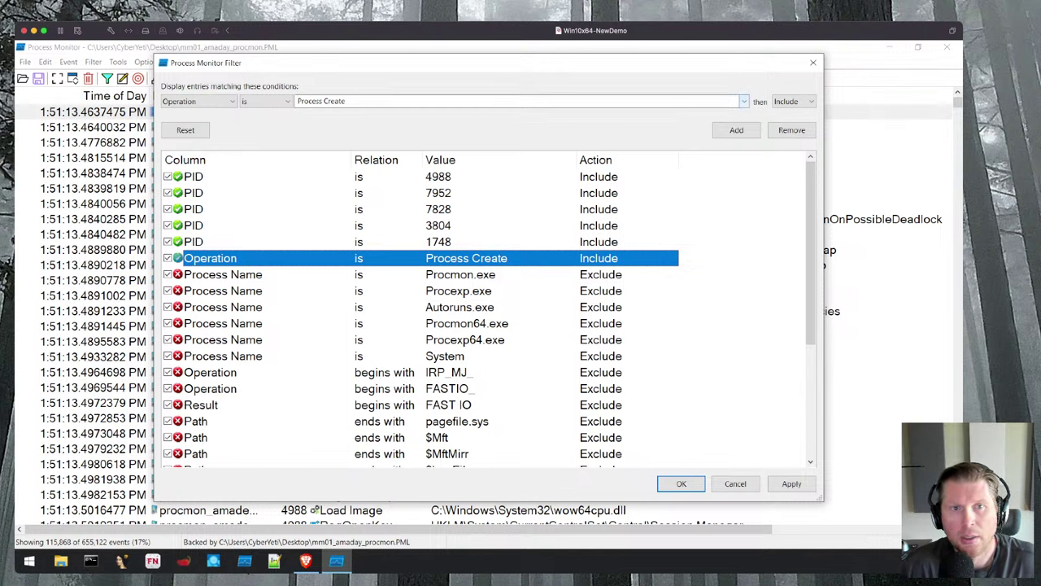
# - Examine the available operation values magnified and mark CreateFile with a red arrow
pyautogui.click(743, 101)
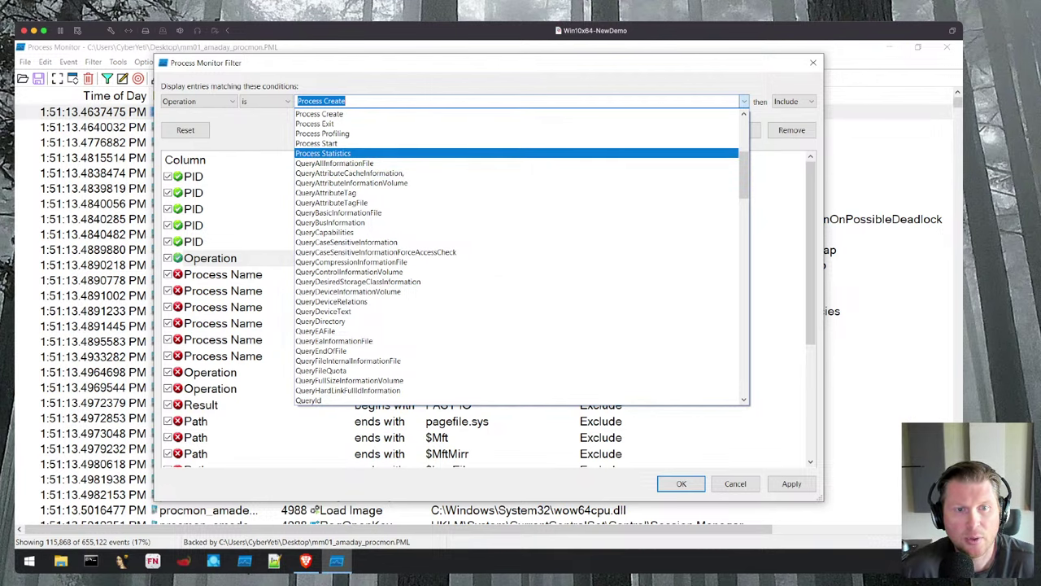
pyautogui.scroll(7, 341, 195)
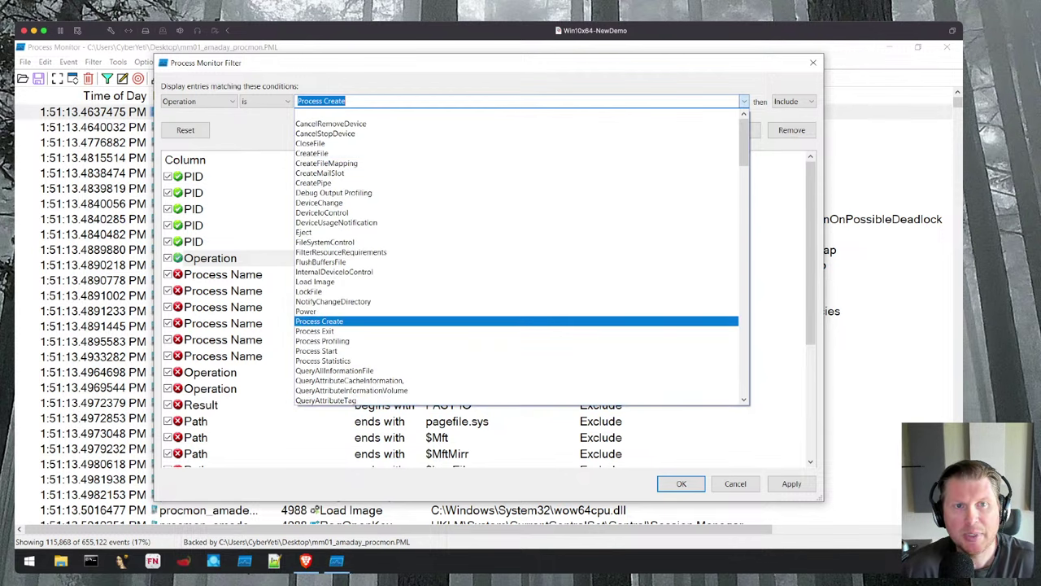
pyautogui.hotkey('ctrl', '1')
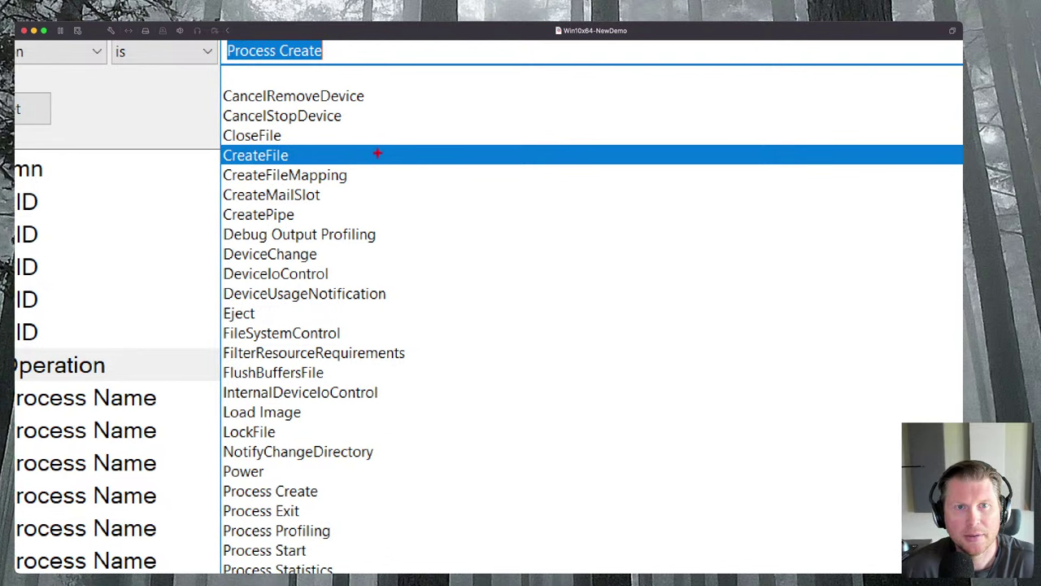
pyautogui.moveTo(376, 154); pyautogui.dragTo(435, 134)
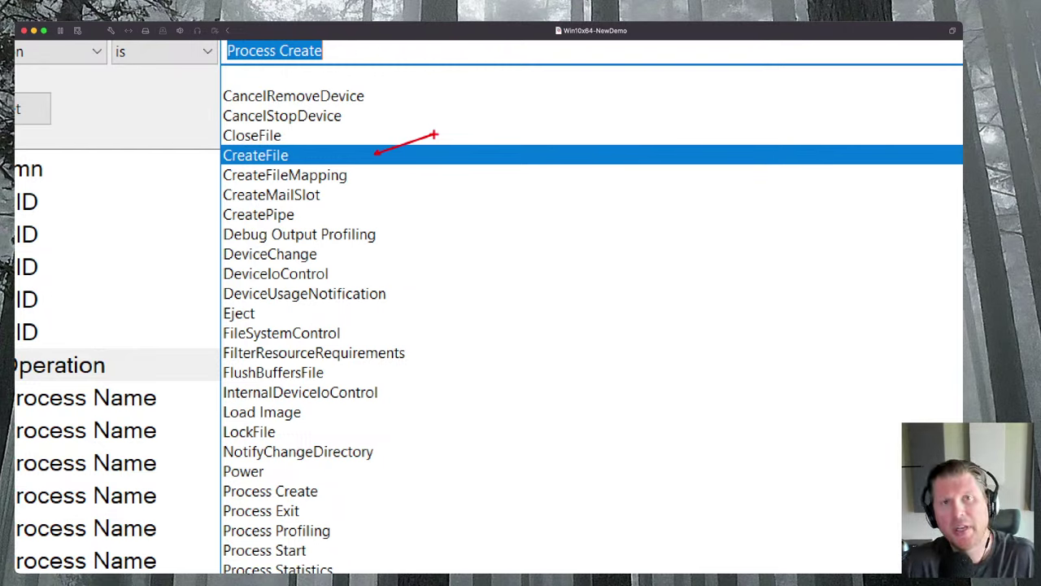
pyautogui.press('Escape')
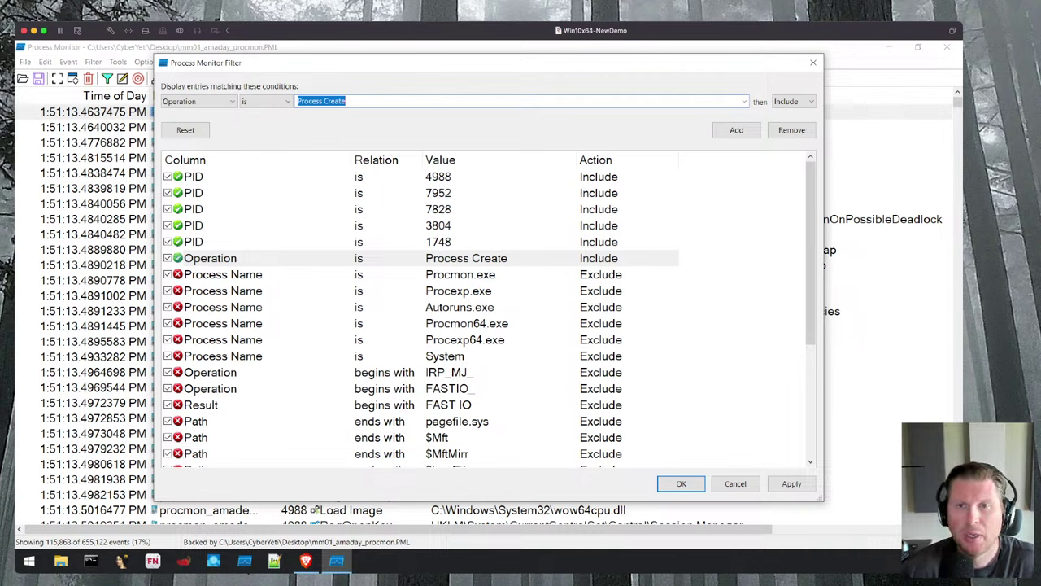
# - Add an include rule for events whose Operation is WriteFile
pyautogui.click(744, 101)
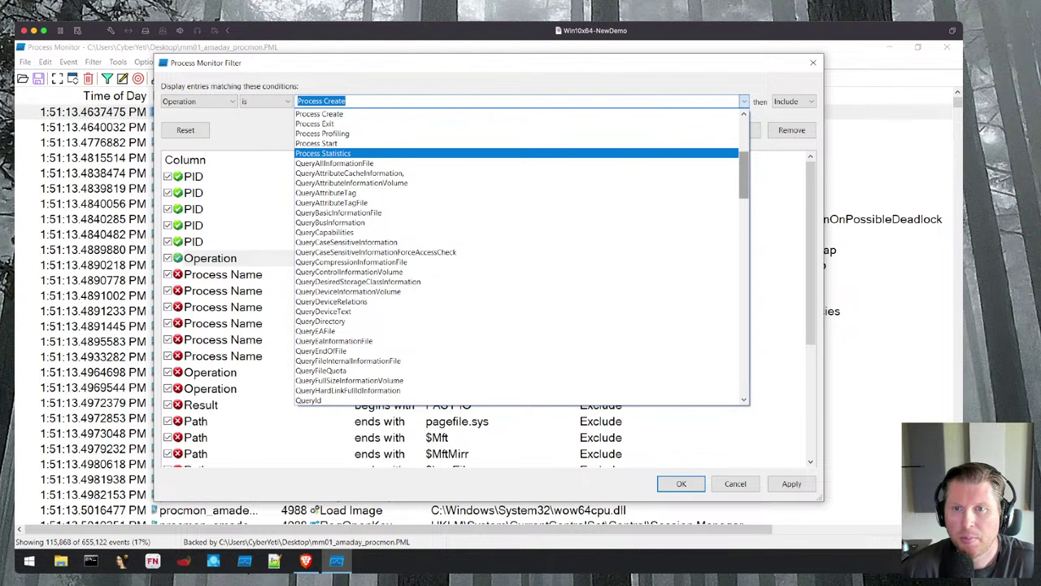
pyautogui.scroll(-15, 521, 261)
pyautogui.scroll(-2, 521, 256)
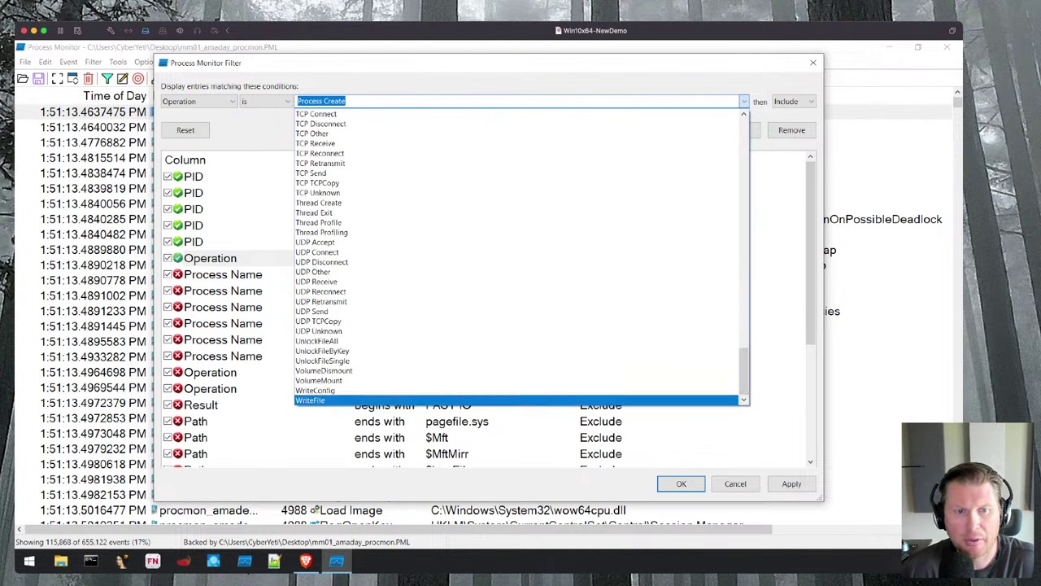
pyautogui.press('Return')
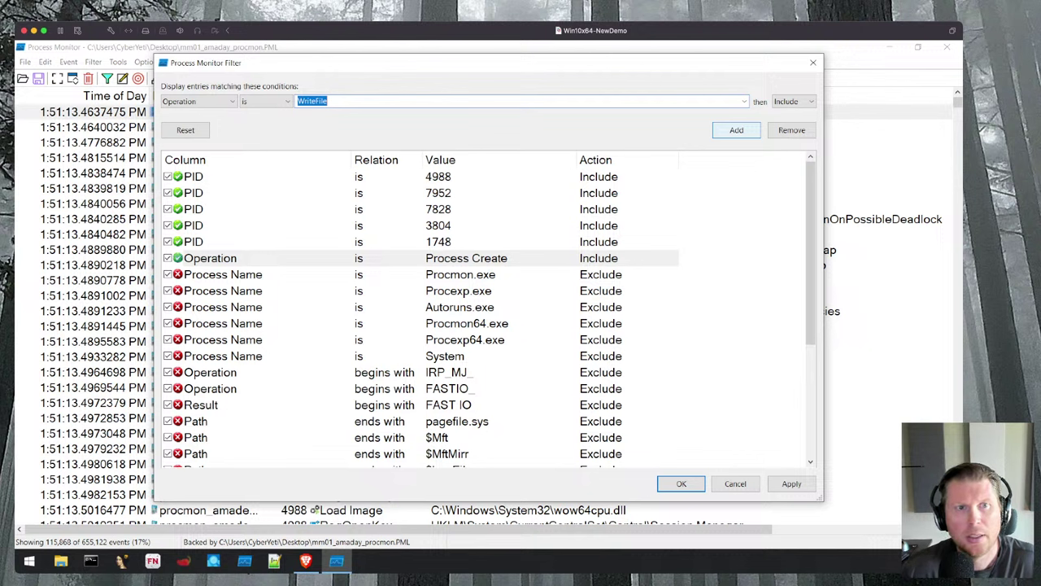
pyautogui.click(736, 130)
# - Examine the registry operation values magnified, marking RegCreateKey and RegSetValue with red arrows
pyautogui.click(744, 101)
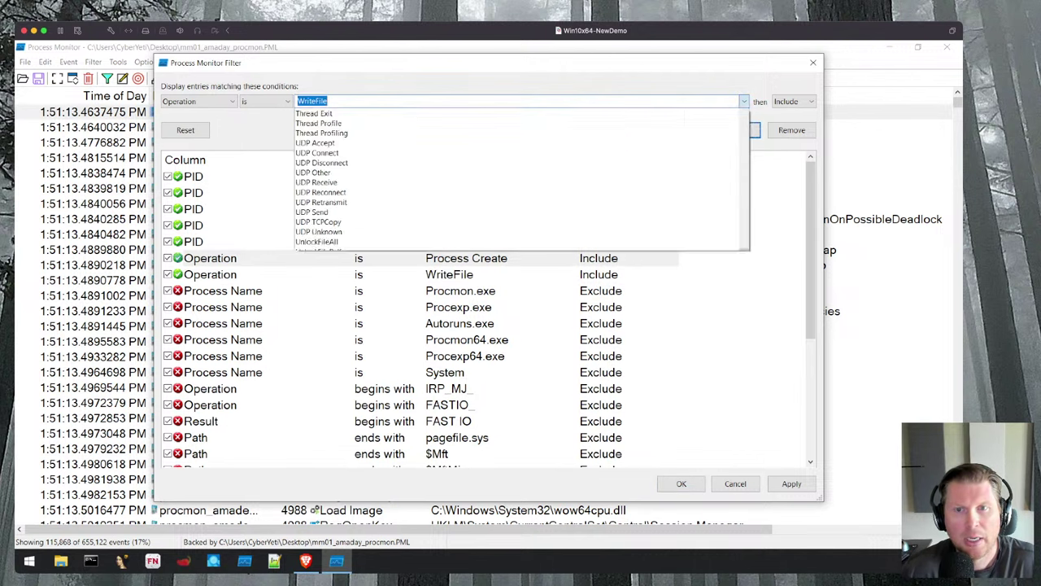
pyautogui.scroll(9, 521, 257)
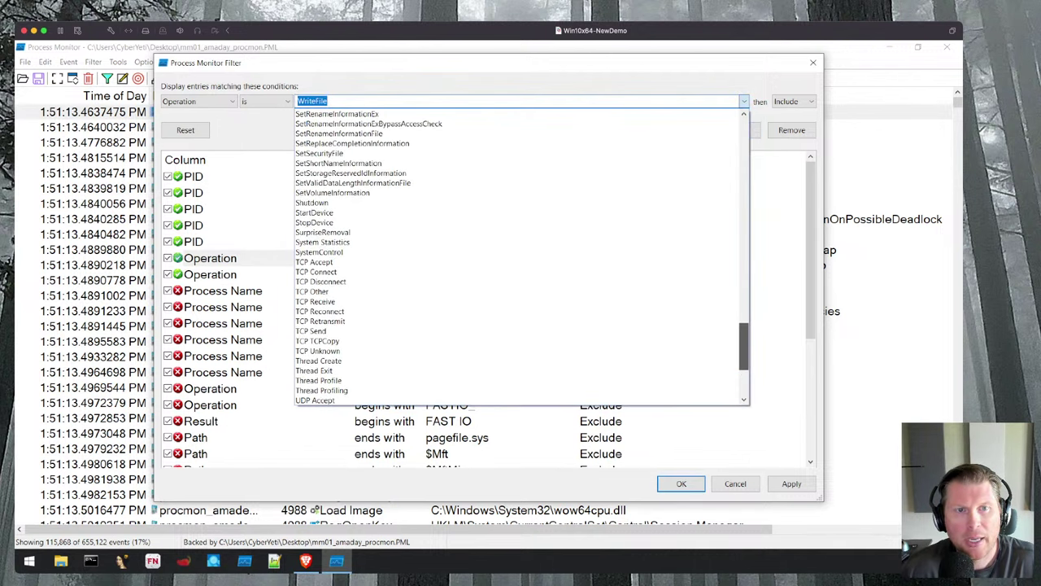
pyautogui.scroll(9, 520, 257)
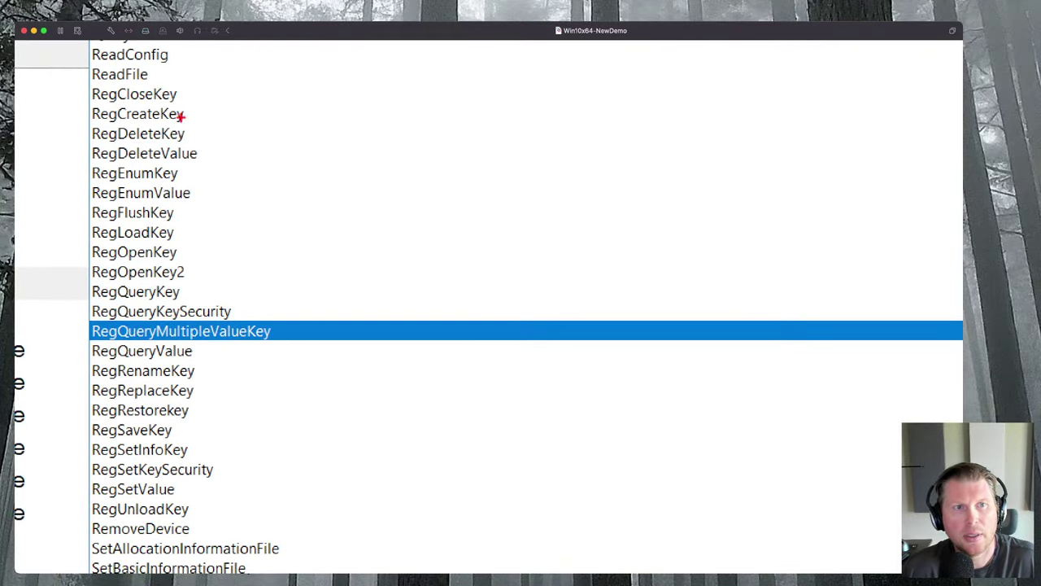
pyautogui.moveTo(88, 103); pyautogui.dragTo(67, 118)
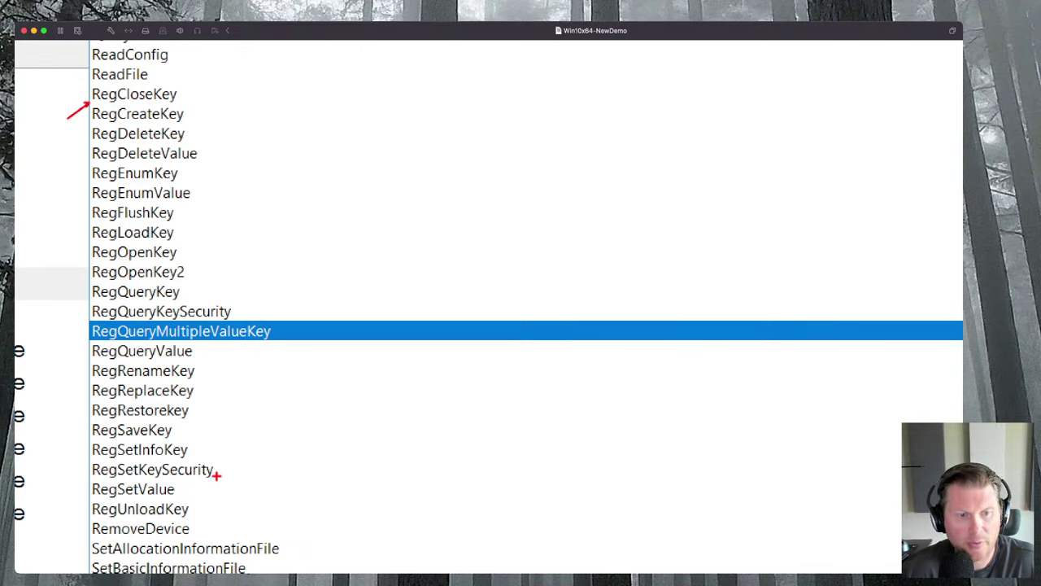
pyautogui.moveTo(193, 490); pyautogui.dragTo(257, 490)
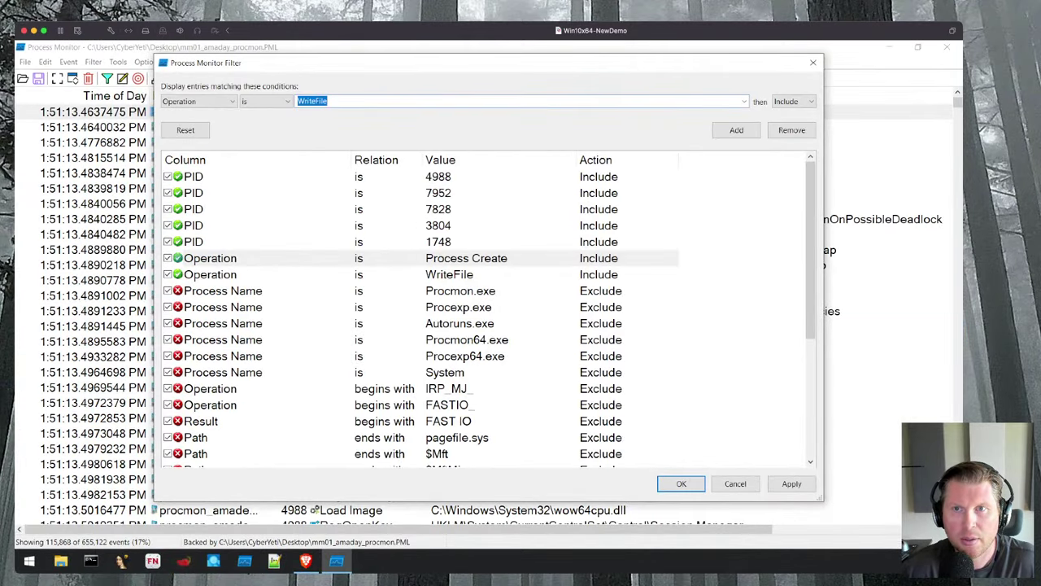
# - Add an include rule for events whose Operation is RegSetValue
pyautogui.click(743, 101)
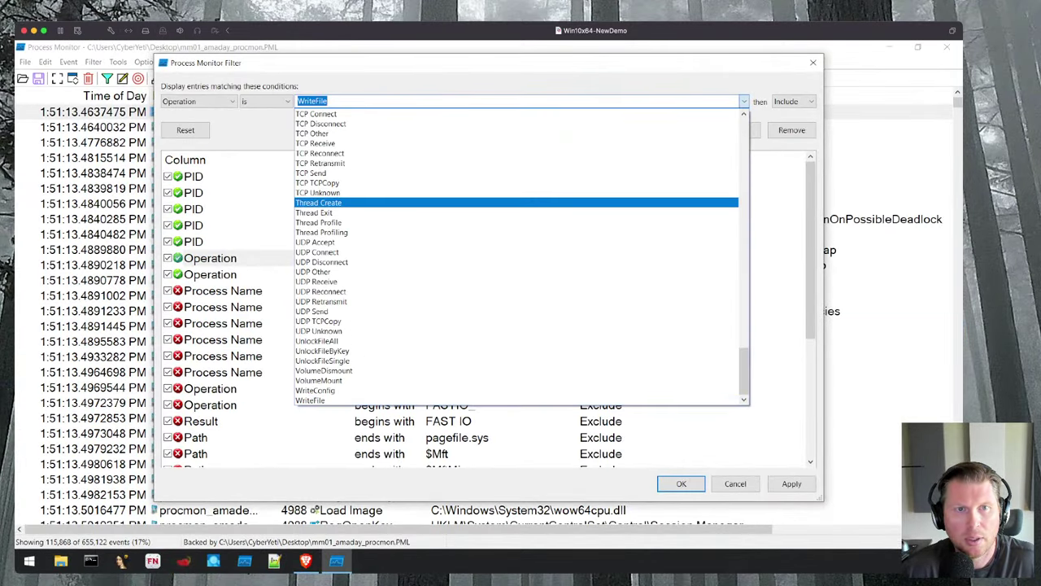
pyautogui.scroll(10, 406, 244)
pyautogui.click(325, 286)
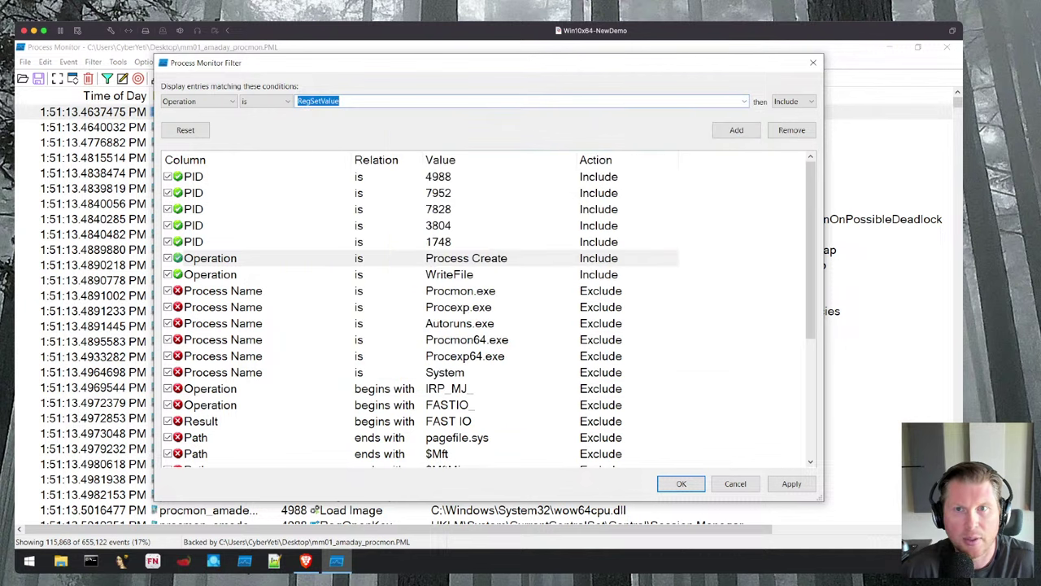
pyautogui.click(736, 130)
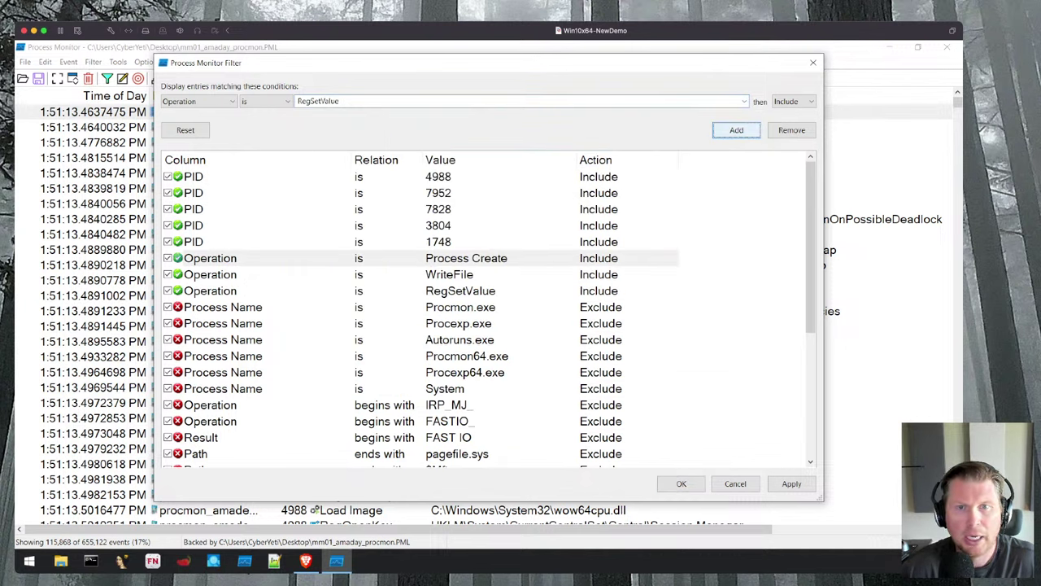
# - Magnify the operation values and mark SetDispositionInformationFile with a red arrow
pyautogui.click(744, 101)
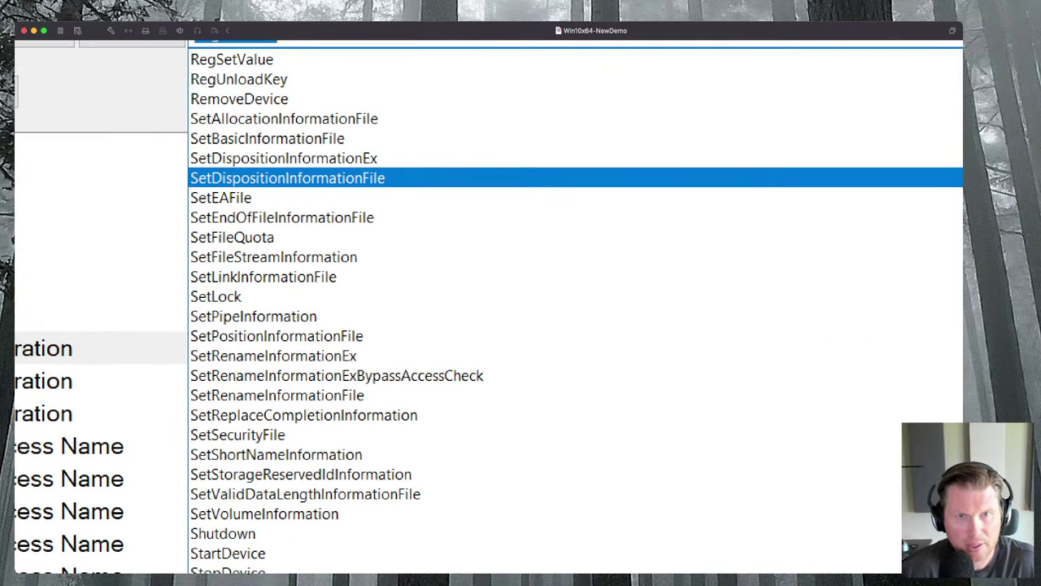
pyautogui.moveTo(399, 169); pyautogui.dragTo(480, 149)
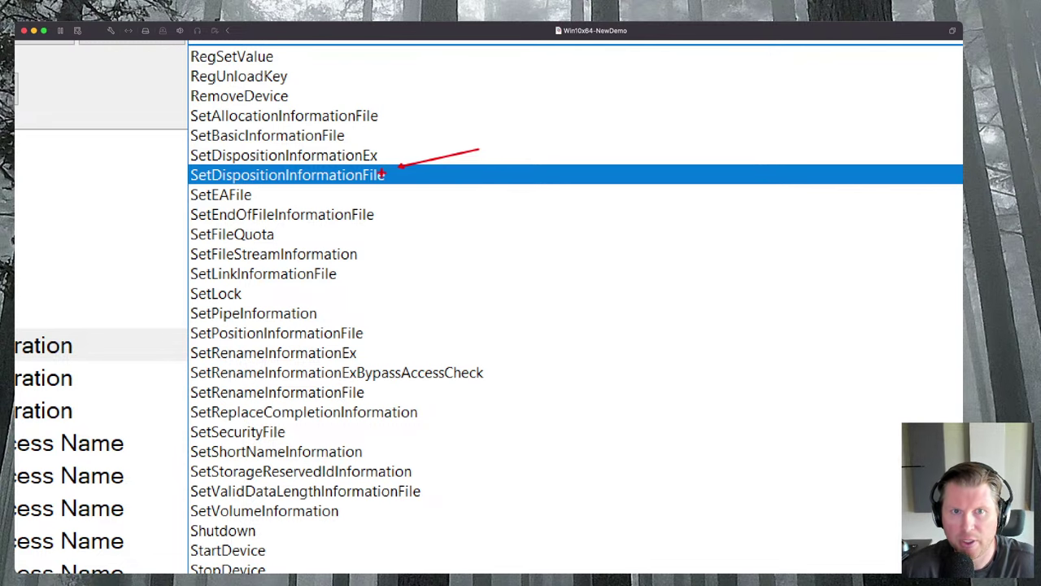
pyautogui.press('Escape')
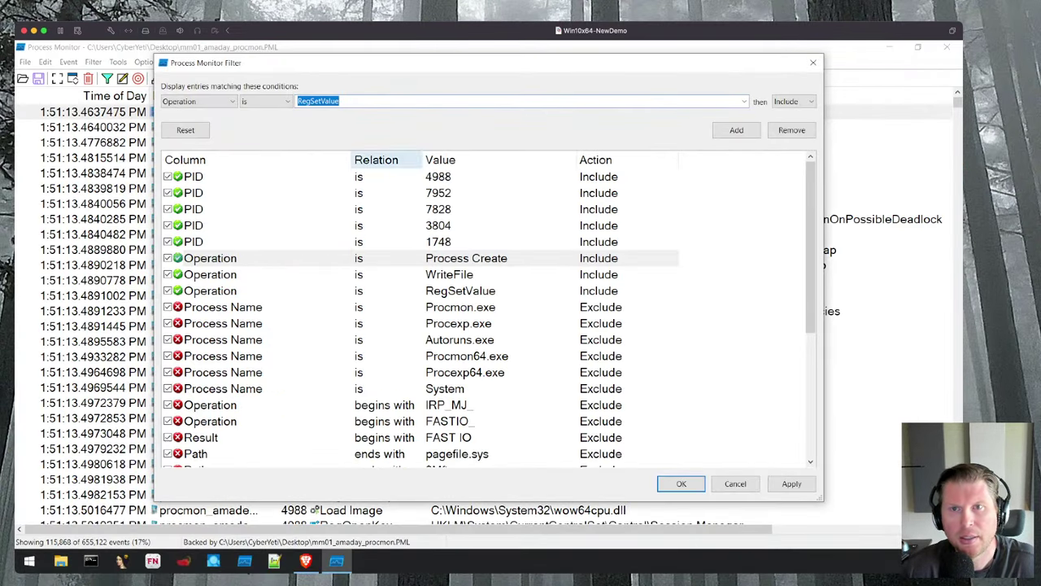
# - Add an include rule for Operation is SetDispositionInformationFile, and apply the filter to the capture
pyautogui.click(743, 101)
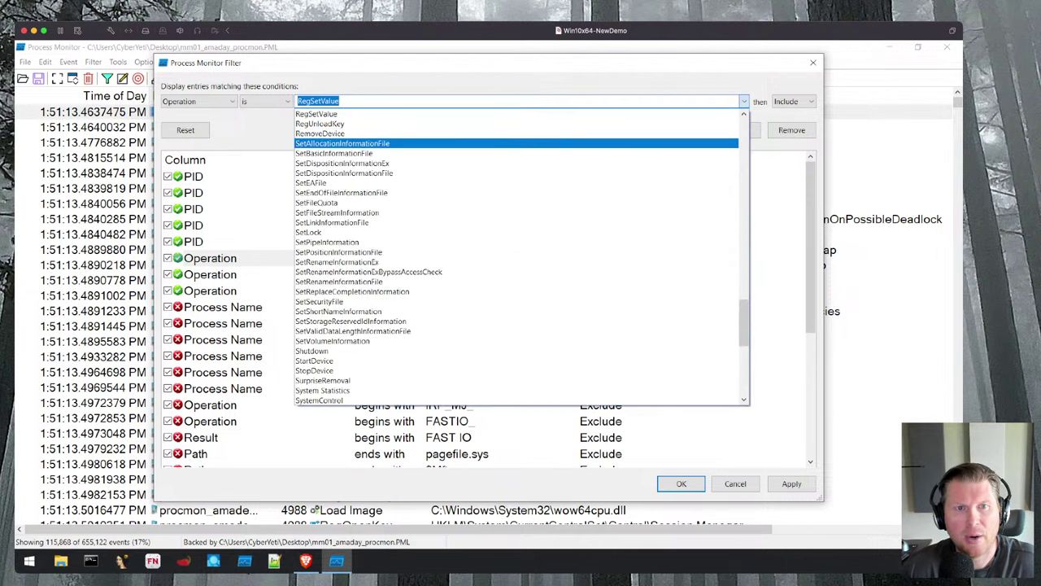
pyautogui.press('Return')
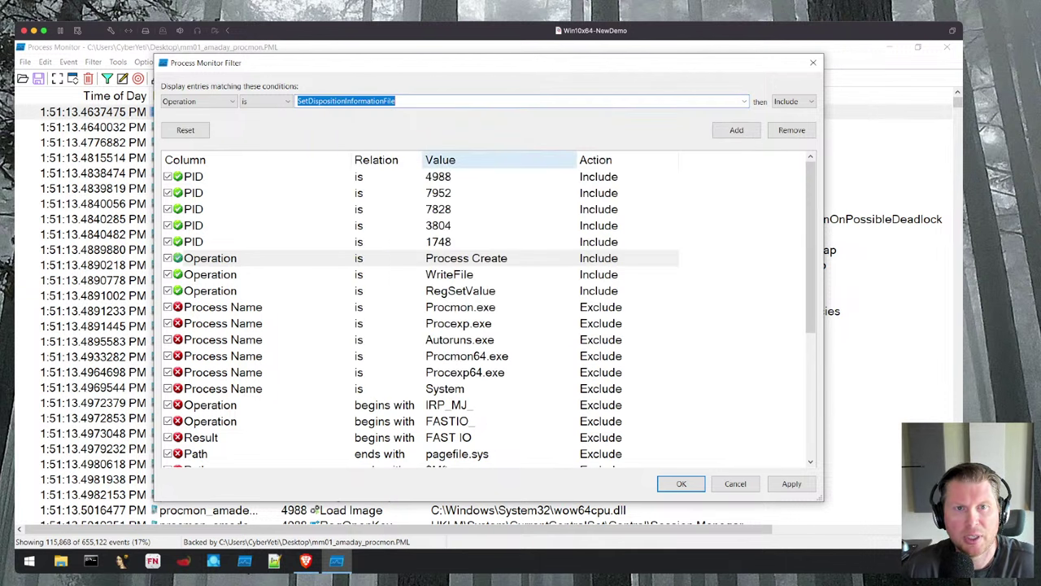
pyautogui.click(735, 130)
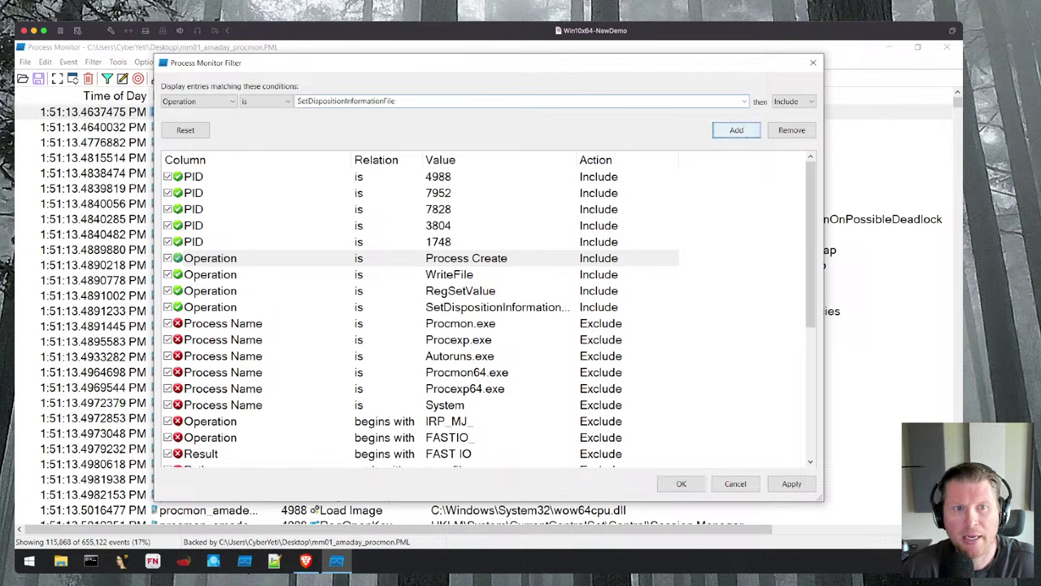
pyautogui.click(790, 483)
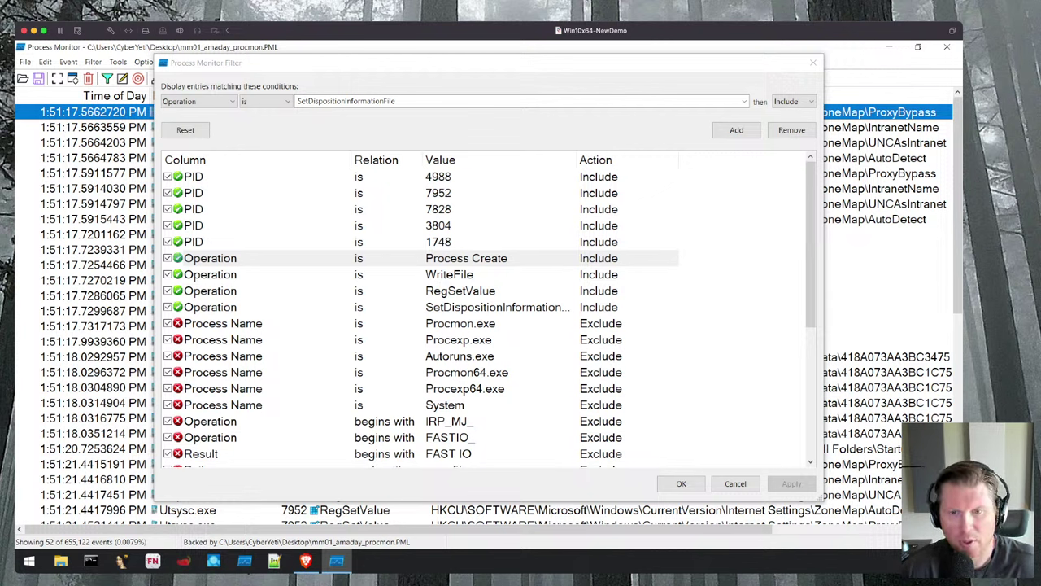
pyautogui.press('Return')
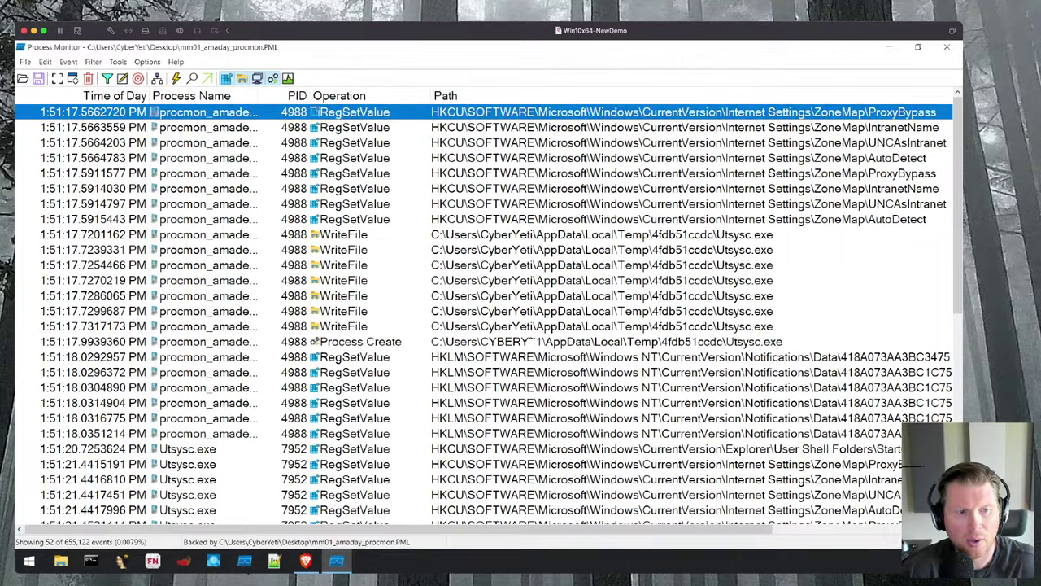
# - Magnify the count of displayed events and mark it with a red arrow
pyautogui.hotkey('ctrl', '1')
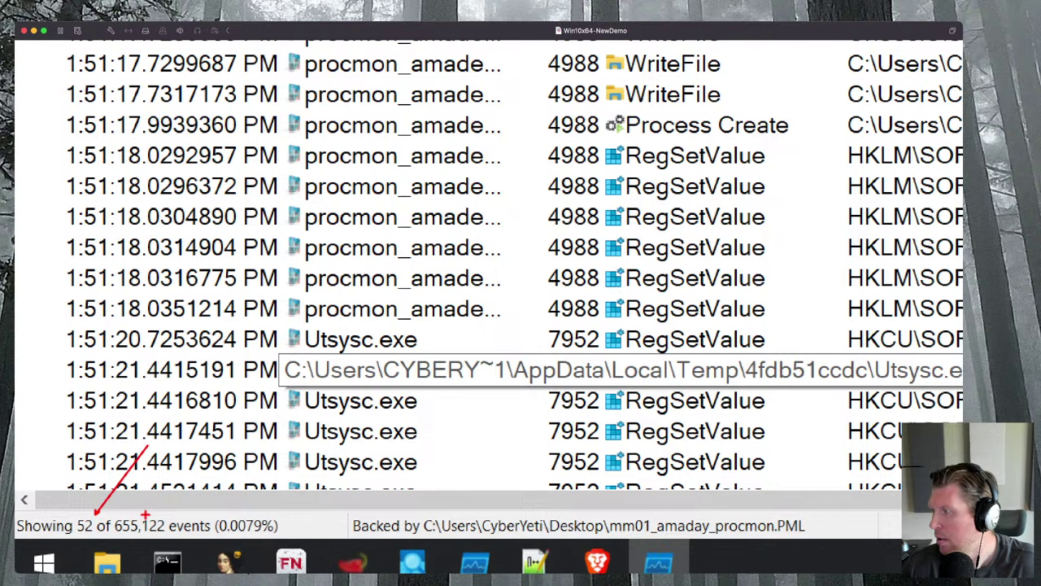
pyautogui.press('Escape')
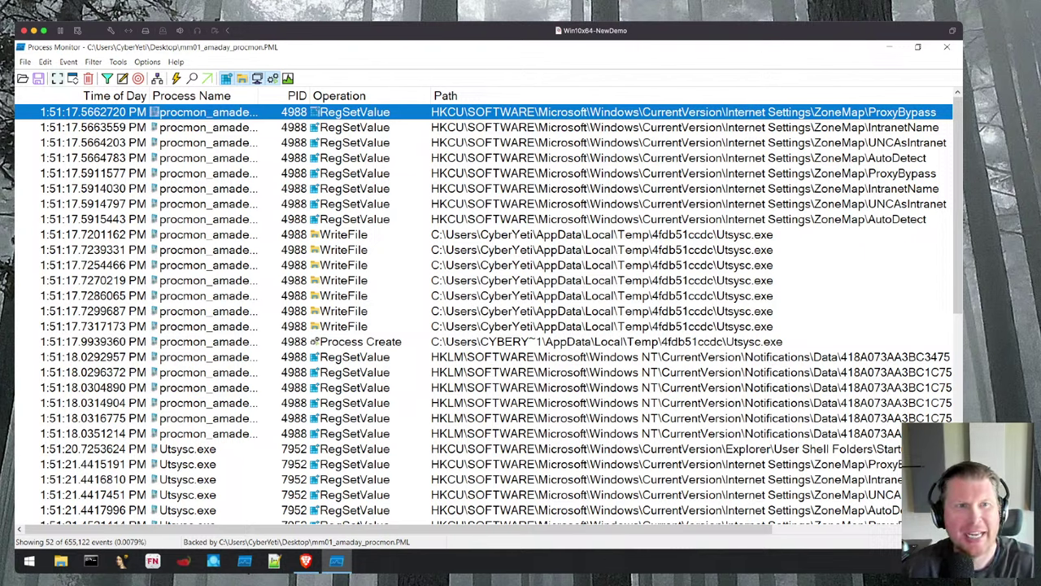
# - Open the event filter and review its PID include rules from 1748 up to 4988
pyautogui.click(93, 62)
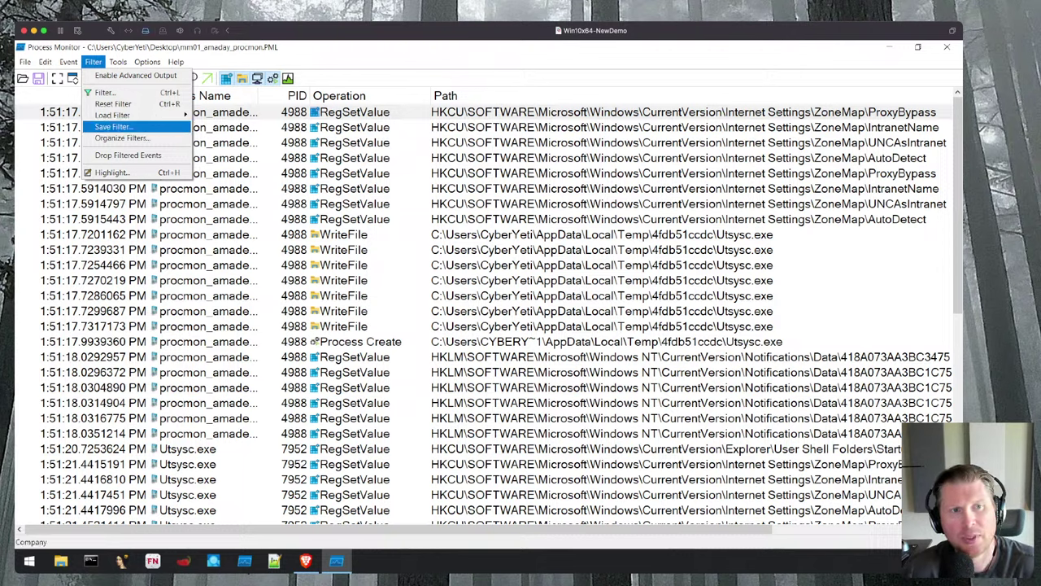
pyautogui.click(147, 61)
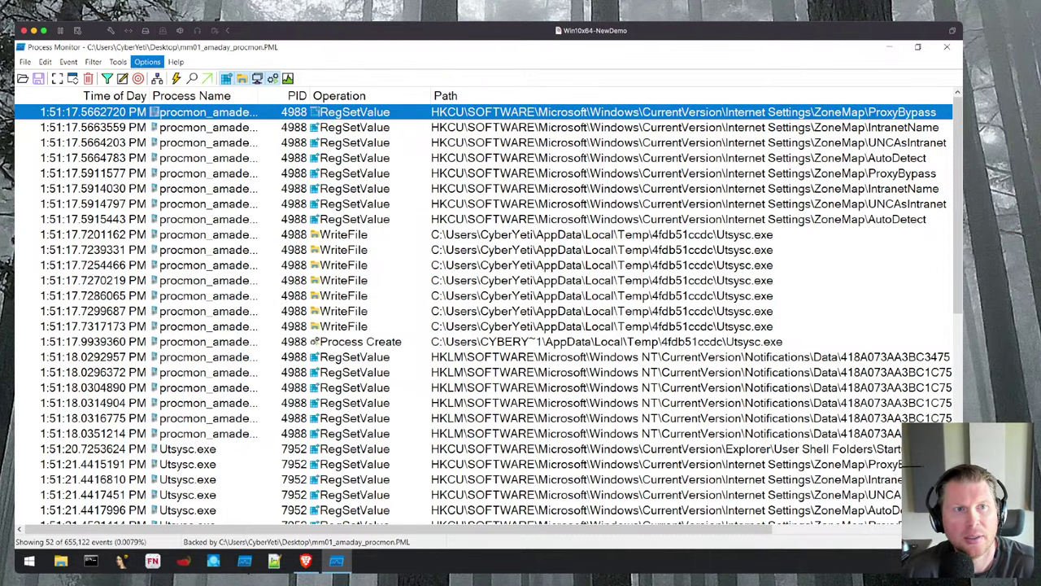
pyautogui.click(106, 78)
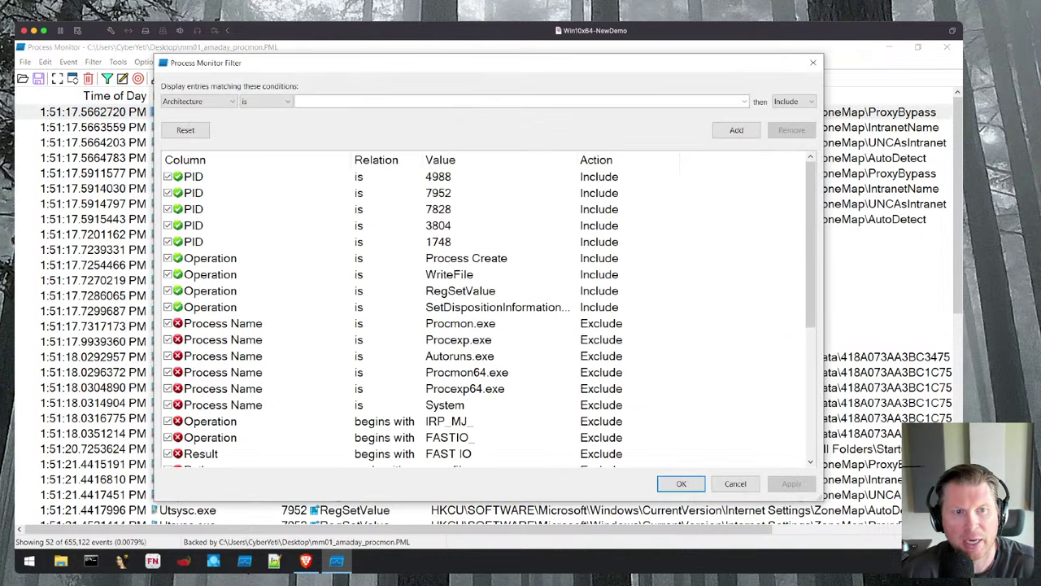
pyautogui.click(438, 242)
pyautogui.click(439, 226)
pyautogui.click(439, 209)
pyautogui.click(439, 193)
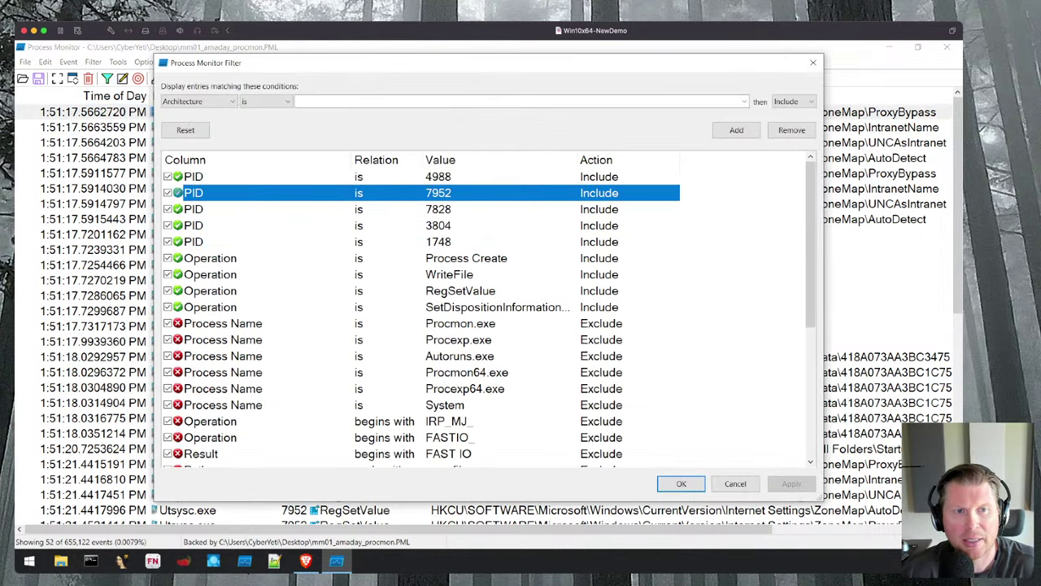
pyautogui.press('Up')
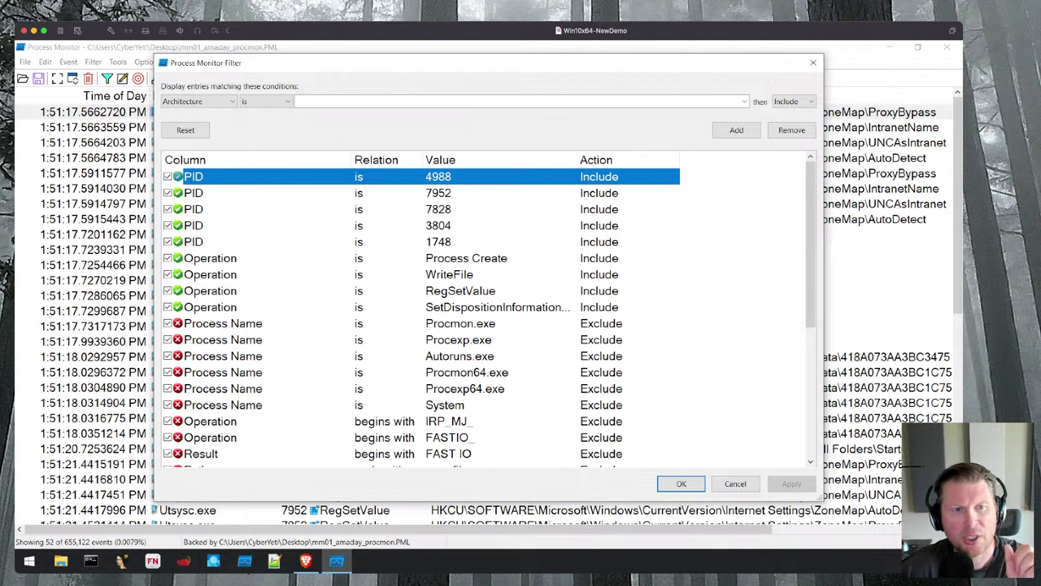
# - Review the filter's Operation include rules through SetDispositionInformationFile, and close the filter without changes
pyautogui.press('Down')
pyautogui.press('Down')
pyautogui.press('Down')
pyautogui.press('Down')
pyautogui.press('Down')
pyautogui.press('Down')
pyautogui.press('Down')
pyautogui.press('Down')
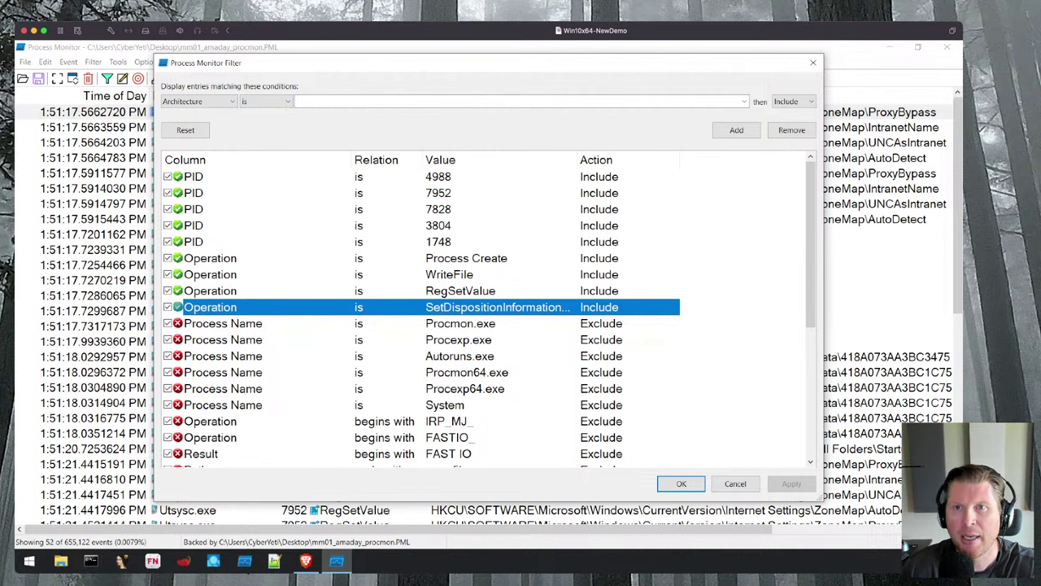
pyautogui.click(813, 62)
pyautogui.click(93, 62)
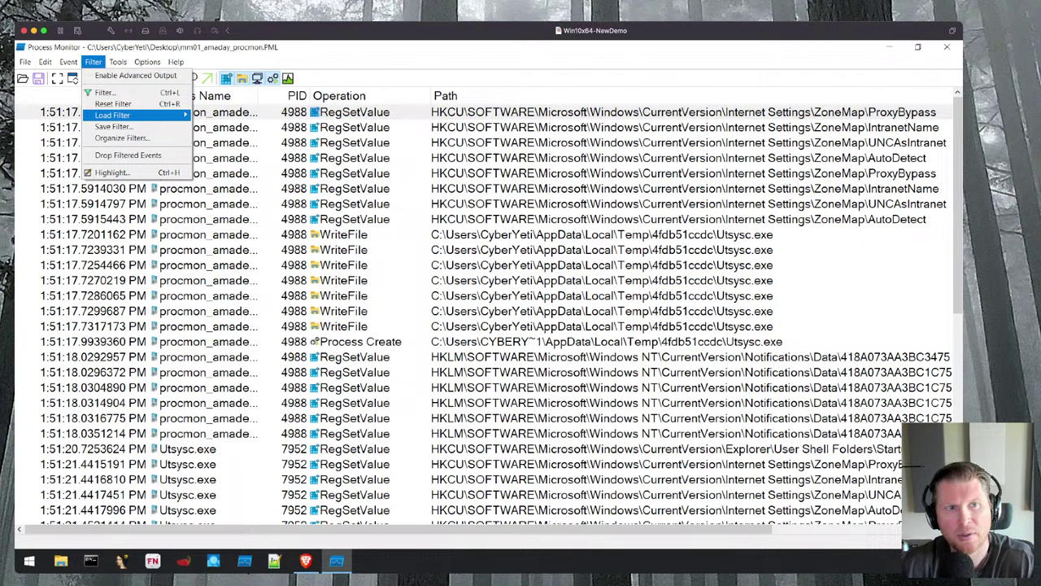
pyautogui.click(213, 112)
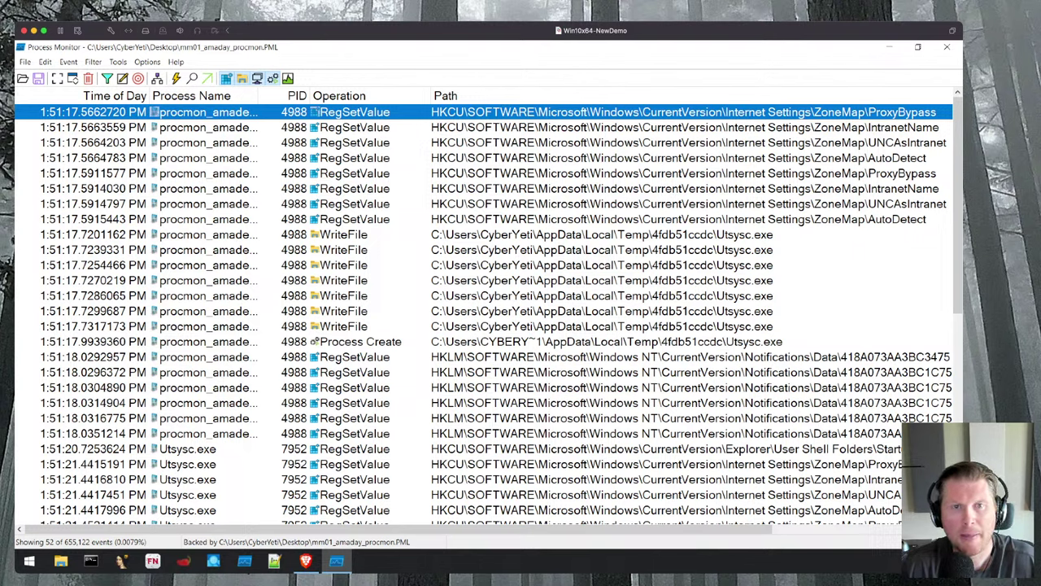
# - Narrow the Operation column slightly and step through the ZoneMap RegSetValue events at the start of the capture
pyautogui.moveTo(431, 96); pyautogui.dragTo(424, 95)
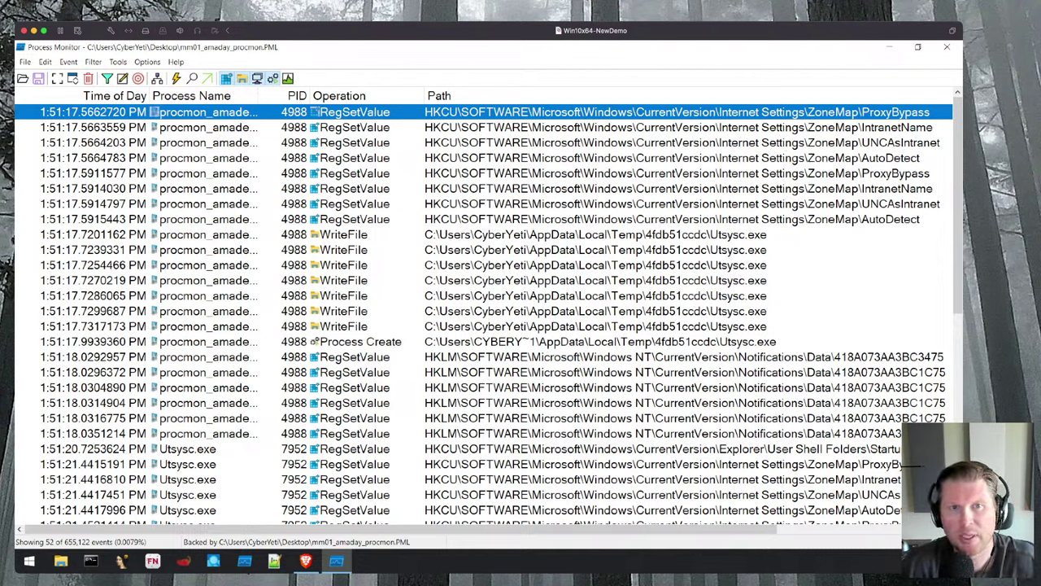
pyautogui.press('Down')
pyautogui.press('Down')
pyautogui.press('Down')
pyautogui.press('Down')
pyautogui.press('Down')
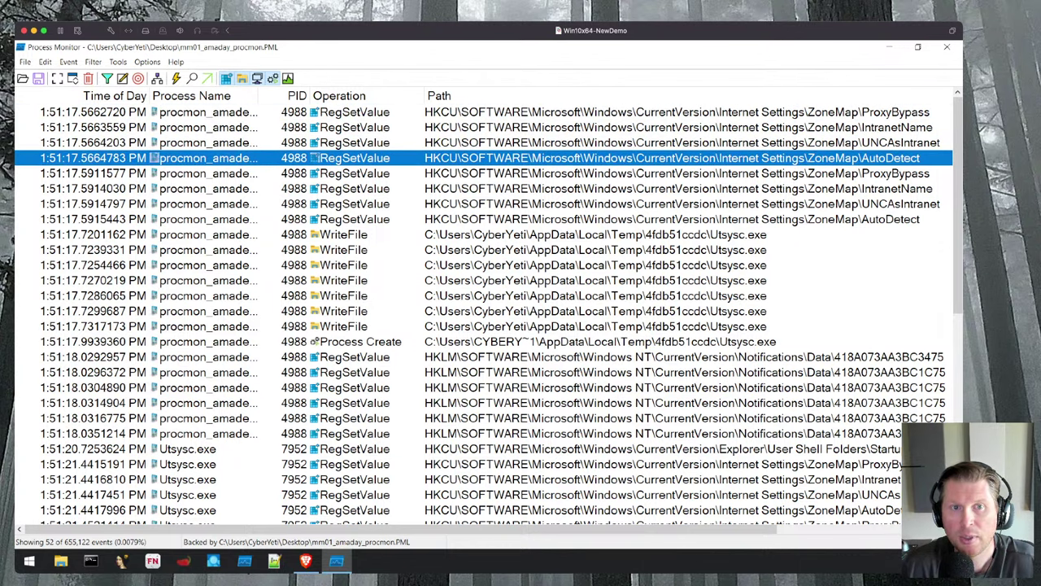
pyautogui.press('Down')
pyautogui.press('Down')
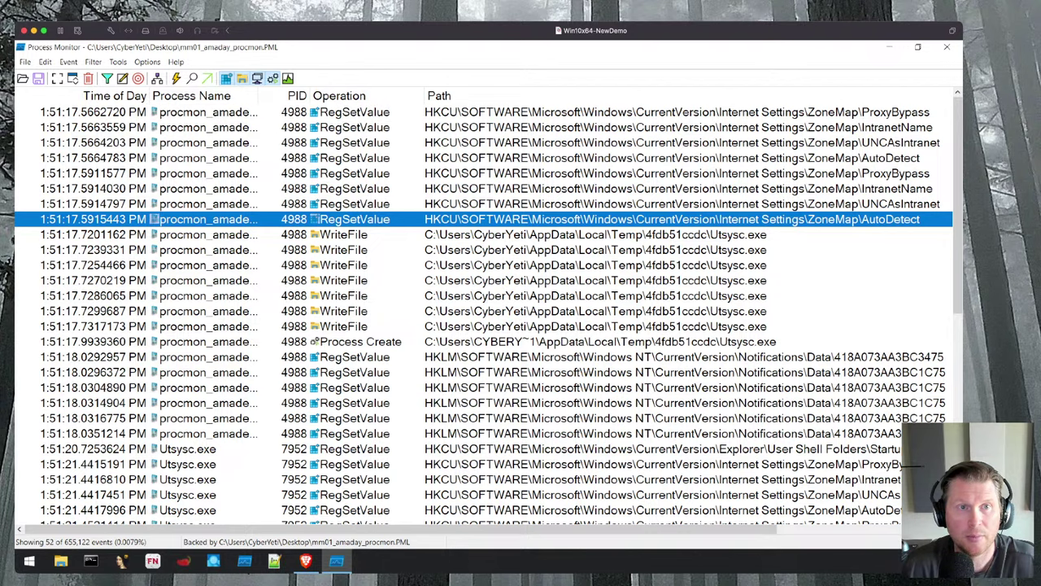
# - Widen the Process Name column to fit the full names, and tighten the Operation column so more of the paths fits
pyautogui.moveTo(257, 95); pyautogui.dragTo(299, 96)
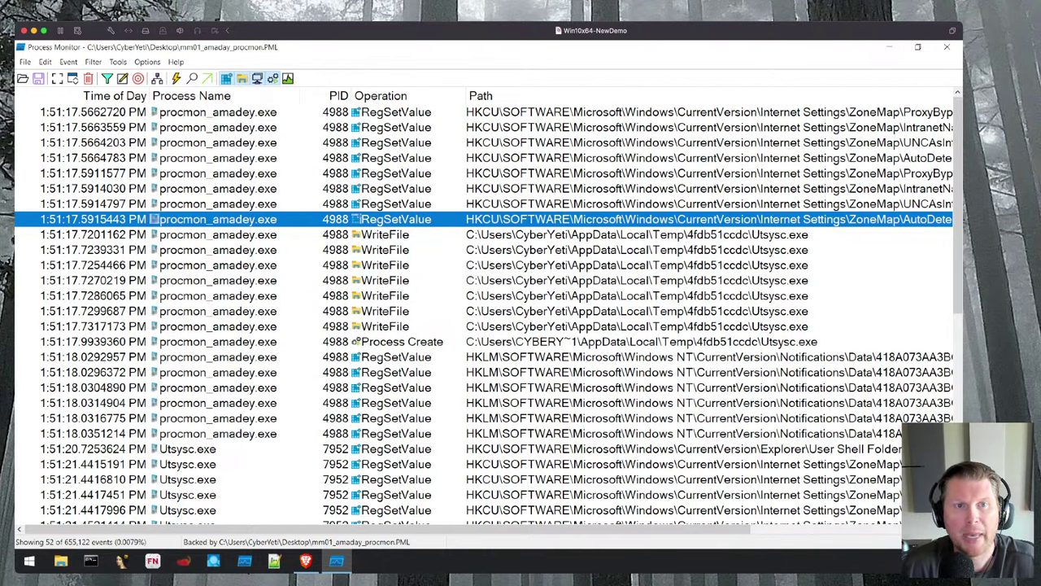
pyautogui.moveTo(299, 95); pyautogui.dragTo(294, 95)
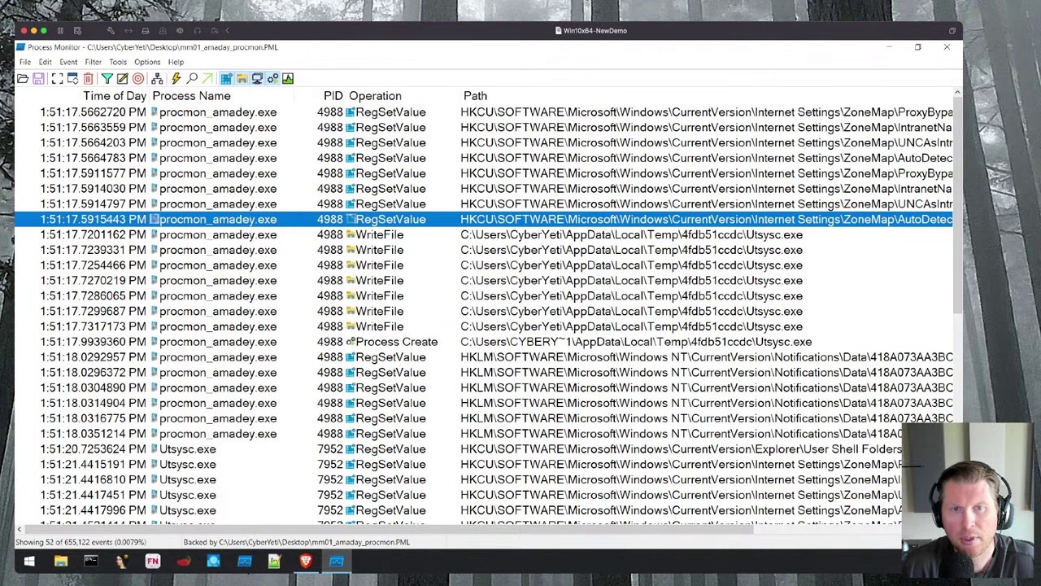
pyautogui.moveTo(459, 95); pyautogui.dragTo(450, 95)
pyautogui.hscroll(2, 484, 313)
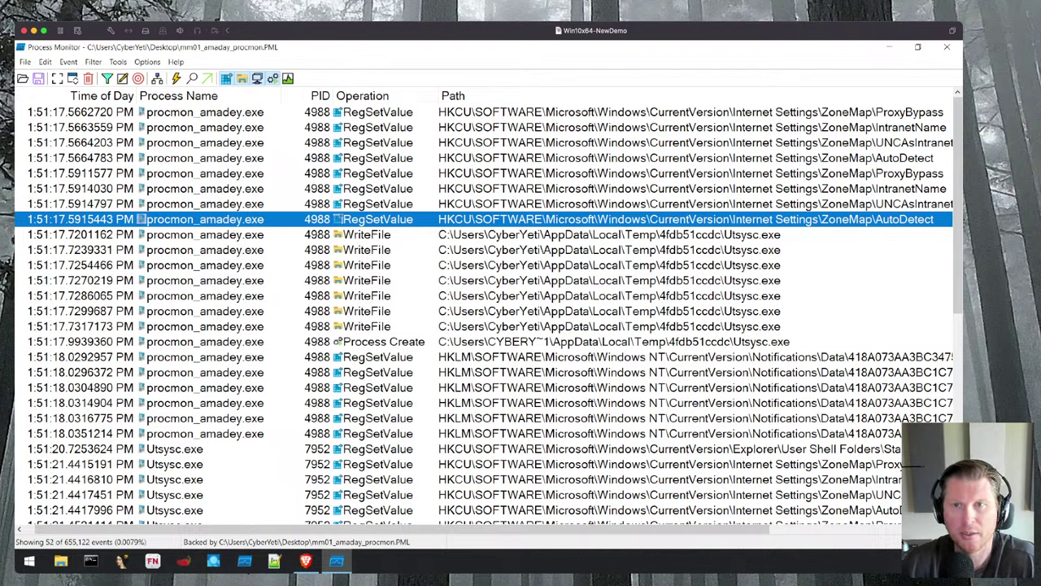
# - Examine the Internet Settings ZoneMap values set by procmon_amadey.exe, from AutoDetect back to ProxyBypass
pyautogui.press('Up')
pyautogui.press('Up')
pyautogui.press('Up')
pyautogui.press('Up')
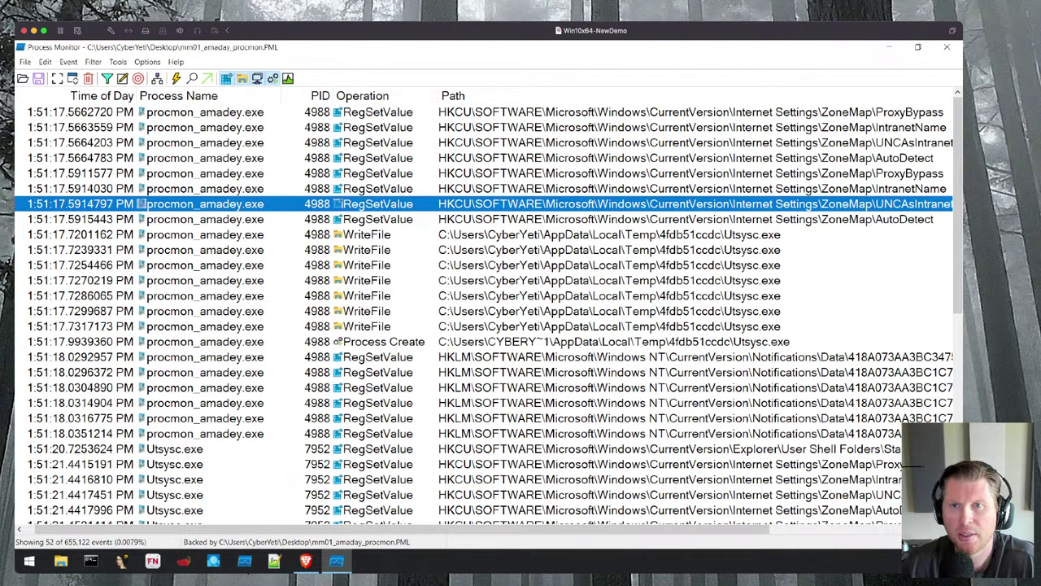
pyautogui.press('Up')
pyautogui.press('Up')
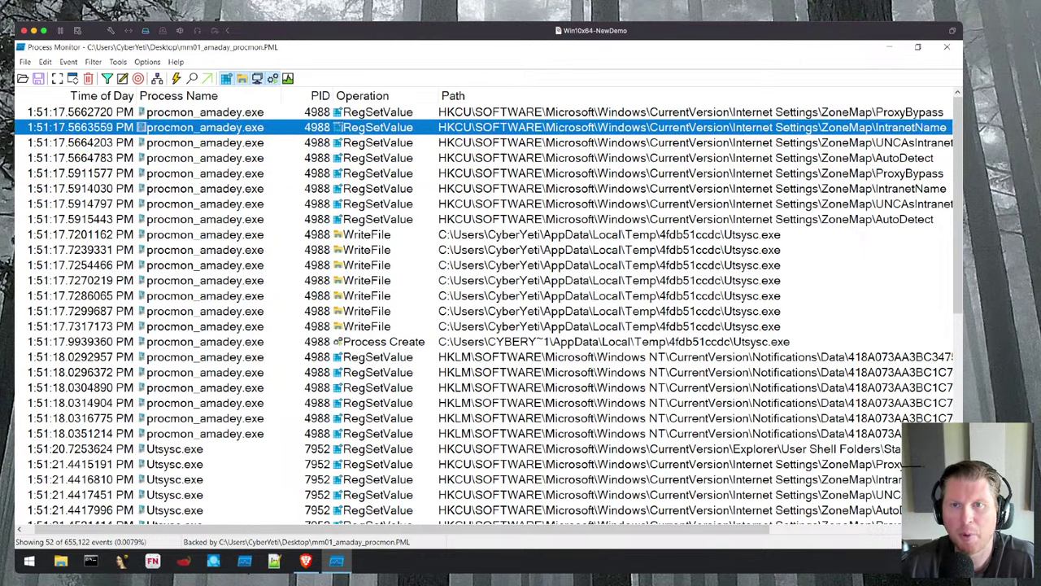
pyautogui.press('Up')
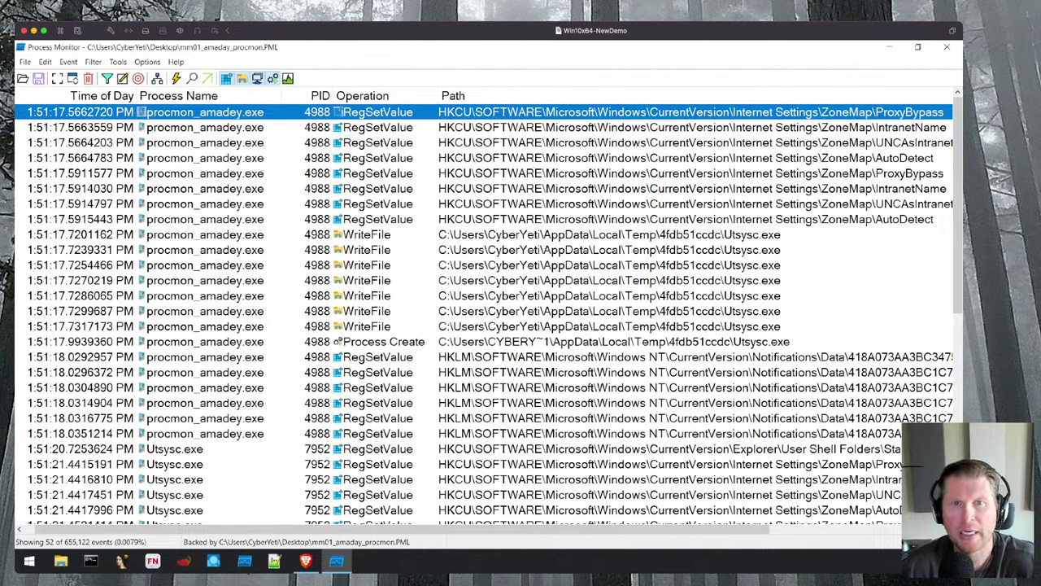
pyautogui.click(483, 219)
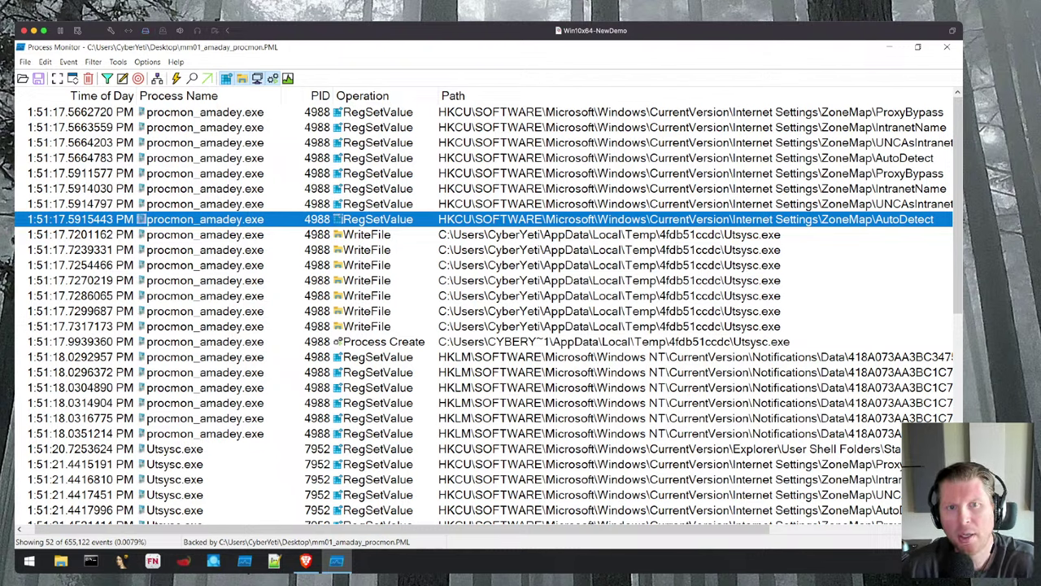
# - Magnify the first WriteFile event and mark the 4fdb51ccdc folder and Utsysc.exe in its path with red arrows
pyautogui.click(366, 234)
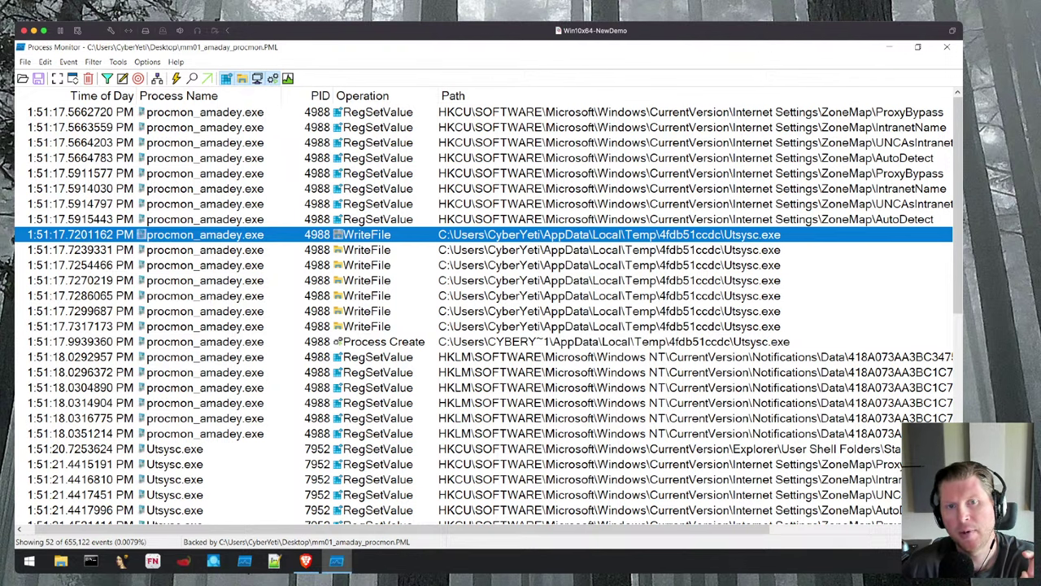
pyautogui.hscroll(-2, 490, 311)
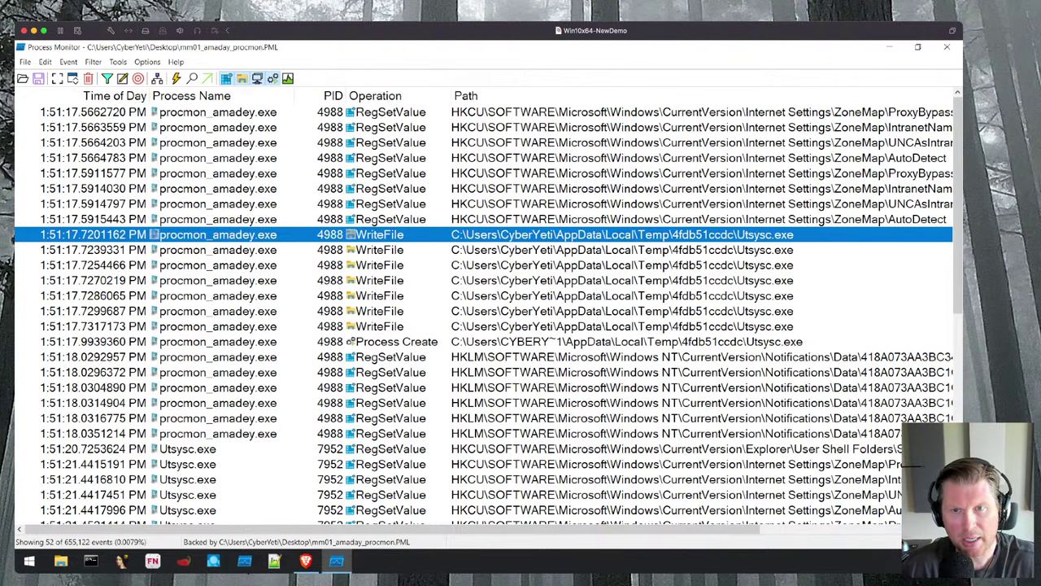
pyautogui.hotkey('ctrl', '1')
pyautogui.click(702, 244)
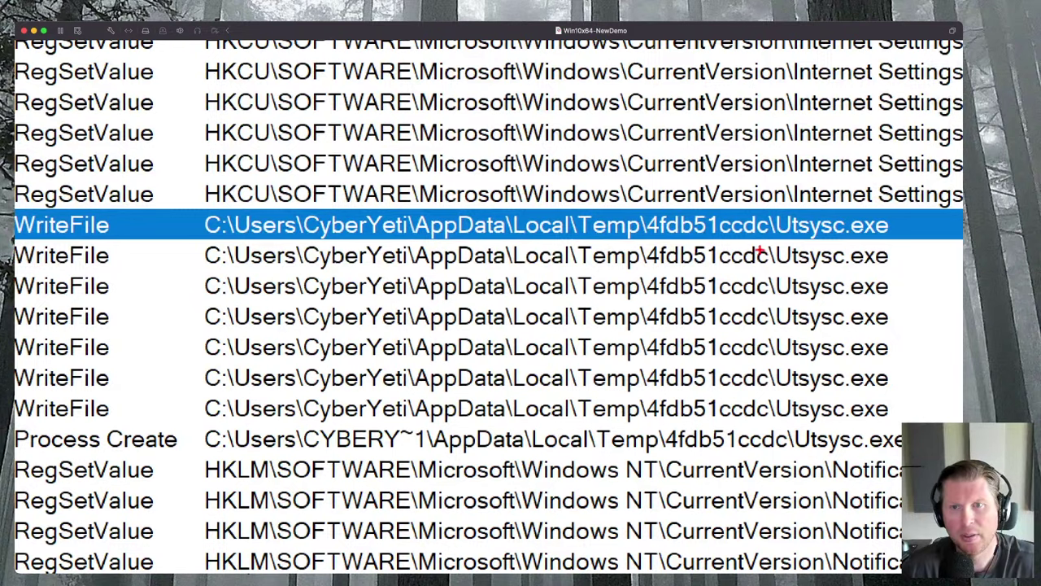
pyautogui.moveTo(732, 244); pyautogui.dragTo(728, 298)
pyautogui.moveTo(808, 247); pyautogui.dragTo(804, 306)
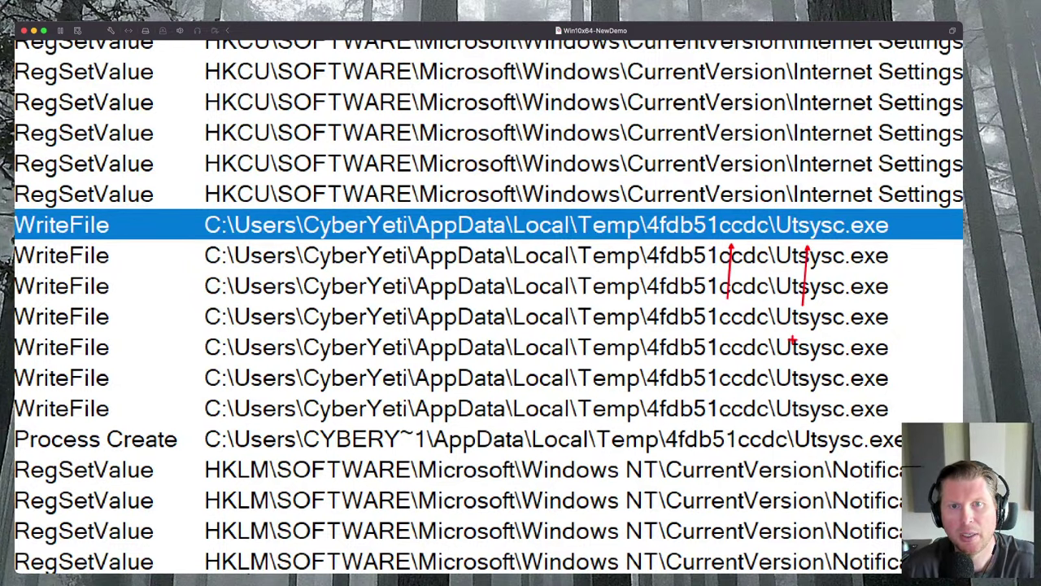
pyautogui.press('Escape')
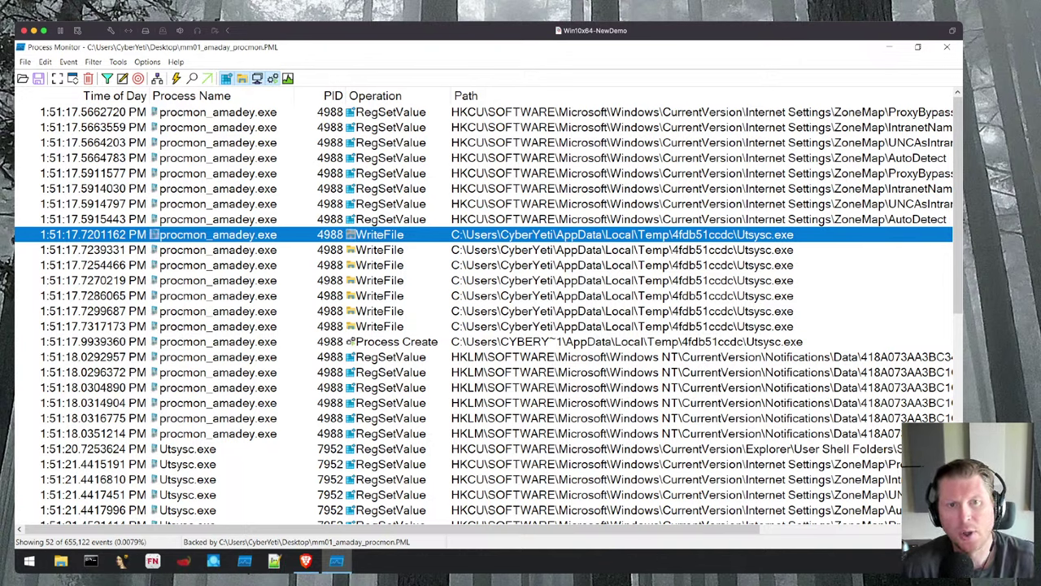
# - Step through the Utsysc.exe WriteFile events to the Process Create event, and reselect the fourth WriteFile event
pyautogui.press('Down')
pyautogui.press('Down')
pyautogui.press('Down')
pyautogui.press('Down')
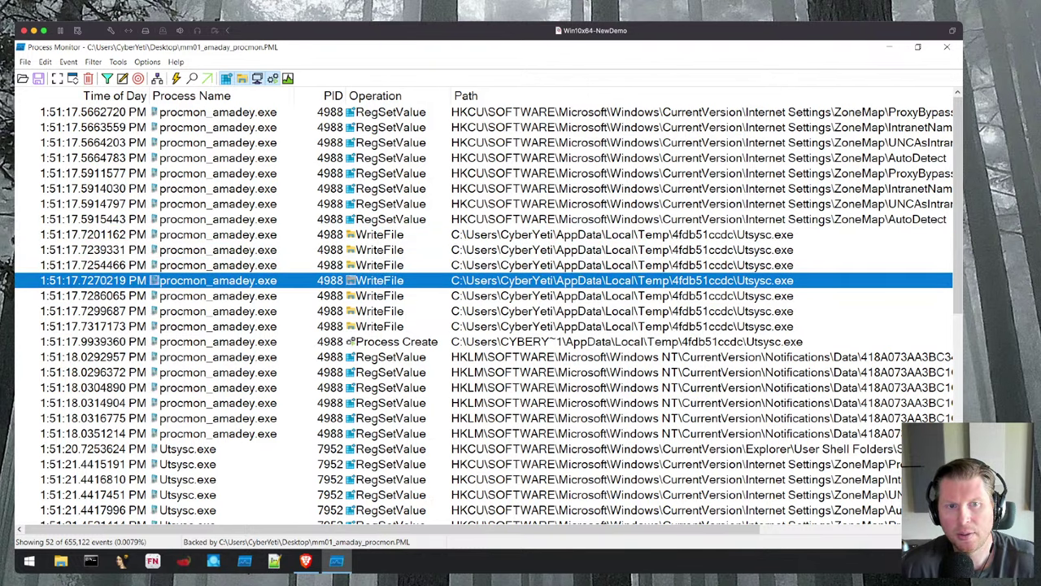
pyautogui.press('Down')
pyautogui.press('Down')
pyautogui.press('Down')
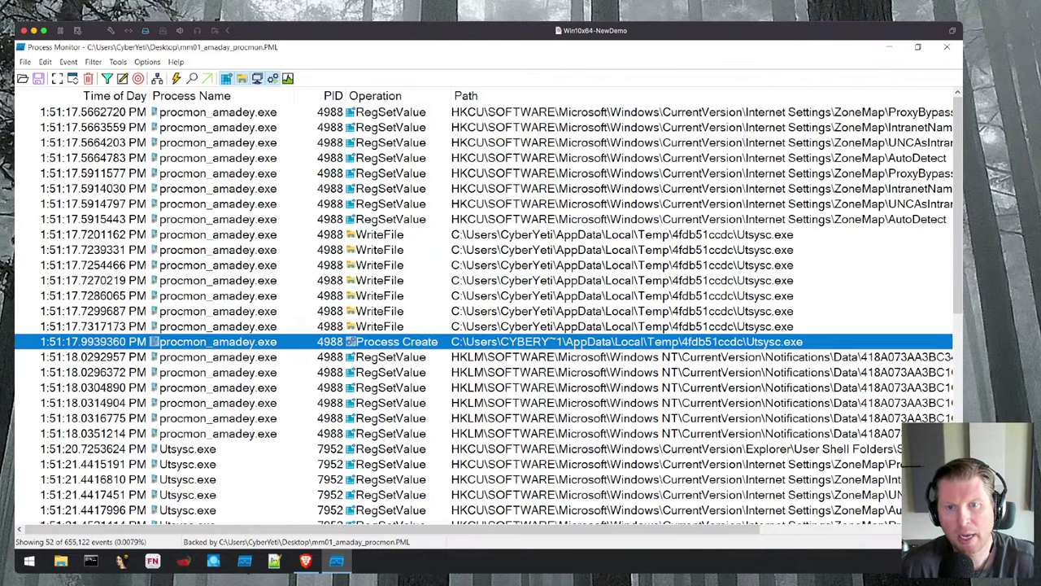
pyautogui.click(370, 280)
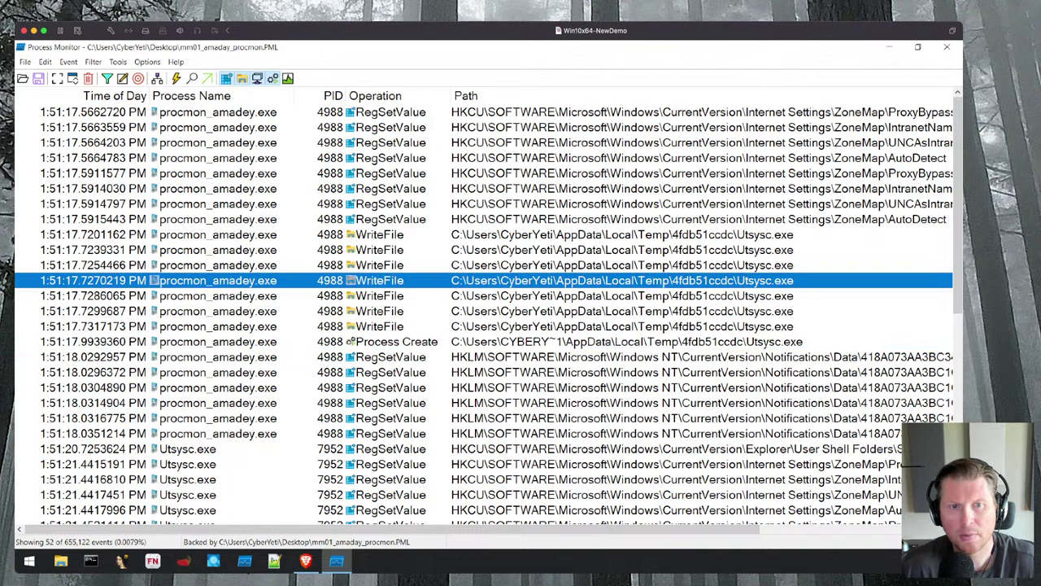
# - Magnify the WriteFile event's available actions and mark Jump To, Highlight 'WriteFile' and the Exclude Events options with red arrows
pyautogui.rightClick(370, 283)
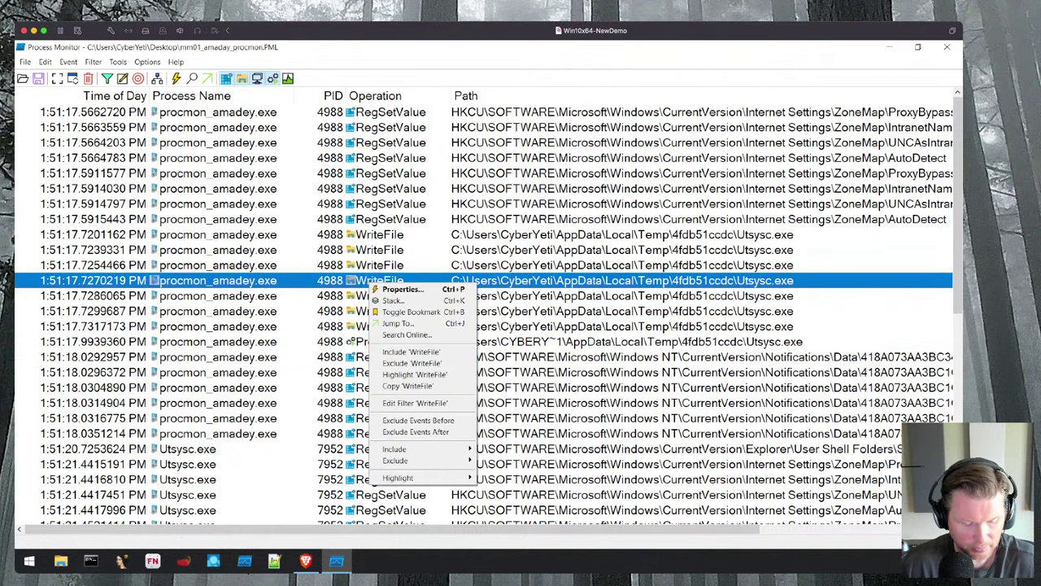
pyautogui.hotkey('ctrl', '1')
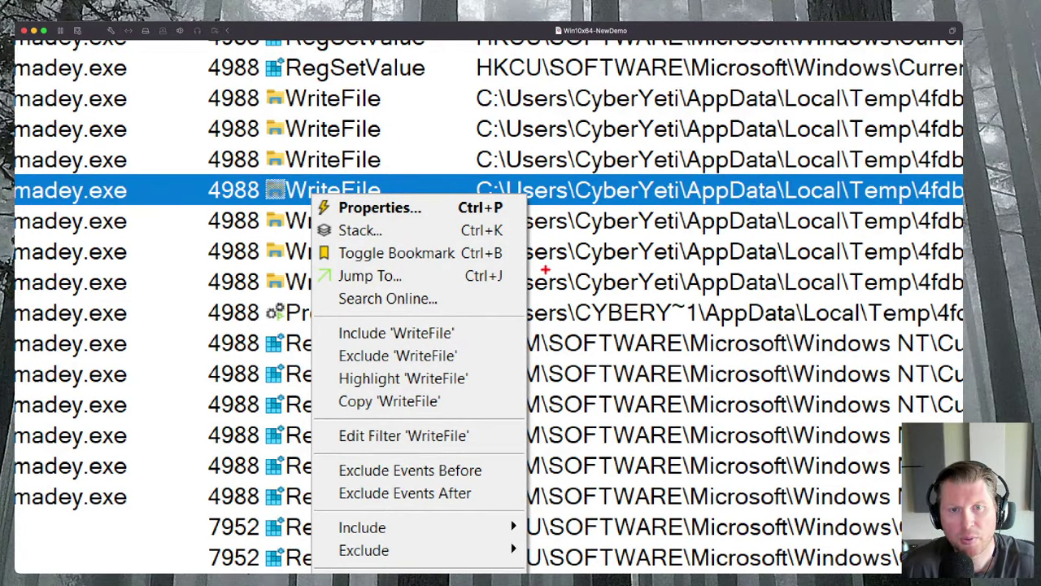
pyautogui.moveTo(517, 277); pyautogui.dragTo(590, 273)
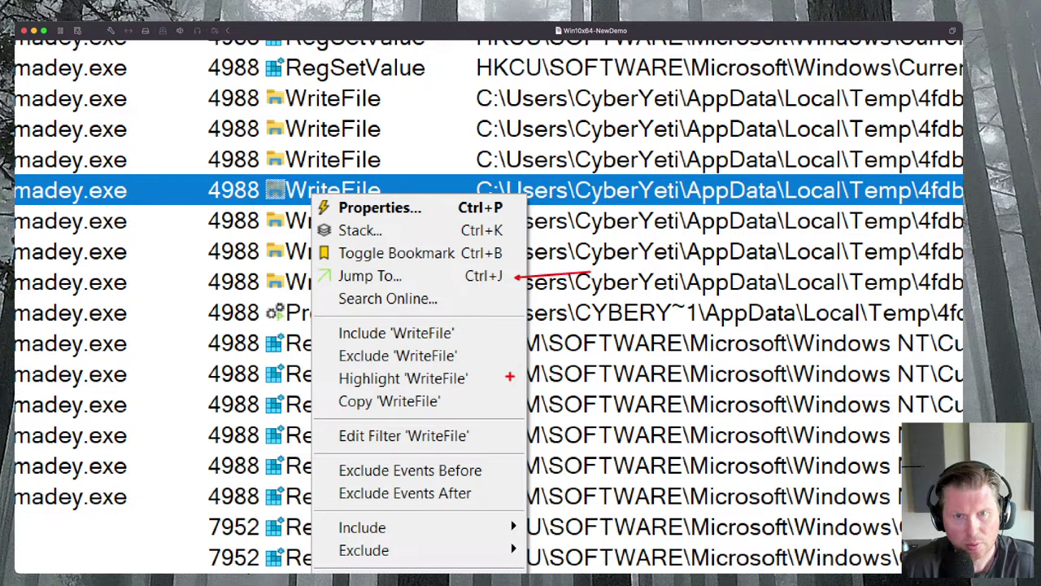
pyautogui.moveTo(511, 376); pyautogui.dragTo(591, 365)
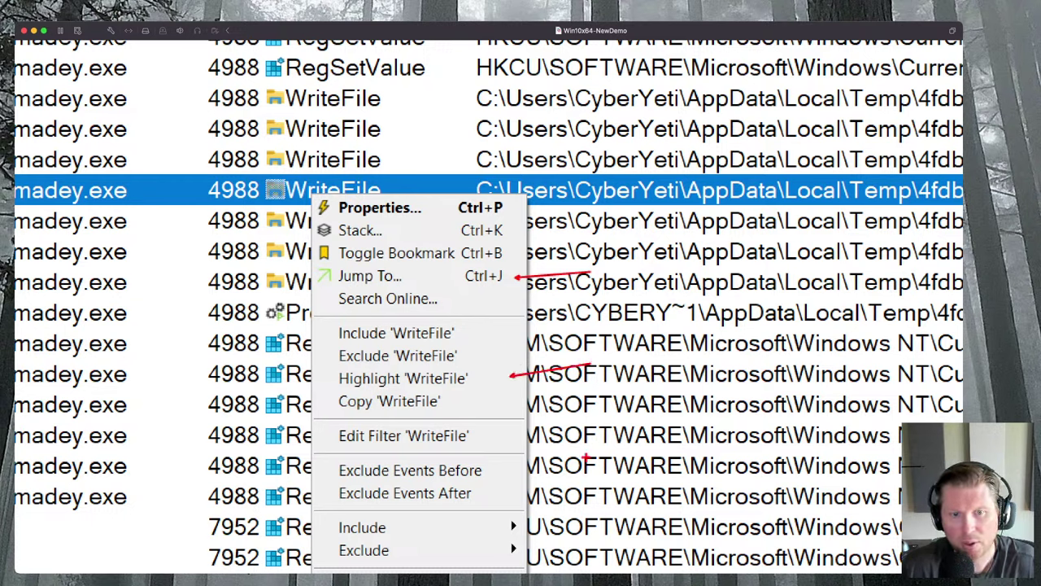
pyautogui.moveTo(504, 481); pyautogui.dragTo(596, 482)
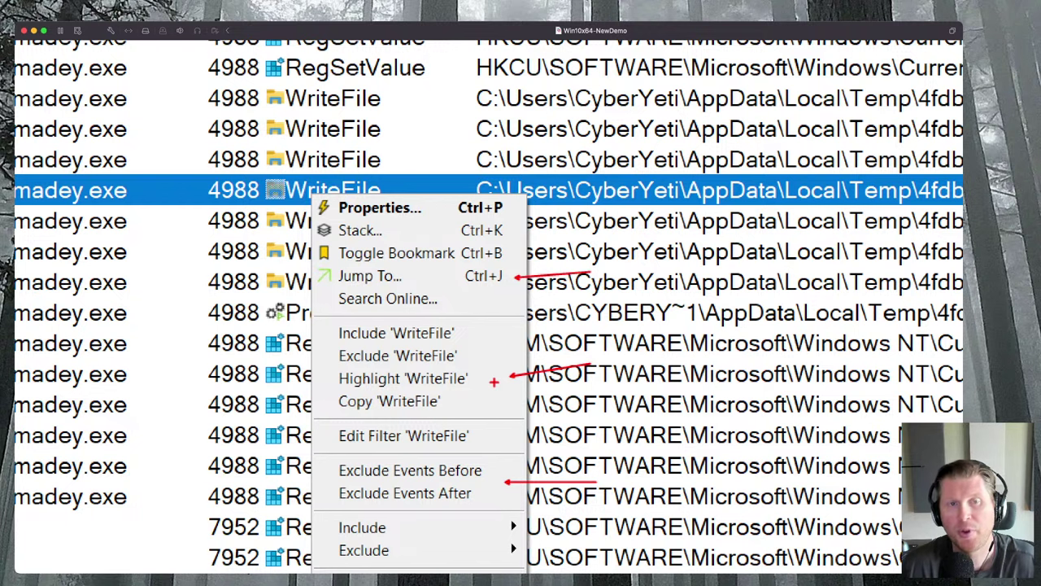
# - Leave the magnified view and highlight all events whose operation is WriteFile
pyautogui.press('Escape')
pyautogui.click(459, 376)
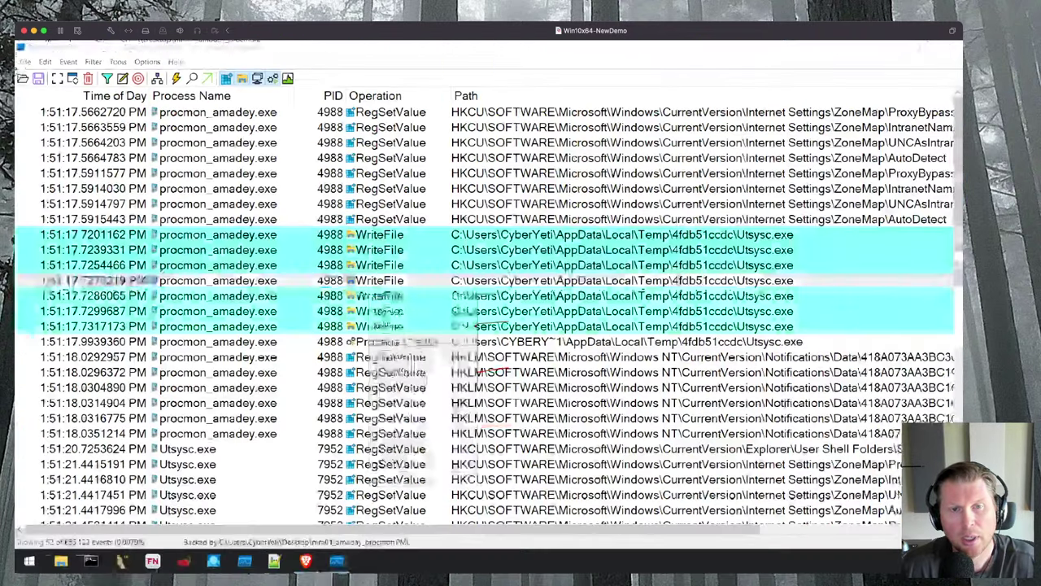
# - Open the properties of the last Utsysc.exe WriteFile event and reposition the window to read its details
pyautogui.click(380, 326)
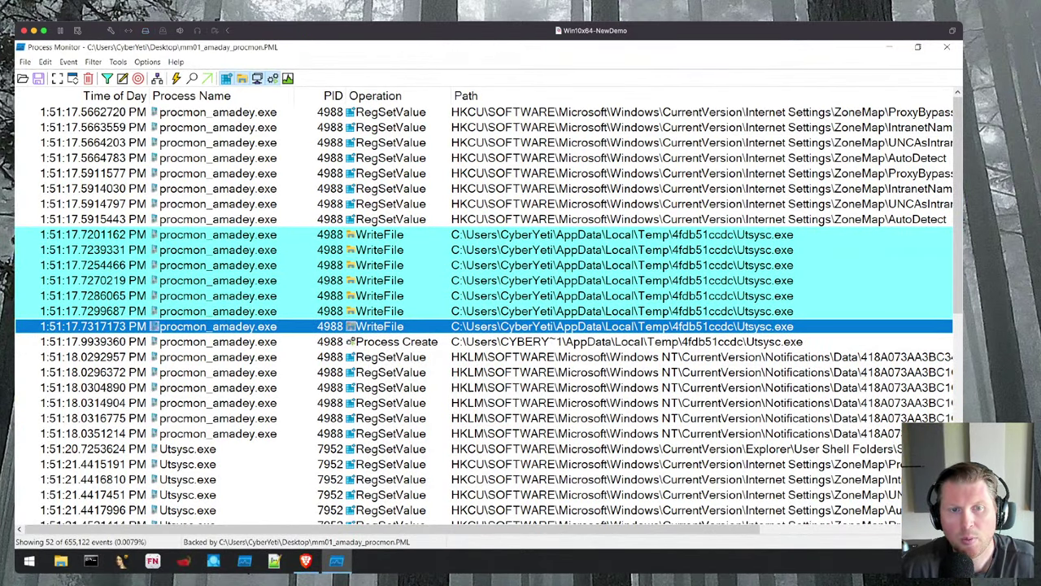
pyautogui.doubleClick(379, 326)
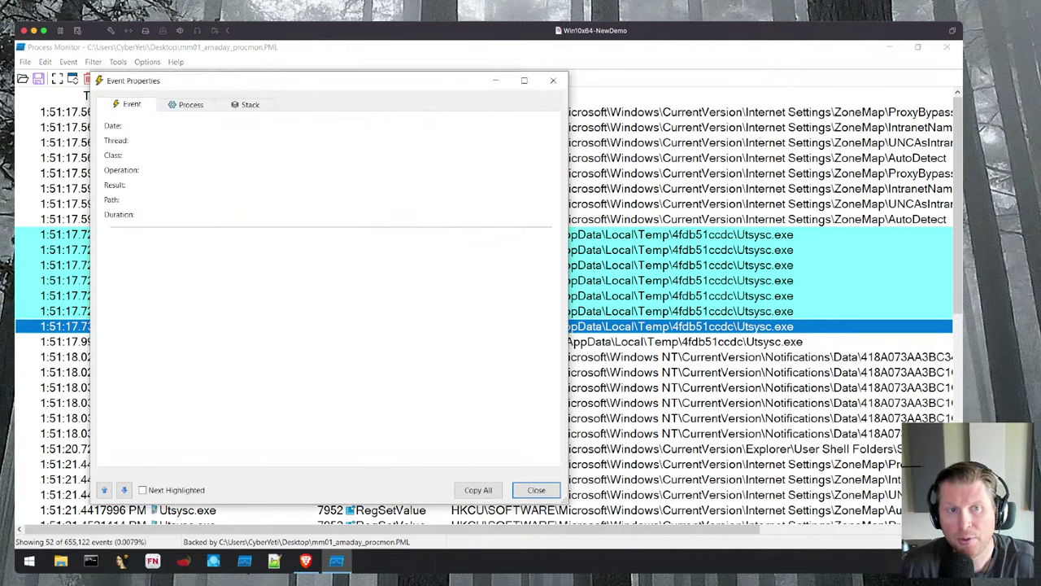
pyautogui.moveTo(199, 82); pyautogui.dragTo(279, 82)
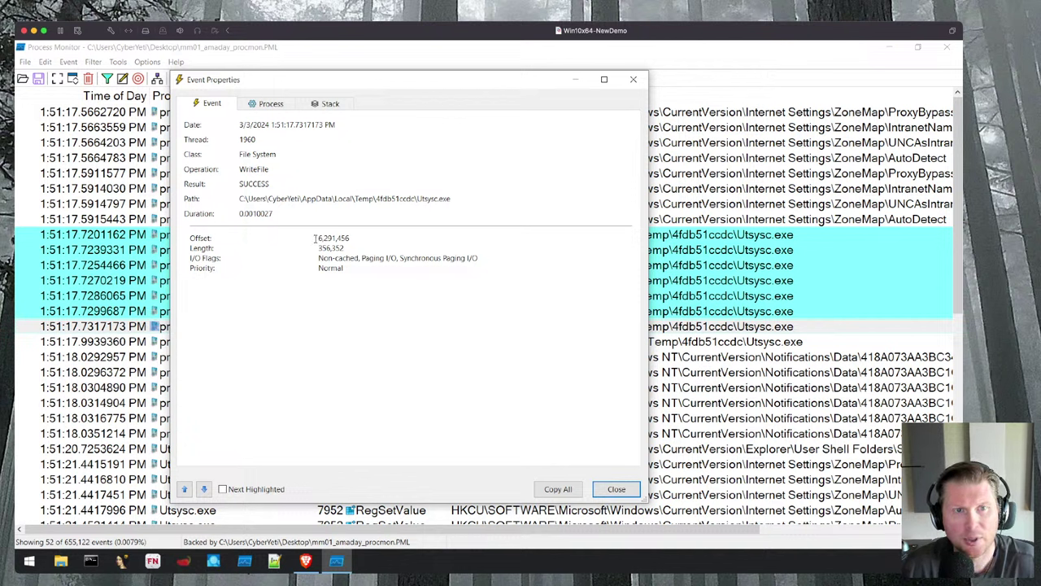
# - Select the Length value in the last WriteFile event's properties to examine it, and close the properties window
pyautogui.moveTo(316, 239); pyautogui.dragTo(347, 248)
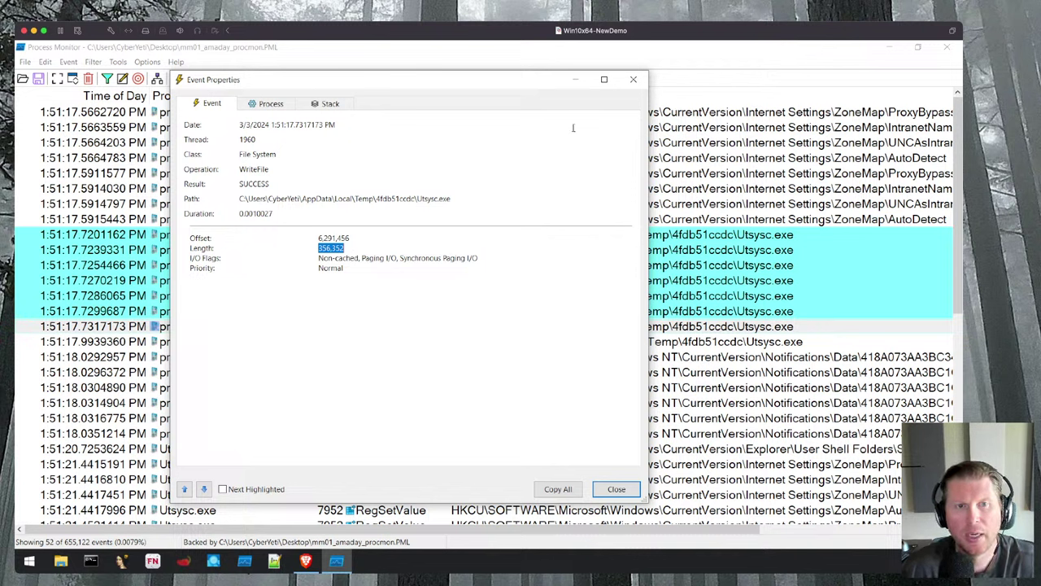
pyautogui.click(349, 246)
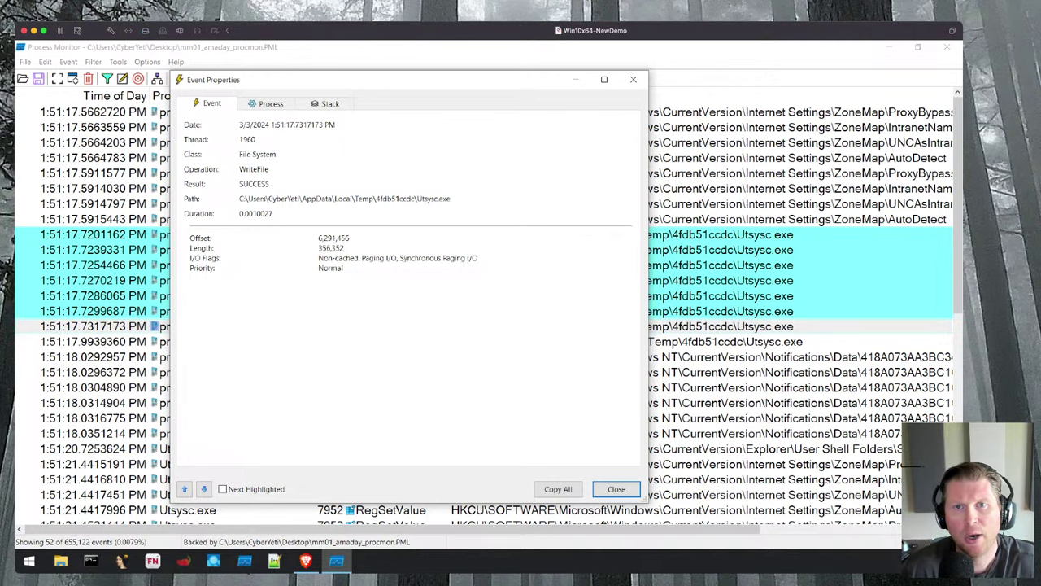
pyautogui.click(633, 78)
# - Review the highlighted Utsysc.exe WriteFile events from first to last and select the Process Create event following them
pyautogui.click(379, 234)
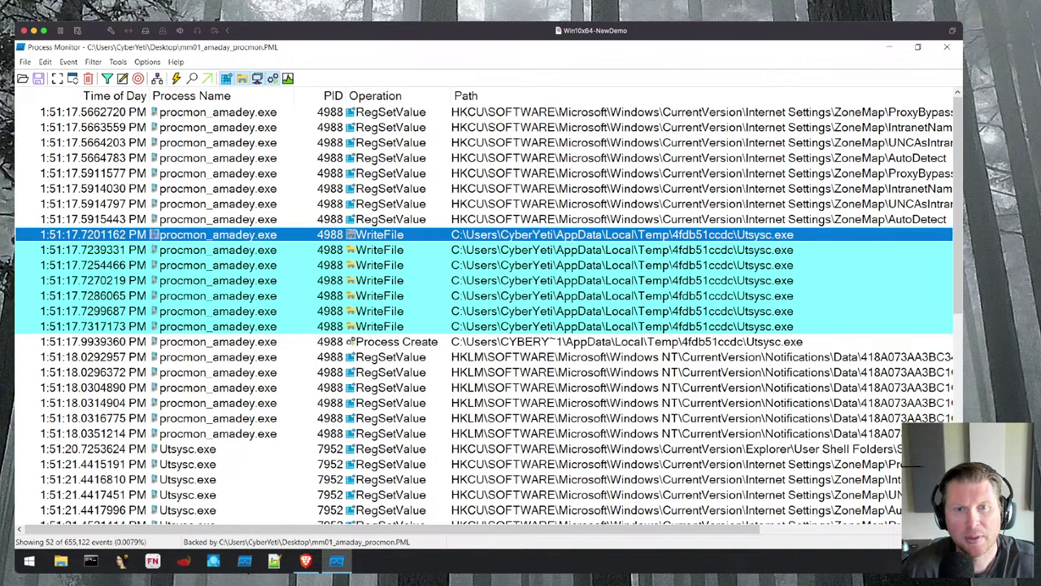
pyautogui.click(379, 249)
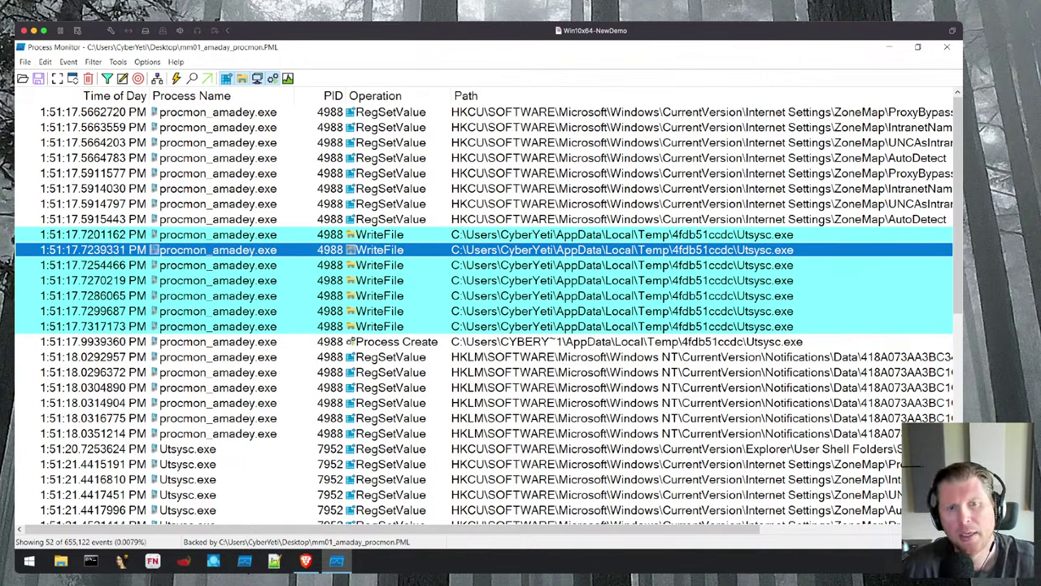
pyautogui.click(379, 327)
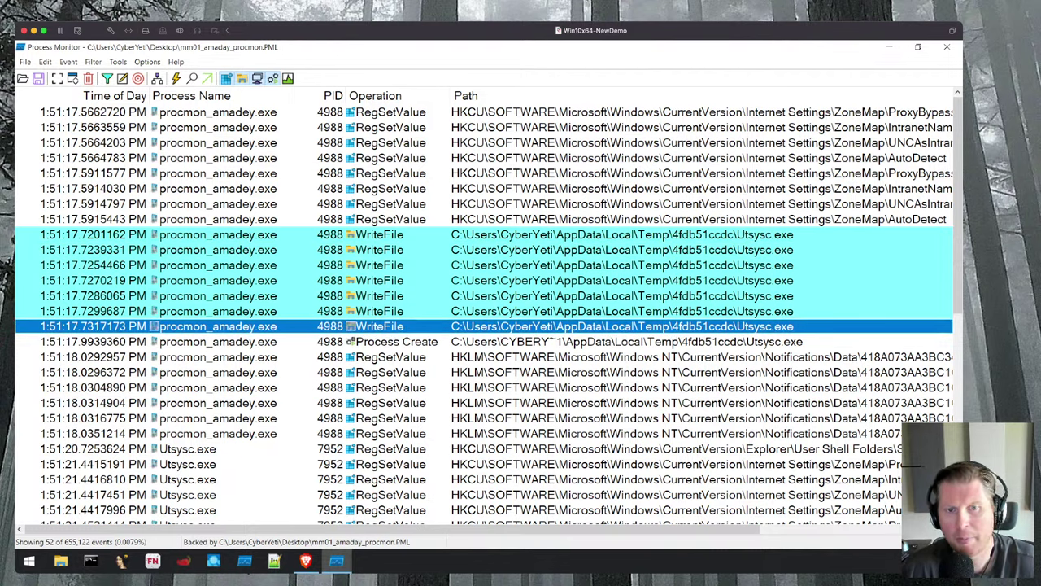
pyautogui.click(396, 341)
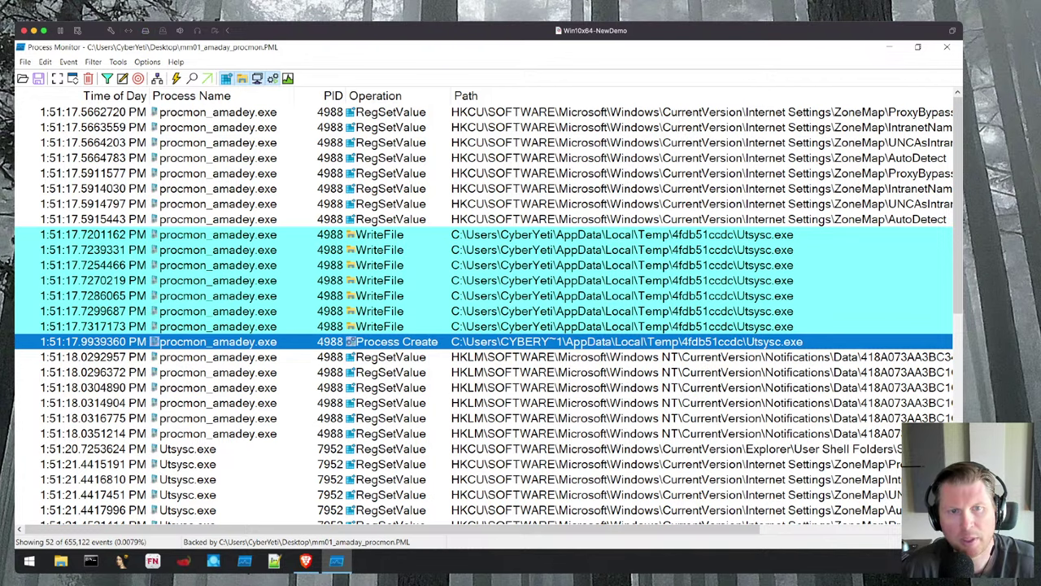
# - Open the Process Create event's properties, mark its magnified command line with a red arrow, and close the properties
pyautogui.doubleClick(495, 343)
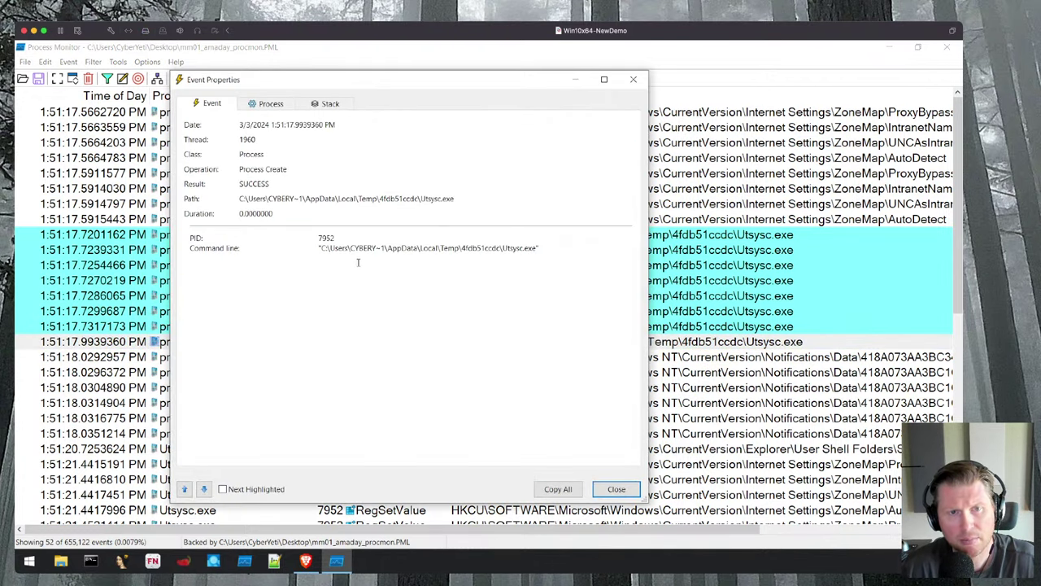
pyautogui.hotkey('ctrl', '1')
pyautogui.click(533, 261)
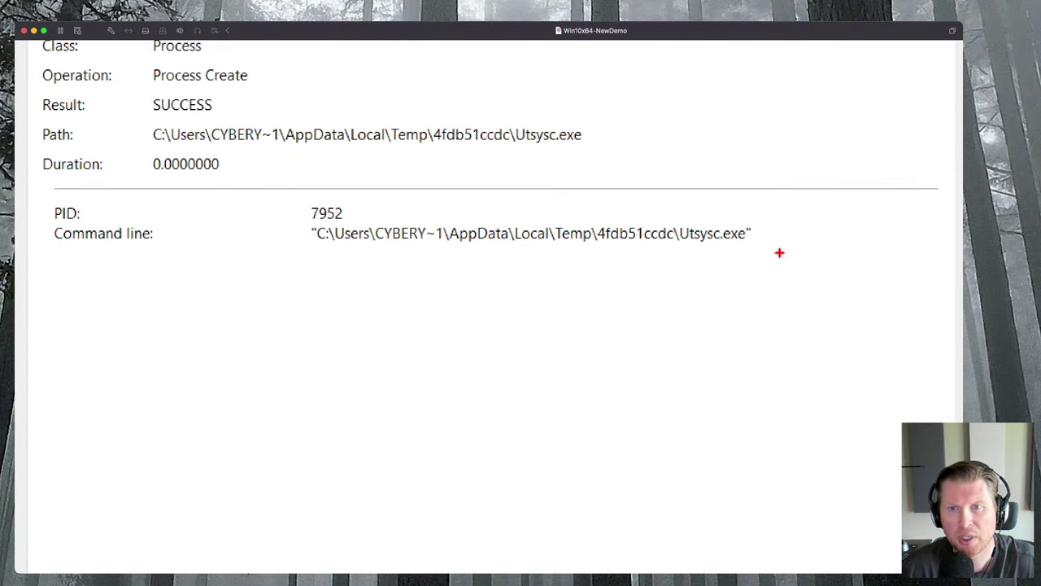
pyautogui.moveTo(761, 235); pyautogui.dragTo(832, 270)
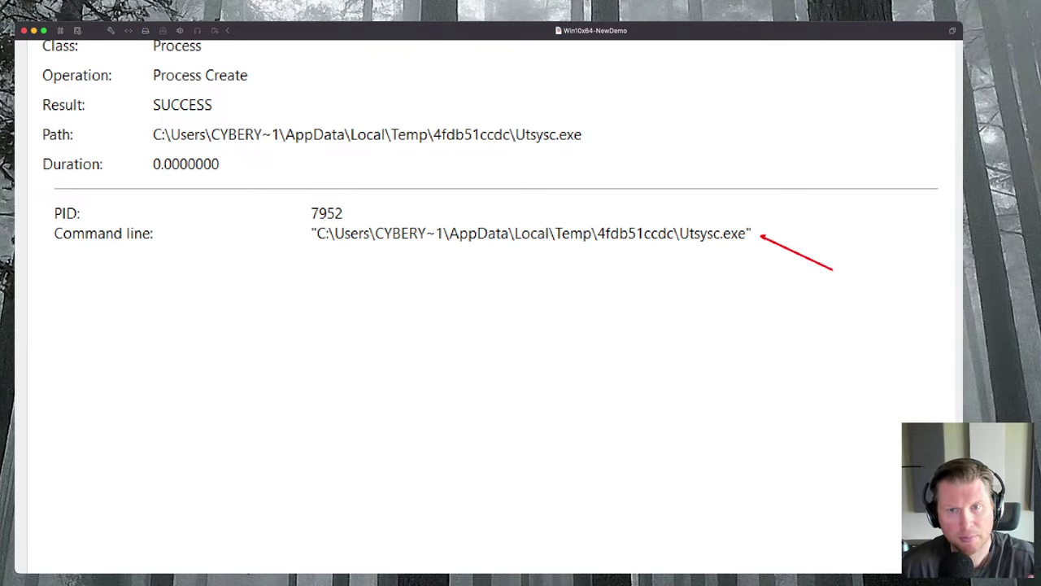
pyautogui.press('Escape')
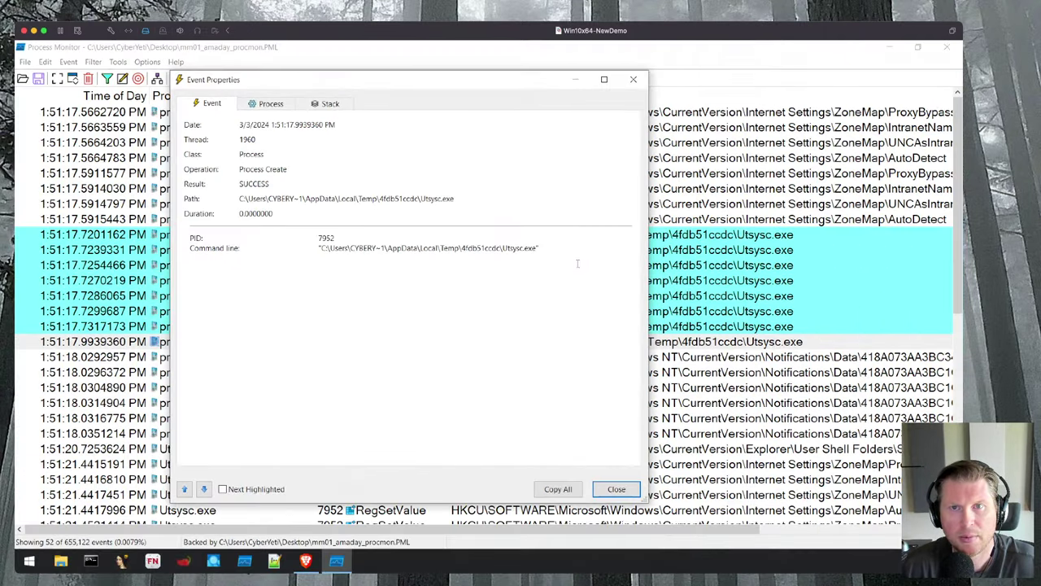
pyautogui.click(634, 79)
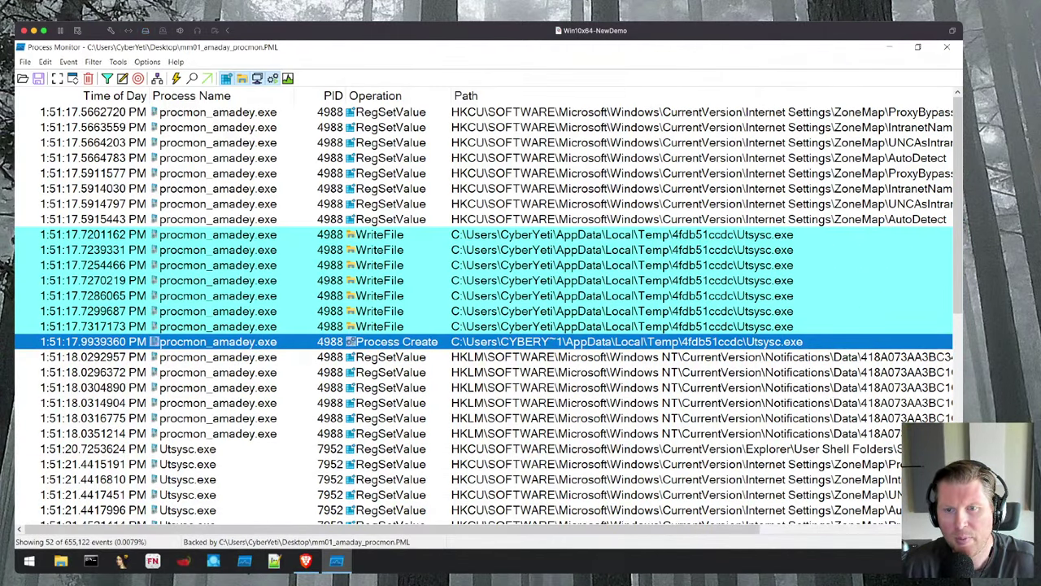
# - Examine the procmon_amadey.exe RegSetValue events between the Utsysc.exe process creation and the first event logged by Utsysc.exe
pyautogui.scroll(-1, 488, 309)
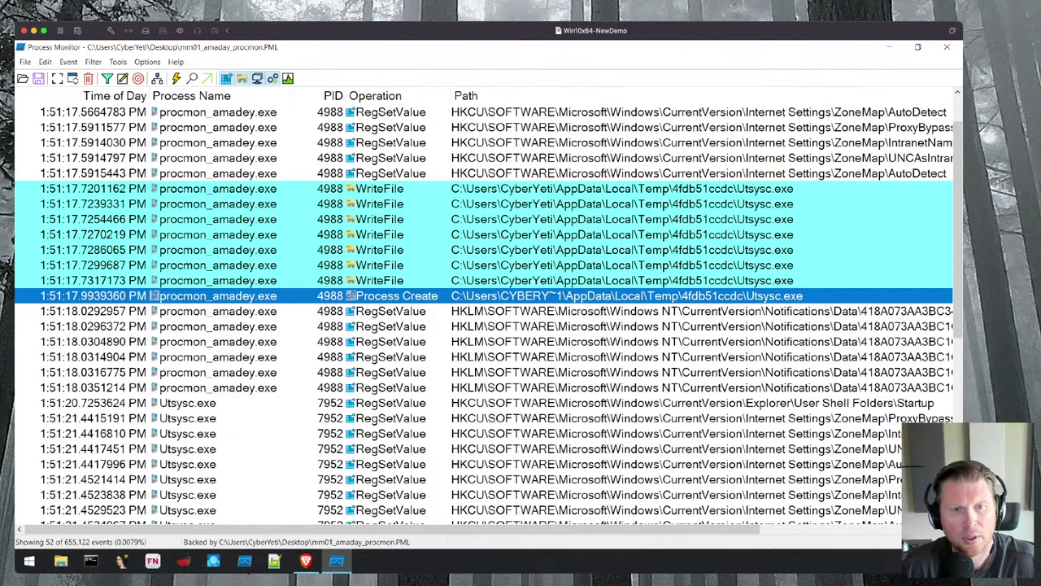
pyautogui.scroll(-2, 488, 309)
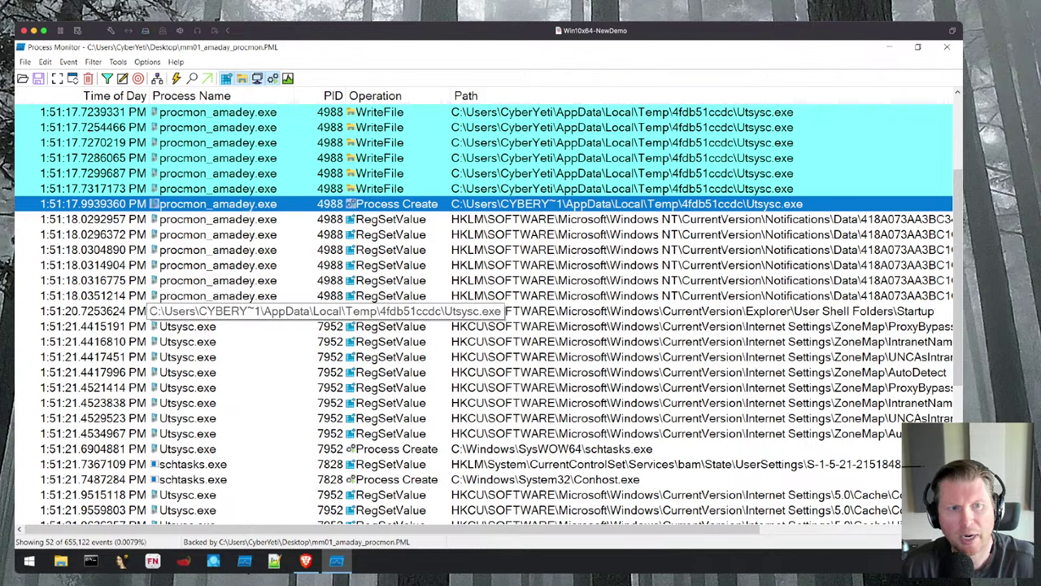
pyautogui.click(218, 311)
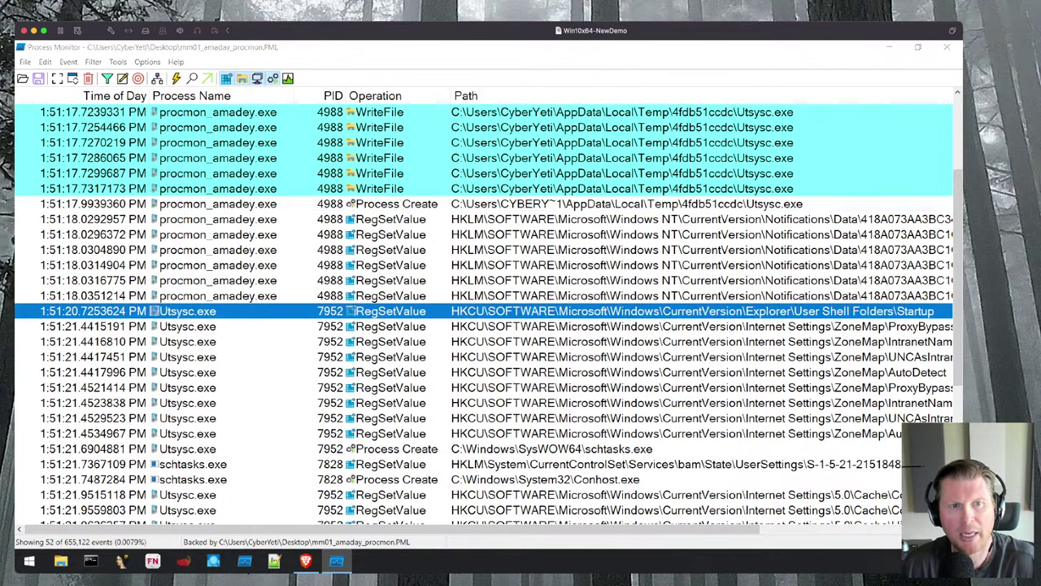
pyautogui.click(218, 203)
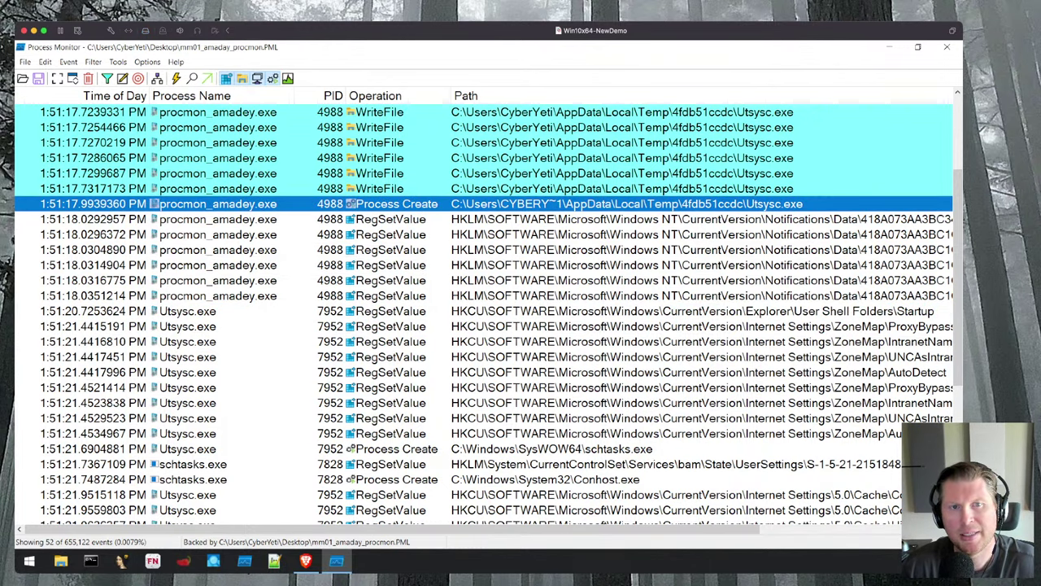
pyautogui.click(218, 218)
pyautogui.press('Down')
pyautogui.press('Down')
pyautogui.press('Down')
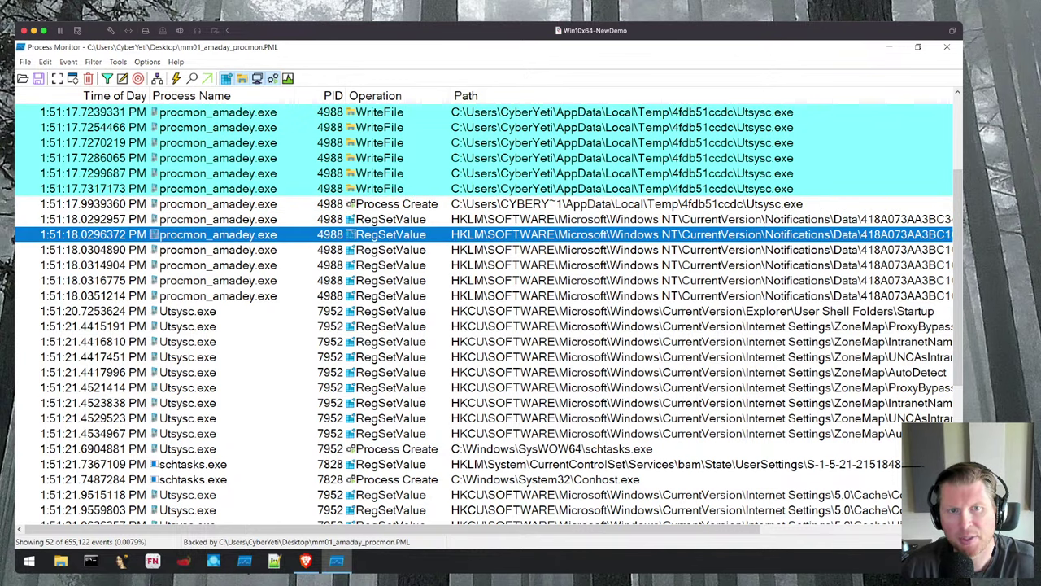
pyautogui.press('Down')
pyautogui.press('Down')
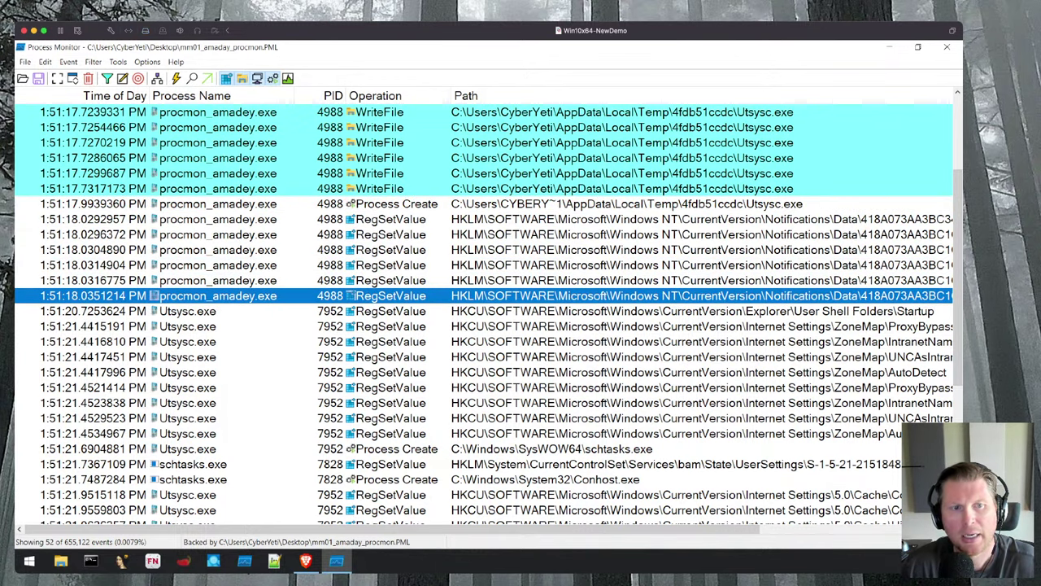
# - Exclude all events before the first Utsysc.exe event, the RegSetValue on User Shell Folders\Startup
pyautogui.press('Down')
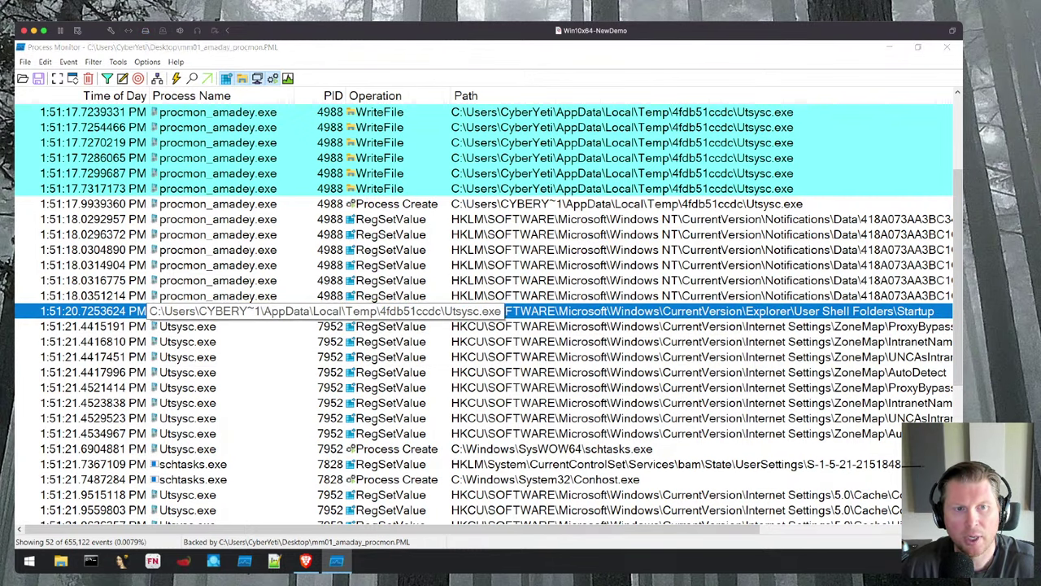
pyautogui.rightClick(197, 313)
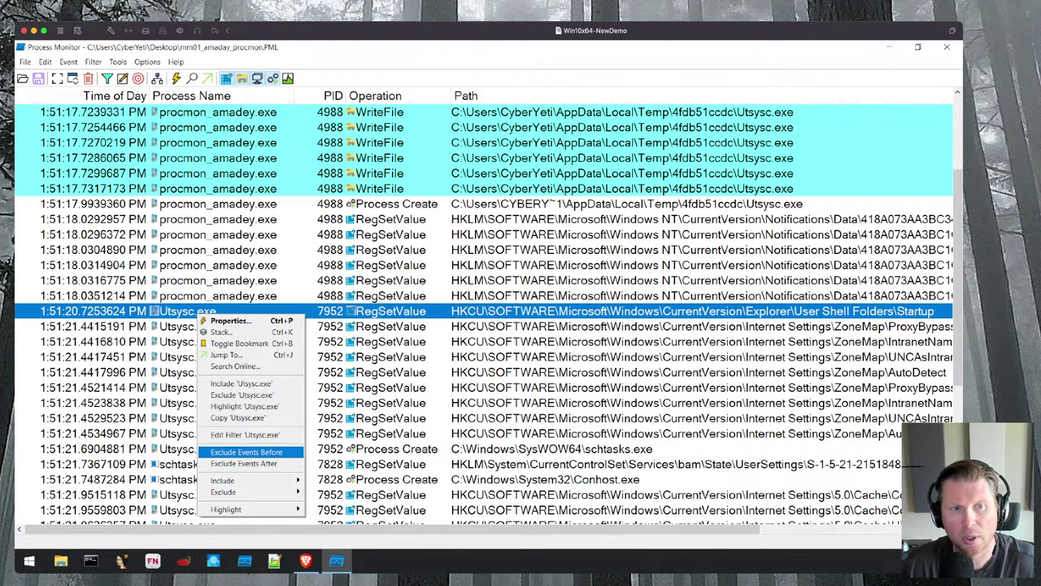
pyautogui.click(244, 451)
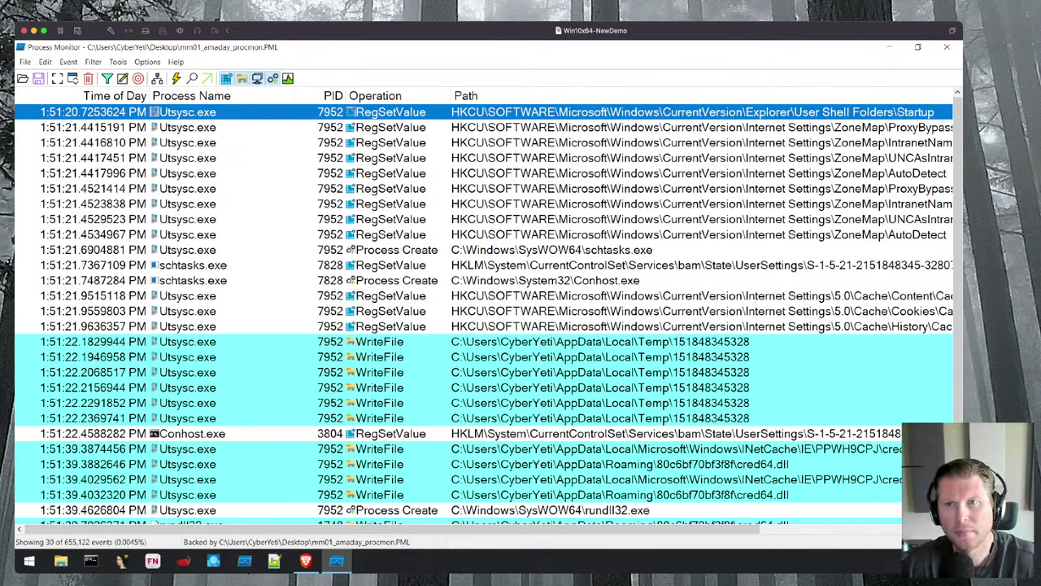
# - Examine the full registry paths of the Utsysc.exe ZoneMap RegSetValue events and return to the User Shell Folders\Startup event
pyautogui.click(488, 127)
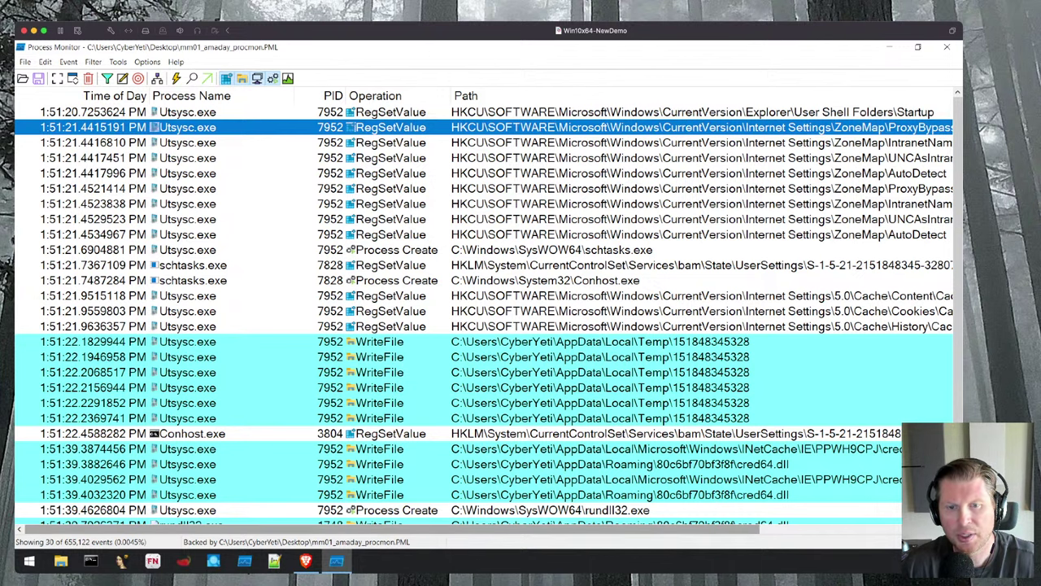
pyautogui.hscroll(3, 480, 313)
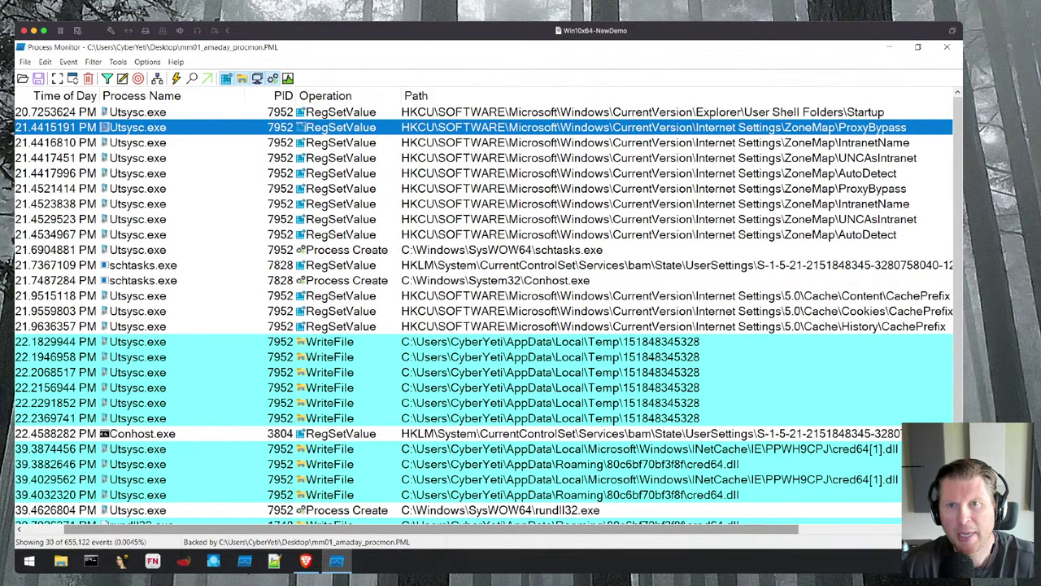
pyautogui.press('Down')
pyautogui.press('Down')
pyautogui.press('Down')
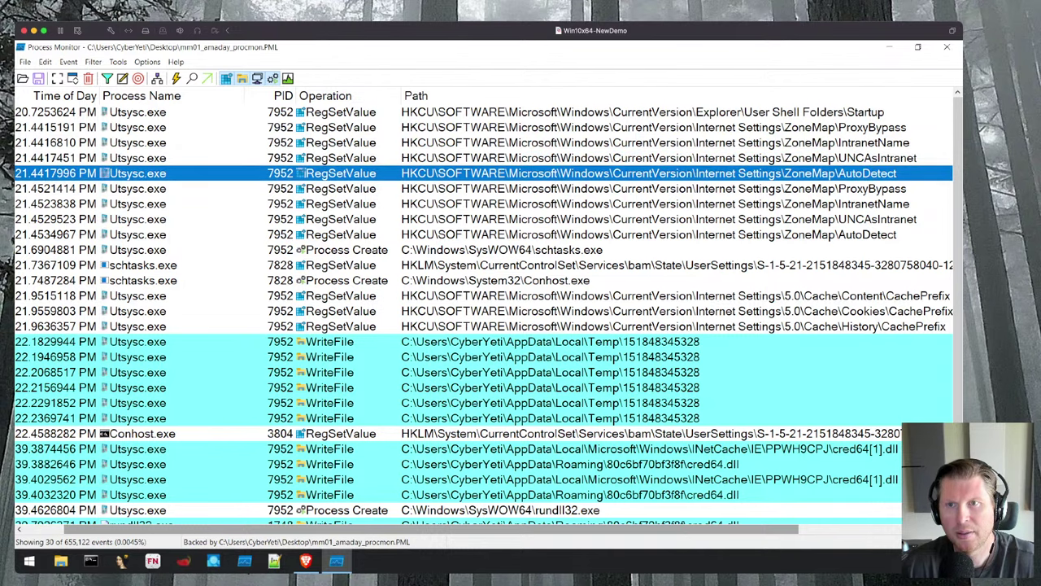
pyautogui.press('Up')
pyautogui.press('Up')
pyautogui.press('Up')
pyautogui.press('Down')
pyautogui.press('Down')
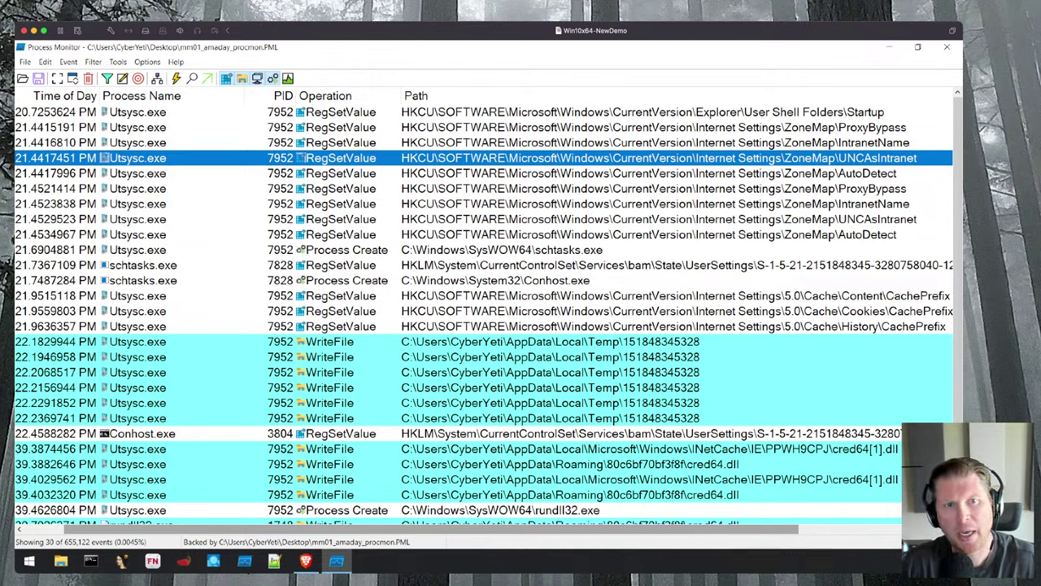
pyautogui.press('Up')
pyautogui.press('Up')
pyautogui.press('Up')
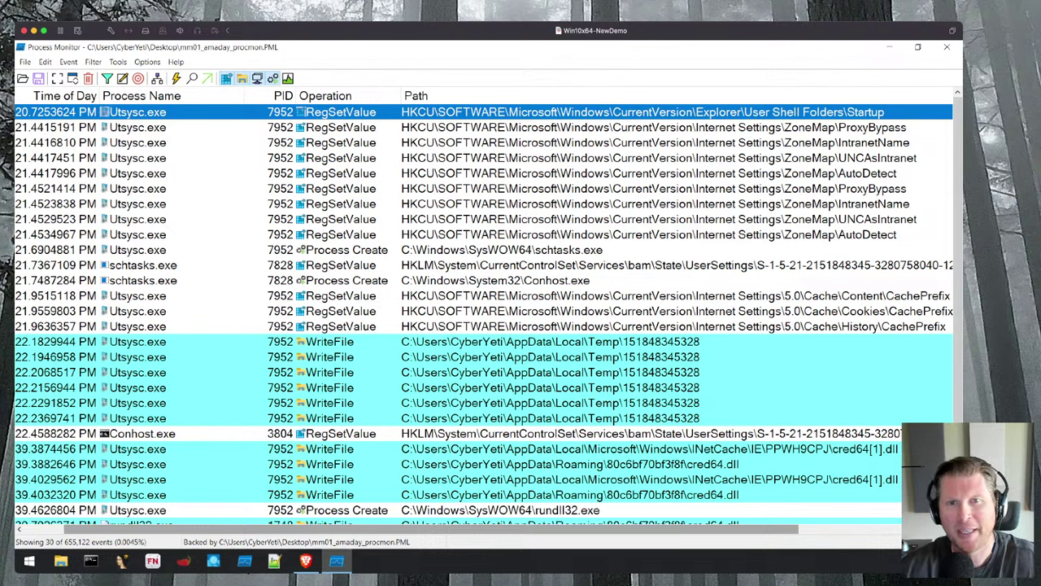
pyautogui.press('Down')
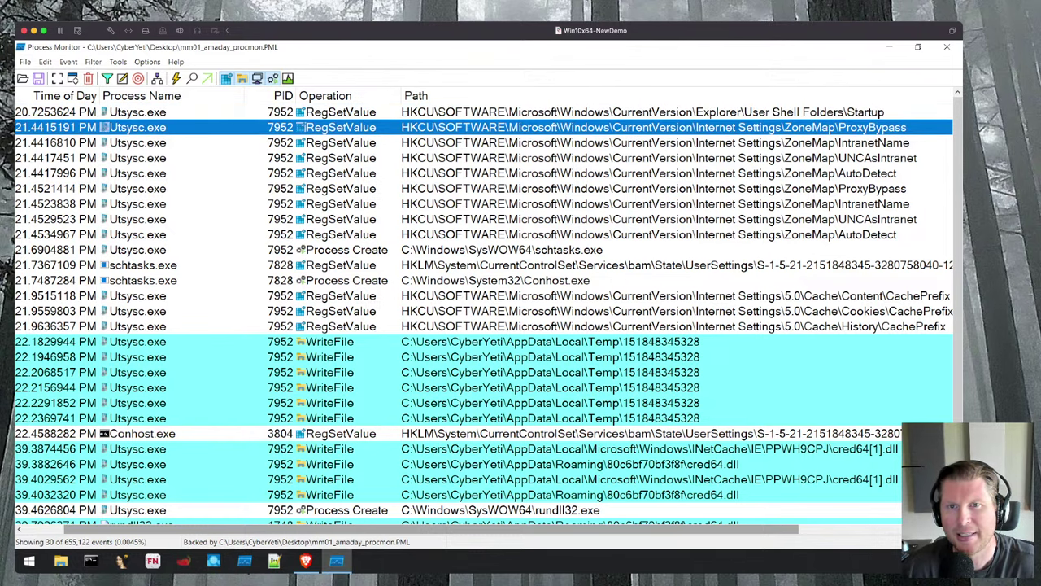
pyautogui.press('Up')
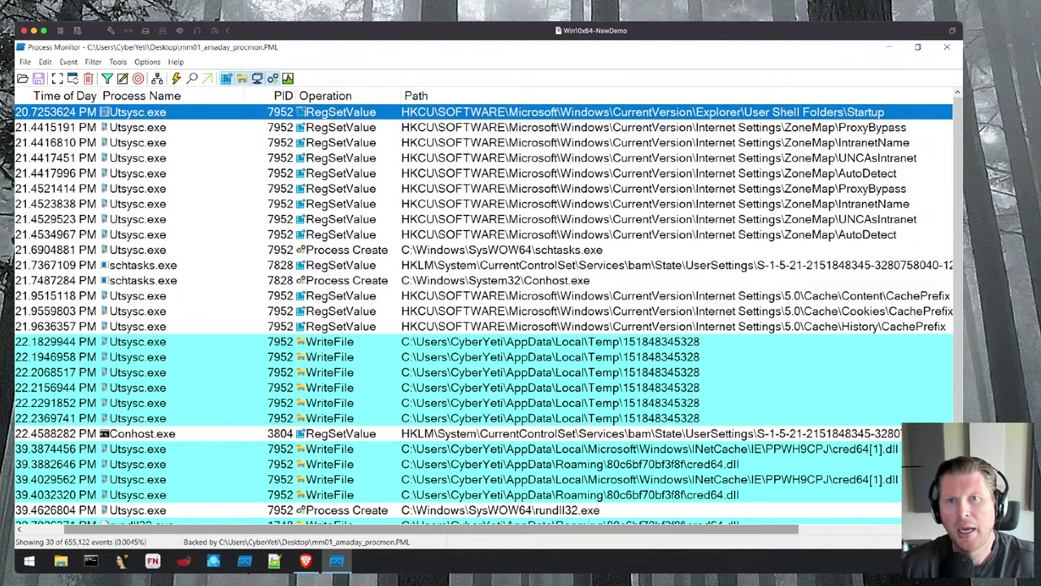
# - Inspect the path and data in the Startup RegSetValue event's properties, mark the magnified data with a red arrow, and close the properties
pyautogui.doubleClick(505, 111)
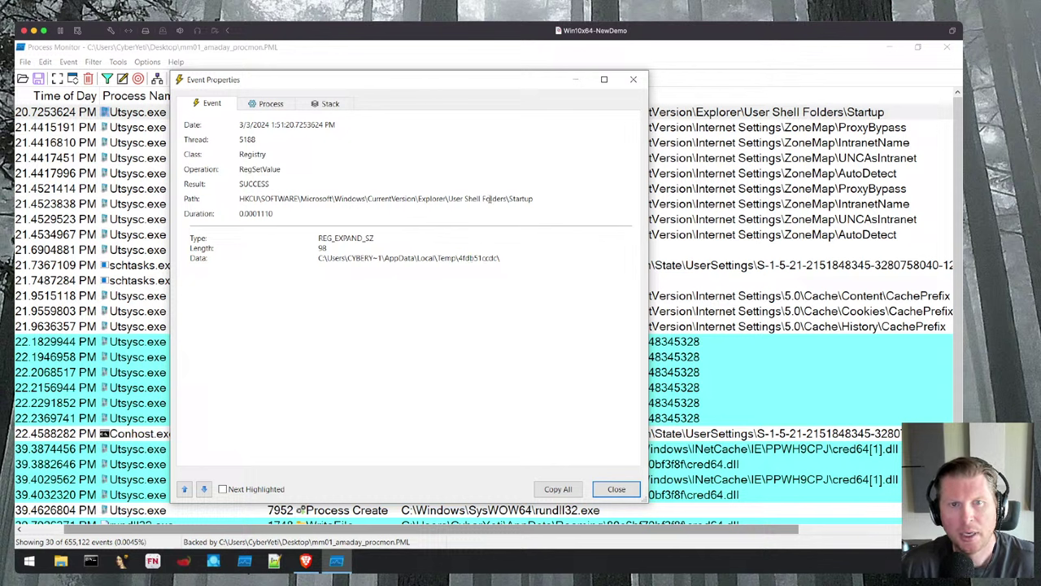
pyautogui.moveTo(537, 198); pyautogui.dragTo(496, 198)
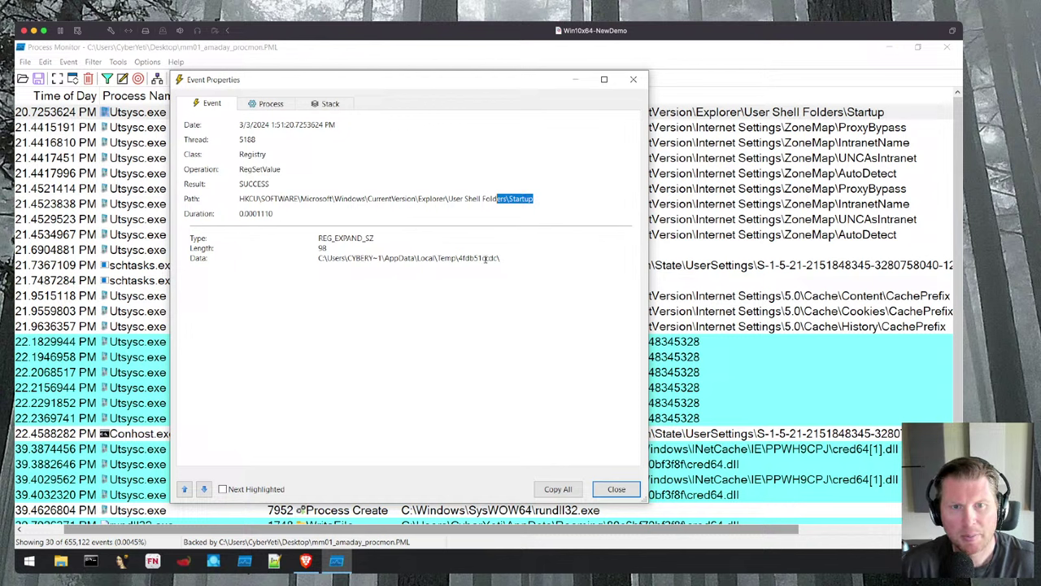
pyautogui.moveTo(499, 258); pyautogui.dragTo(317, 259)
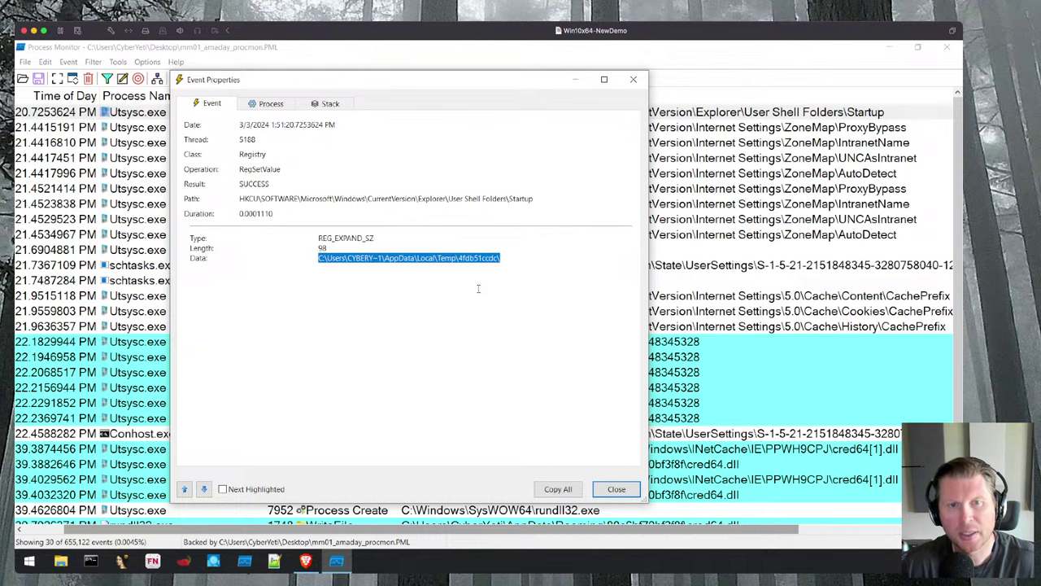
pyautogui.hotkey('ctrl', '1')
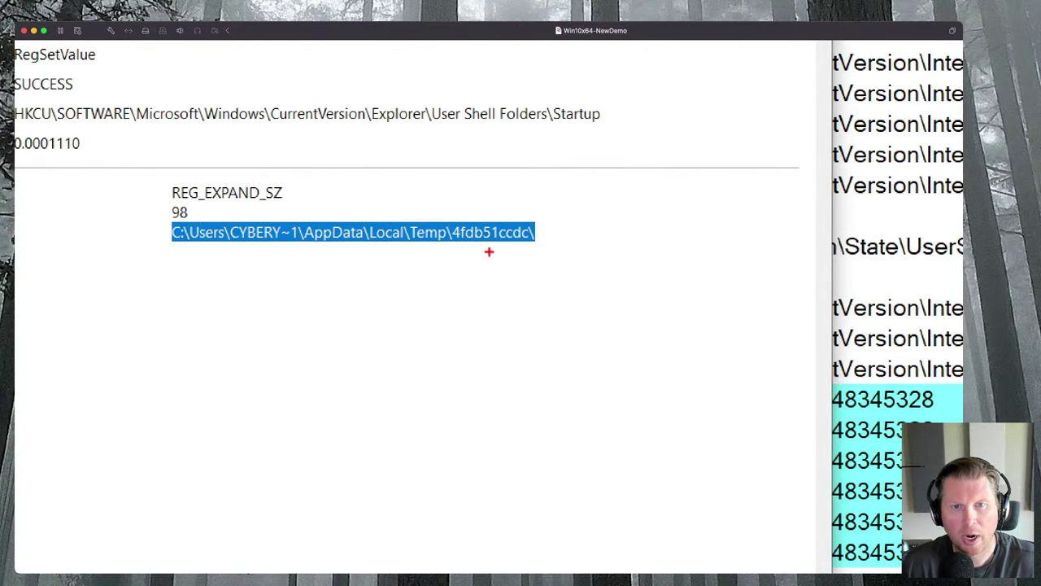
pyautogui.moveTo(491, 251); pyautogui.dragTo(479, 310)
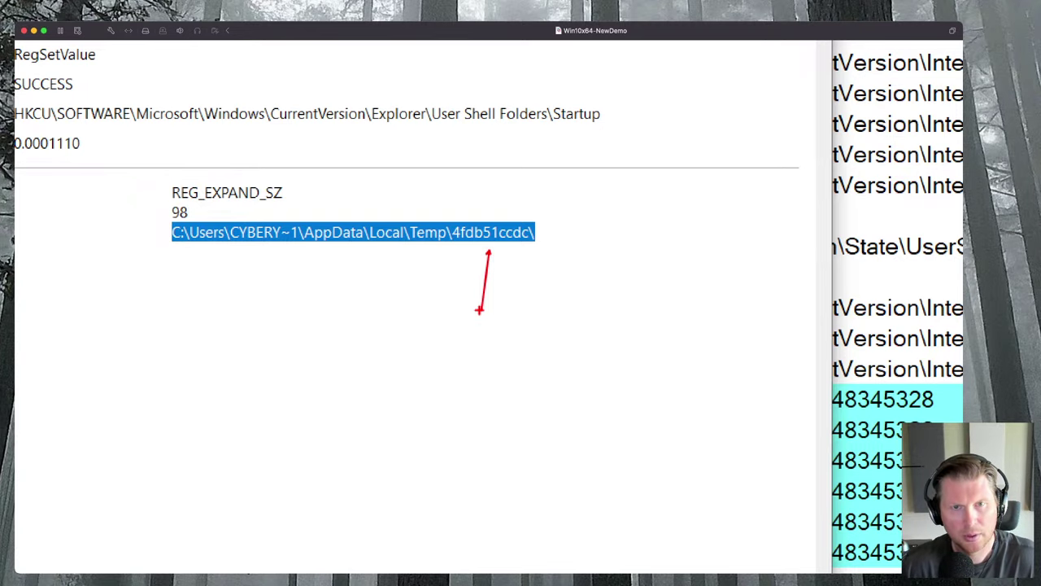
pyautogui.press('Escape')
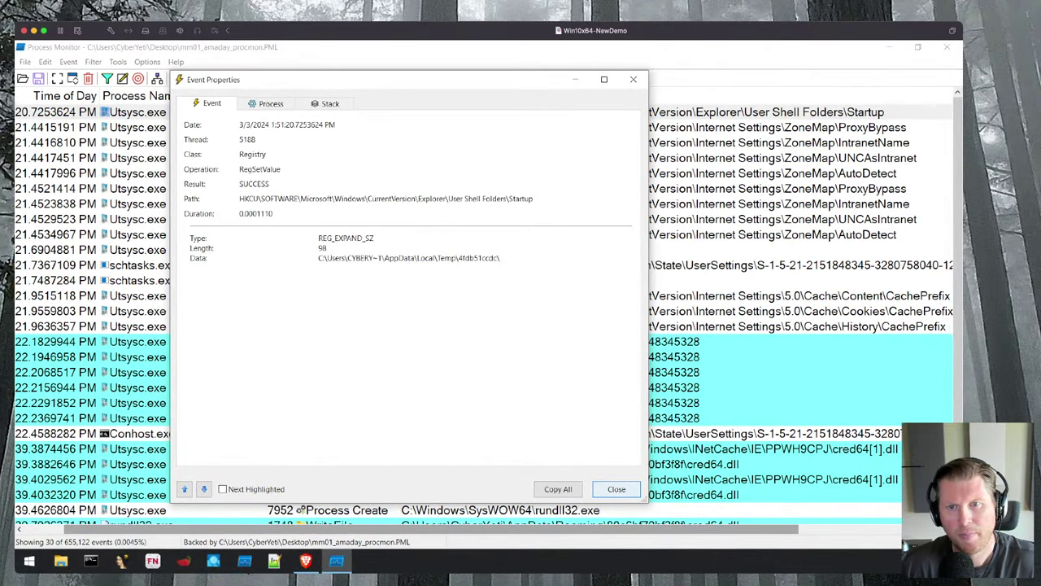
pyautogui.press('Escape')
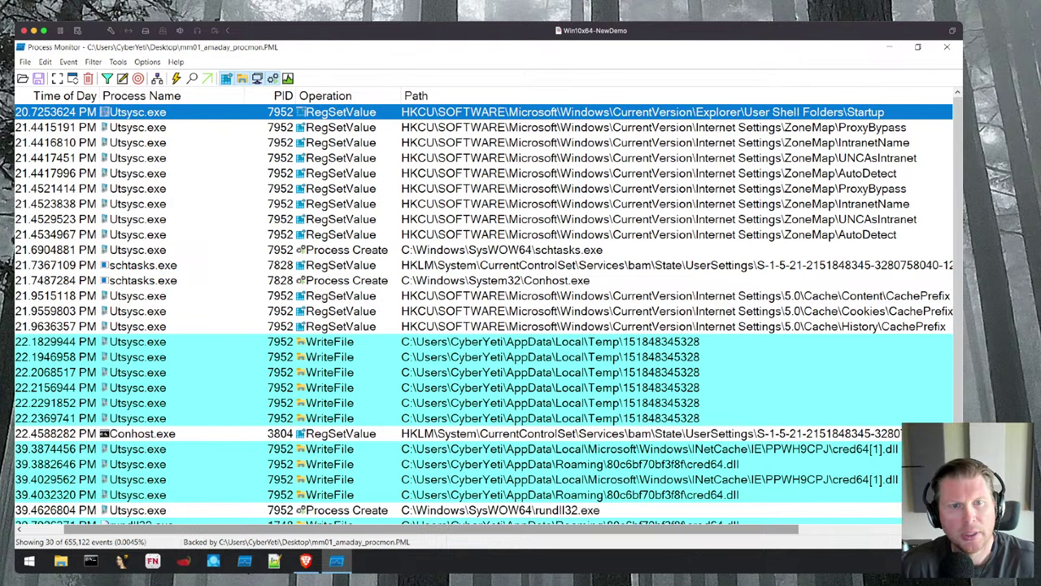
# - Inspect the full command line in the properties of the schtasks.exe Process Create event logged by Utsysc.exe, and close the properties
pyautogui.click(208, 250)
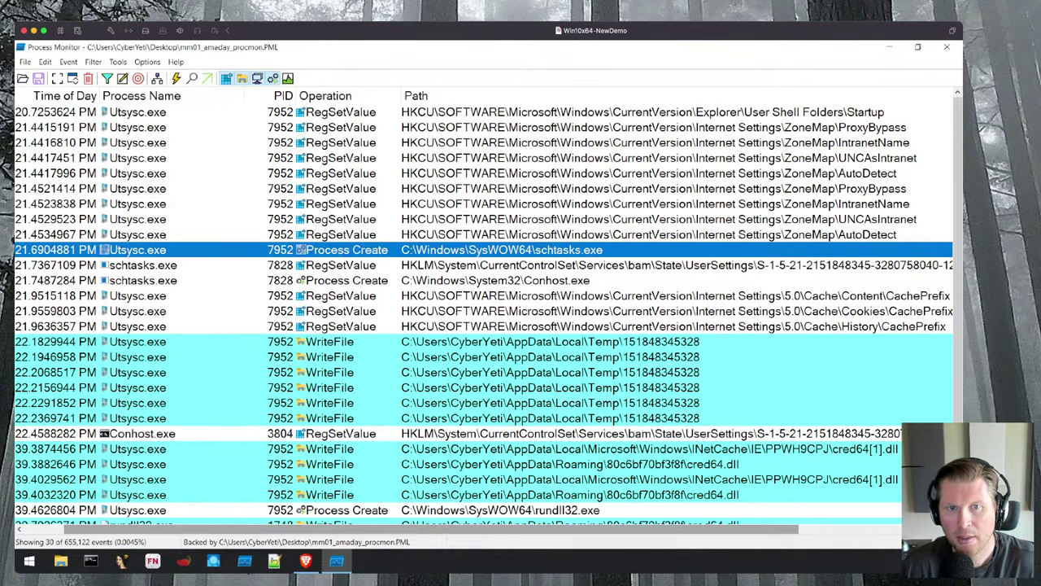
pyautogui.doubleClick(444, 250)
pyautogui.moveTo(471, 249); pyautogui.dragTo(638, 253)
pyautogui.click(597, 250)
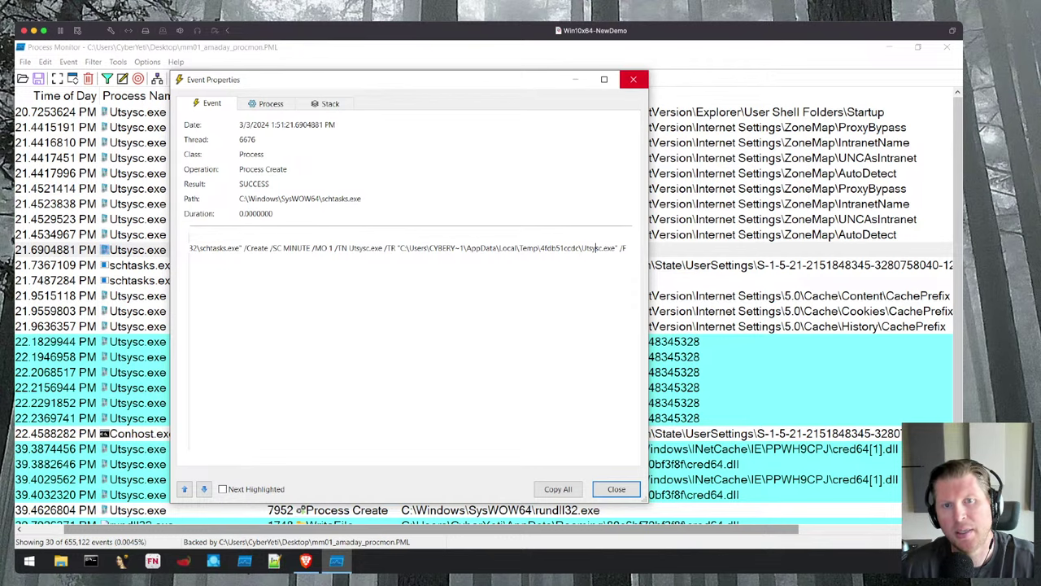
pyautogui.click(633, 79)
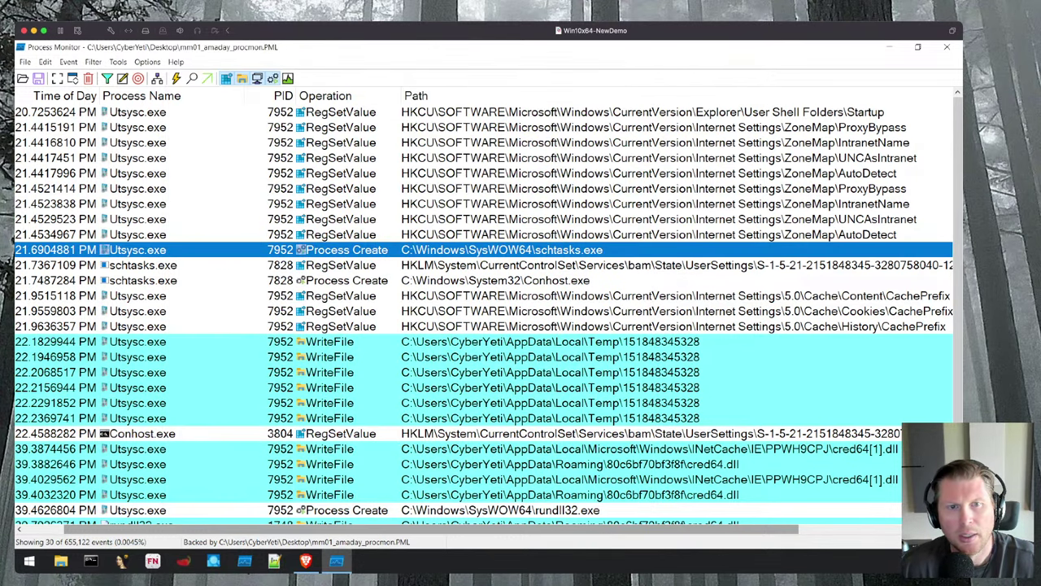
pyautogui.press('Down')
pyautogui.press('Down')
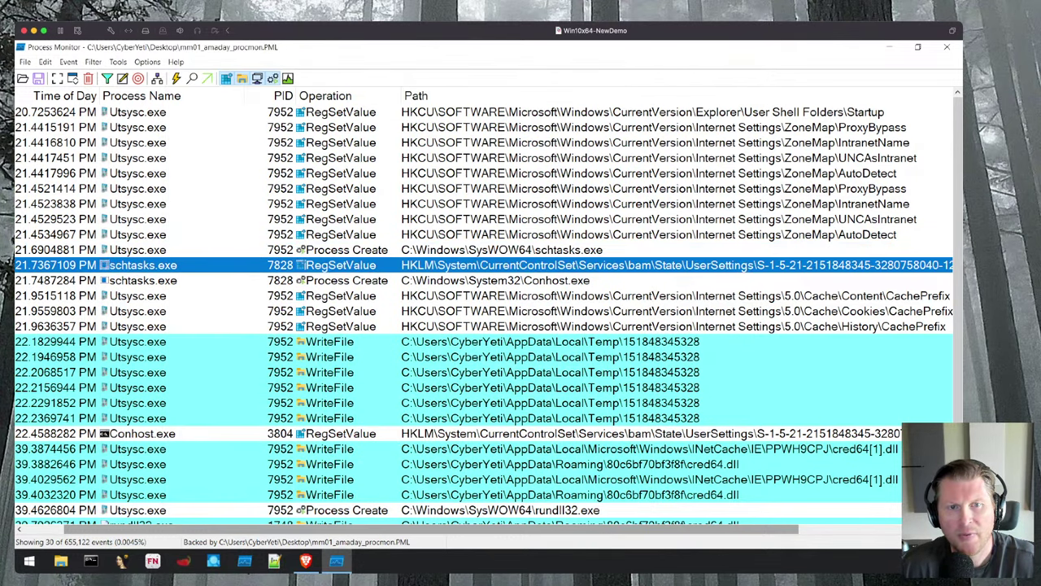
pyautogui.press('Down')
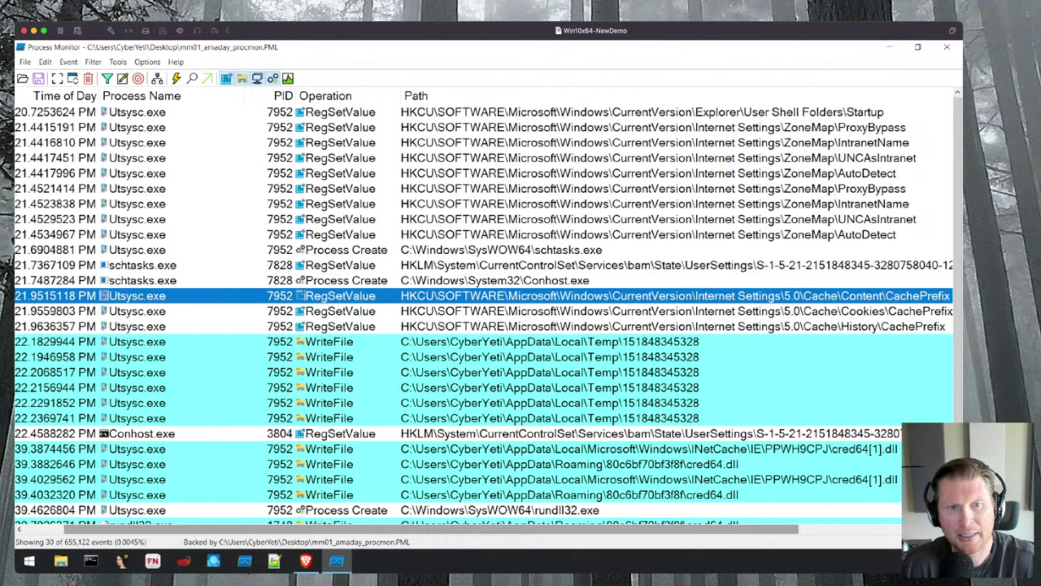
pyautogui.hscroll(3, 483, 311)
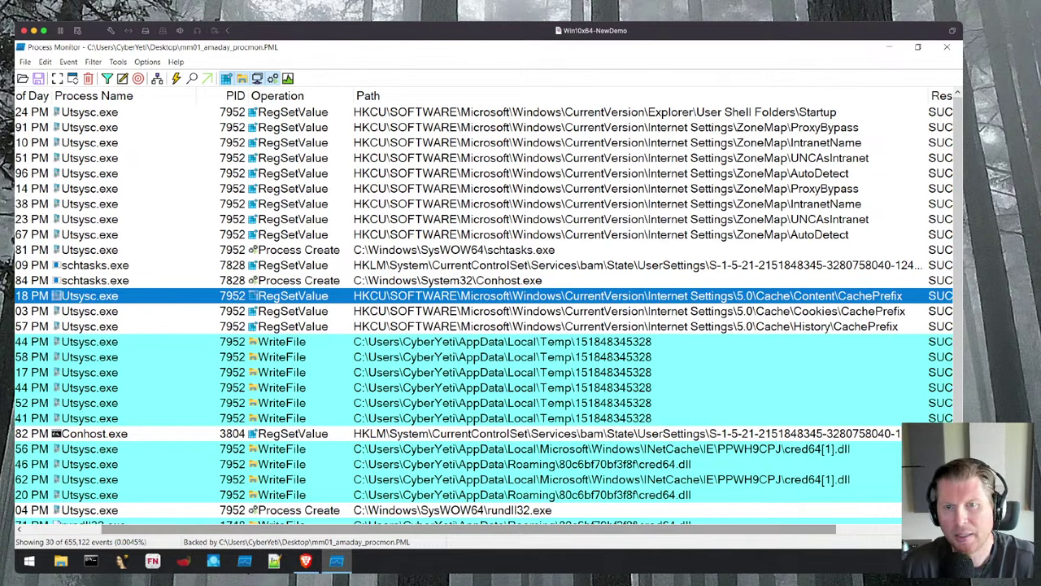
pyautogui.press('Down')
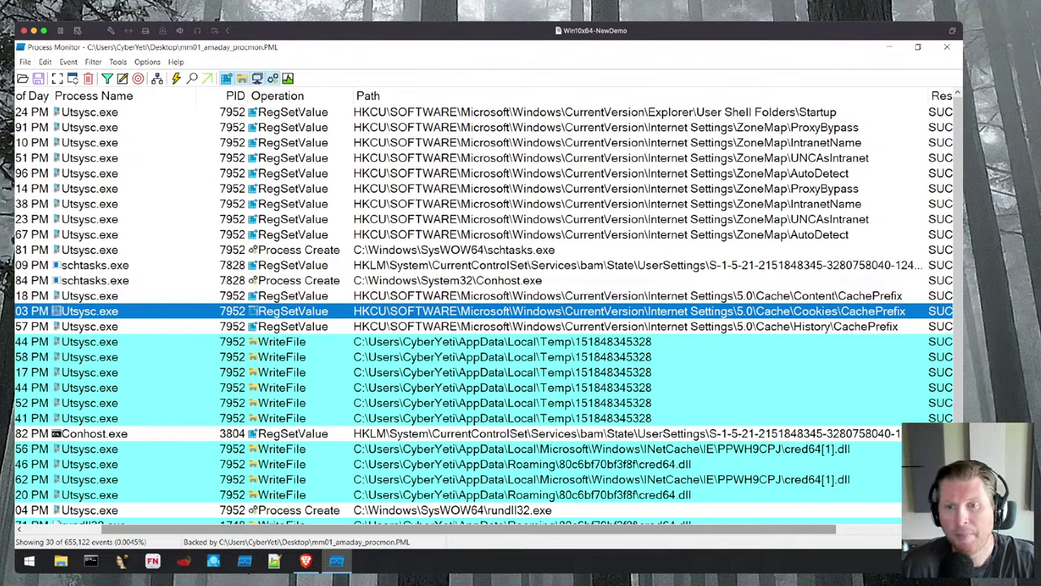
pyautogui.press('Down')
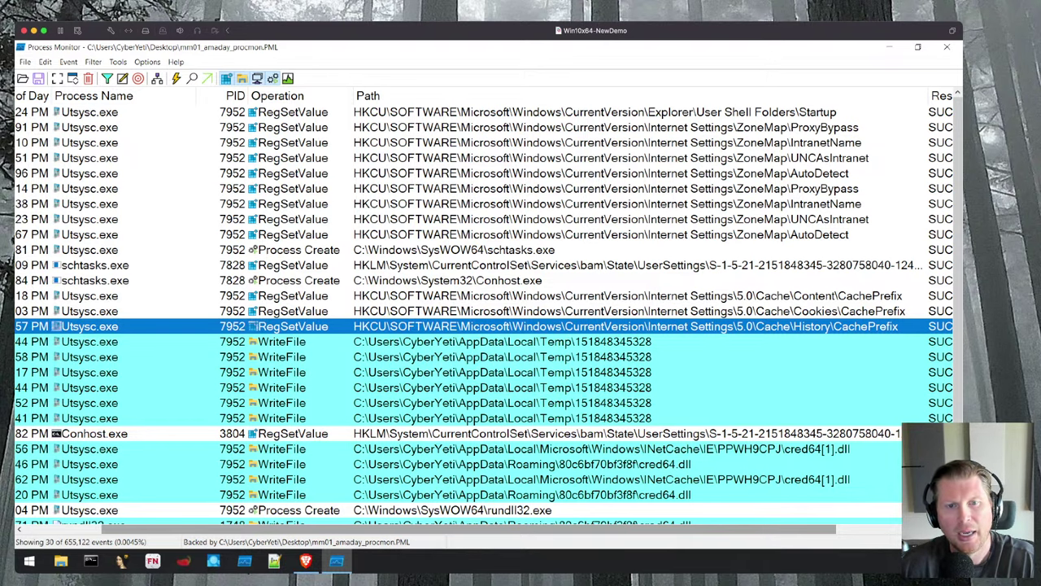
pyautogui.click(502, 341)
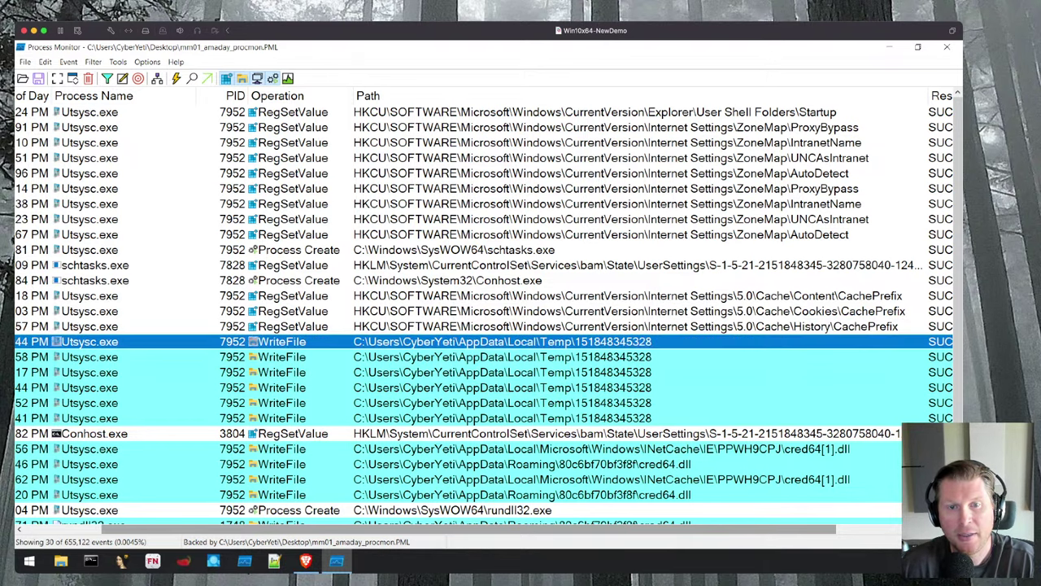
pyautogui.scroll(-1, 484, 309)
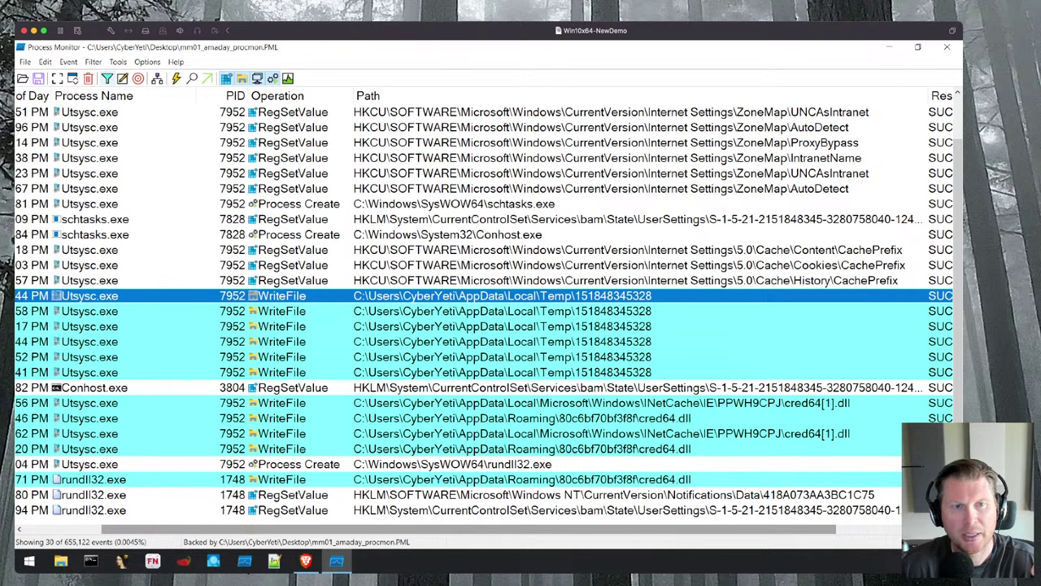
# - Add and apply a filter rule that includes events whose Operation is SetDispositionInformationEx
pyautogui.click(106, 78)
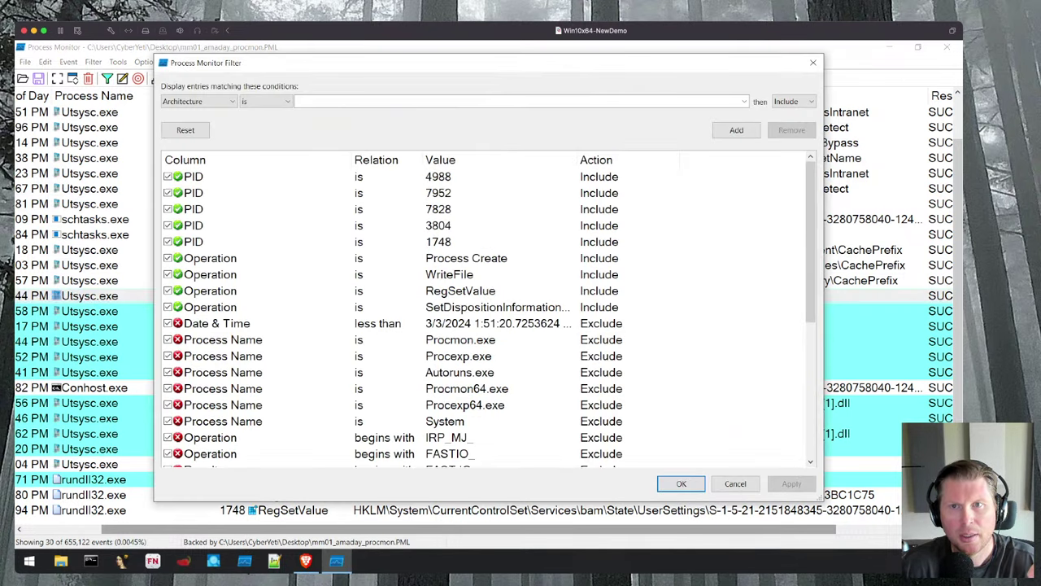
pyautogui.click(198, 101)
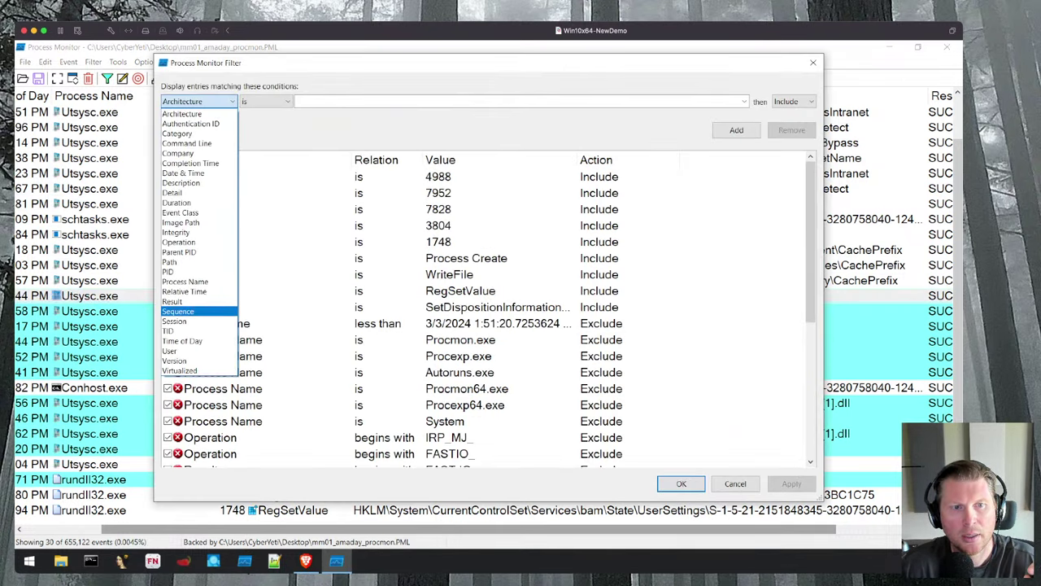
pyautogui.click(179, 242)
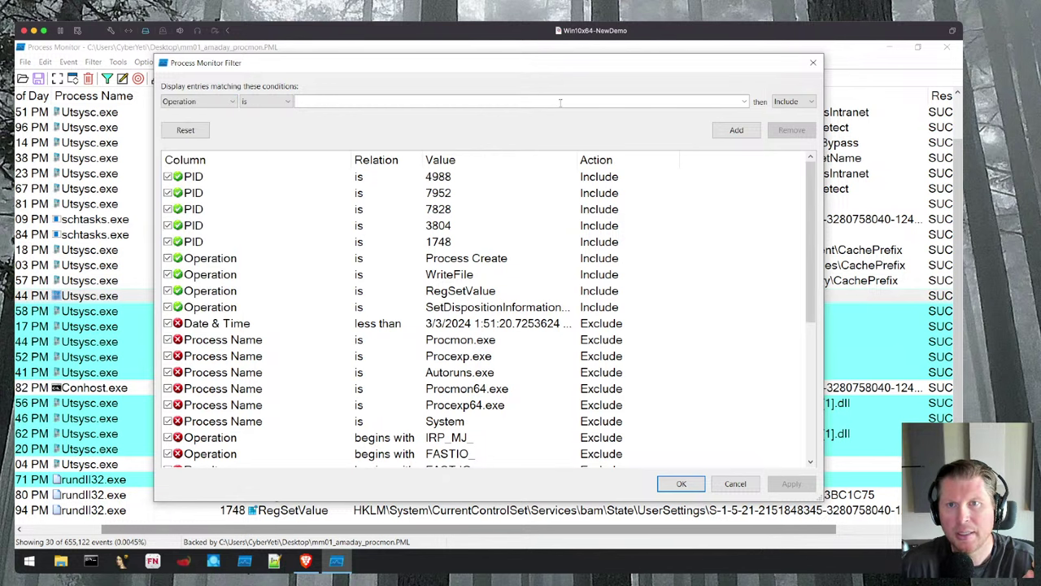
pyautogui.click(743, 101)
pyautogui.click(743, 101)
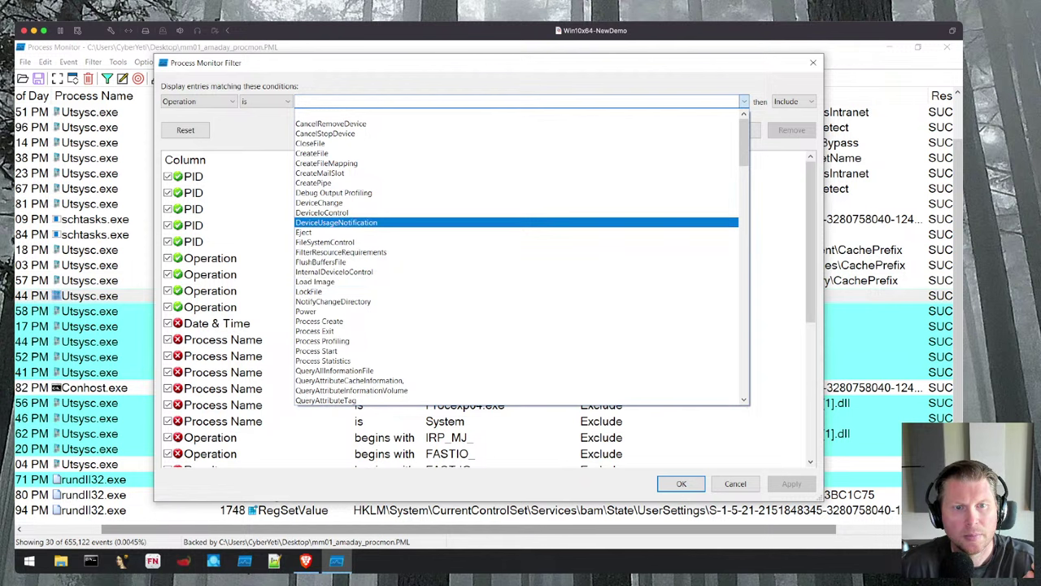
pyautogui.scroll(-15, 516, 256)
pyautogui.scroll(-8, 517, 269)
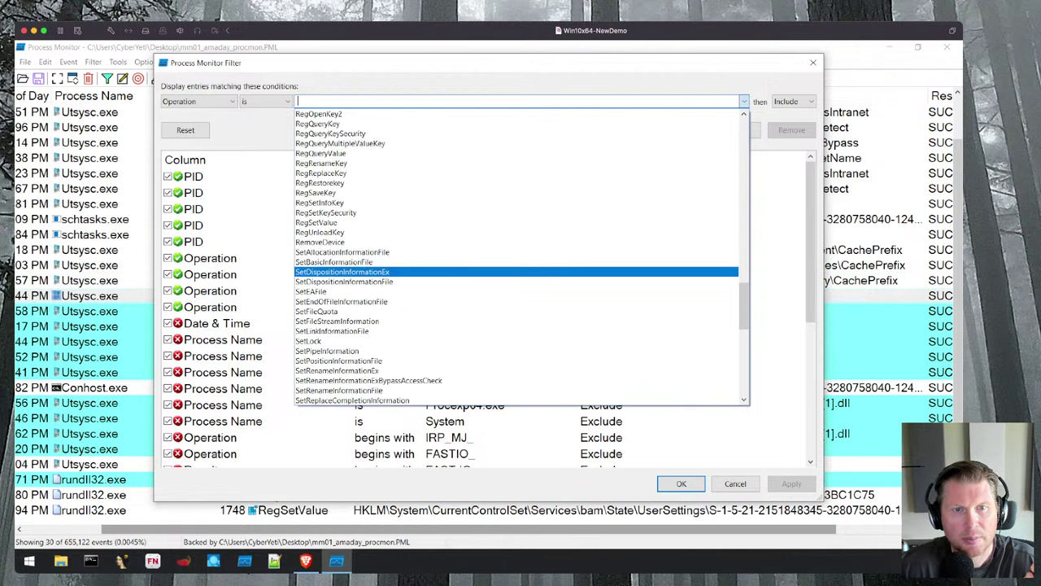
pyautogui.click(343, 272)
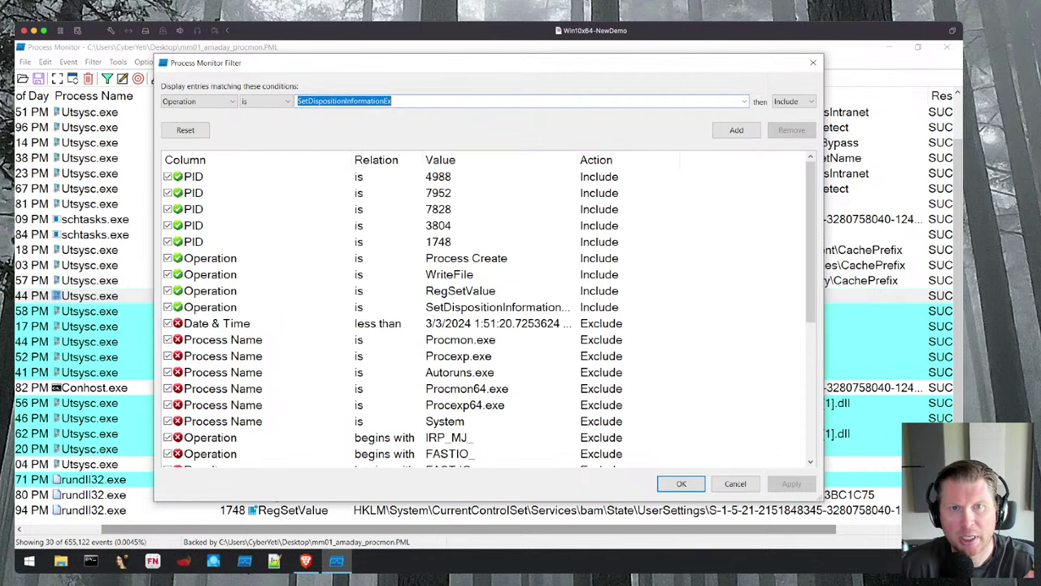
pyautogui.click(735, 130)
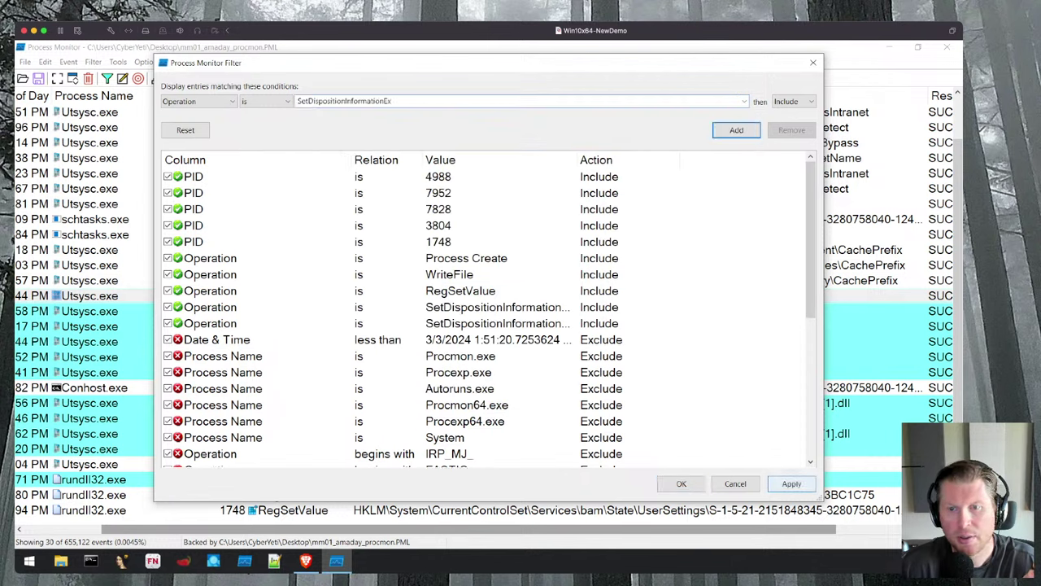
pyautogui.click(791, 483)
pyautogui.click(680, 484)
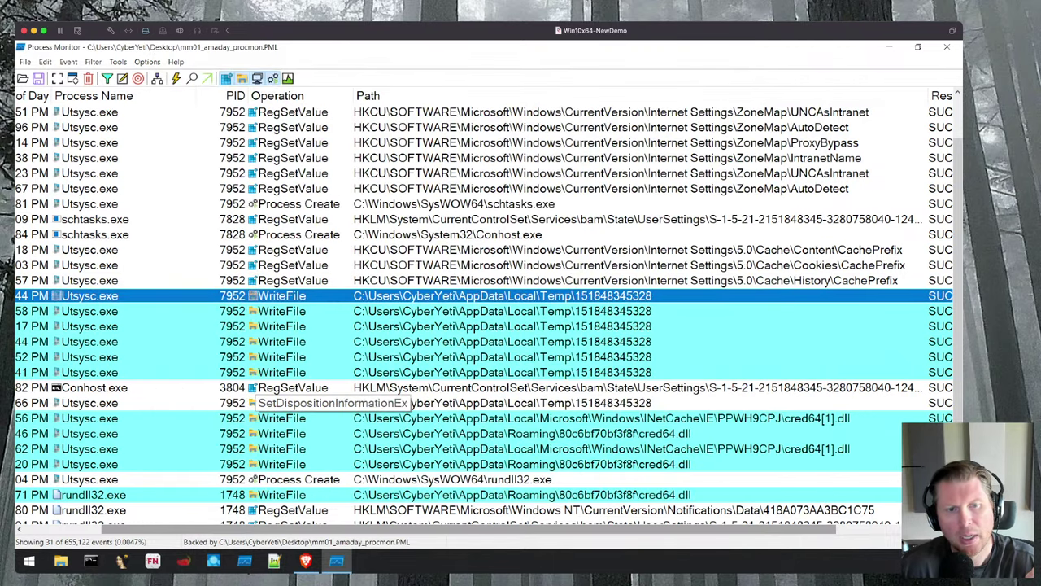
pyautogui.click(281, 402)
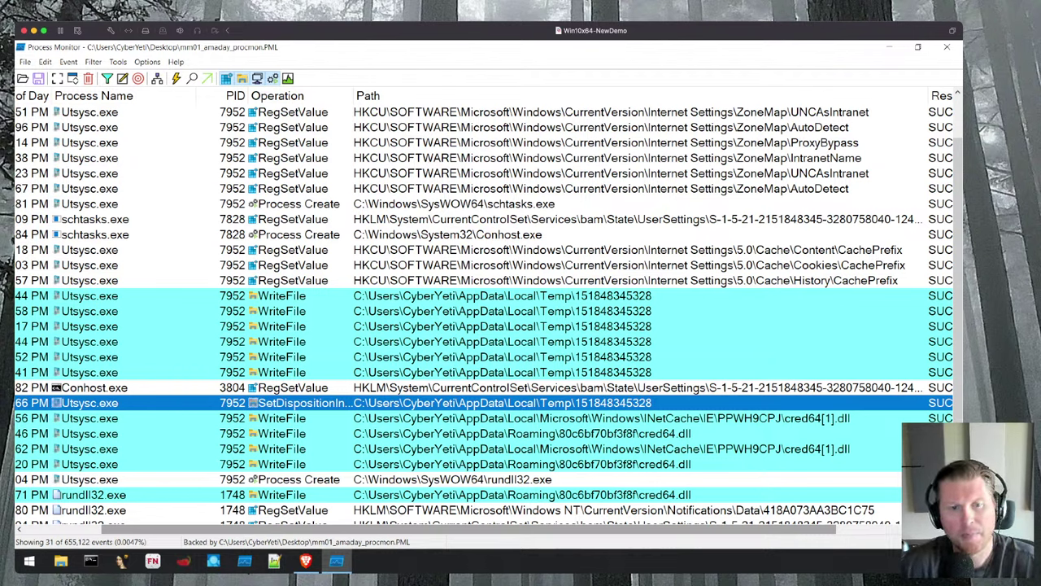
pyautogui.click(502, 295)
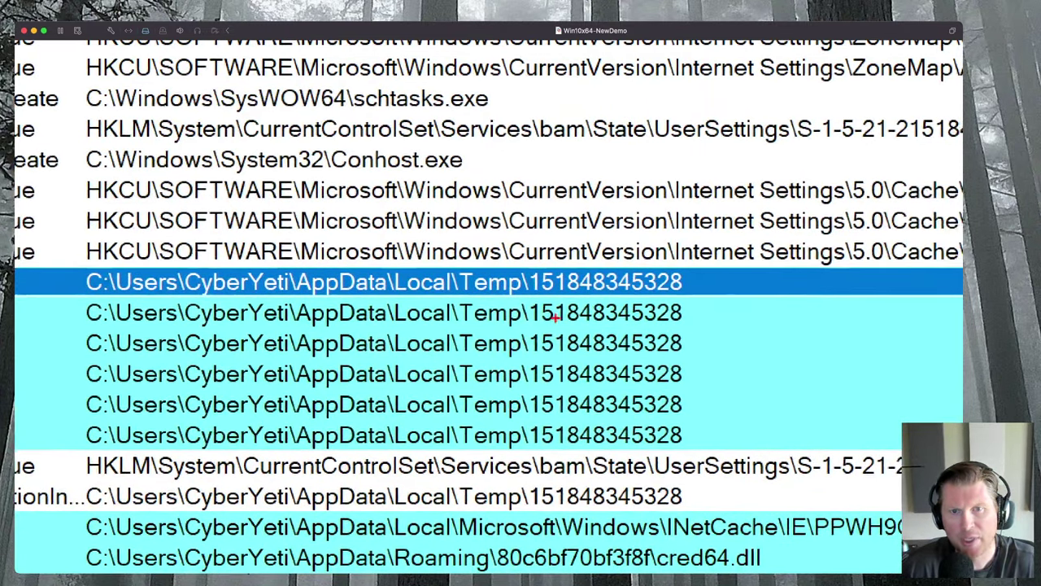
pyautogui.moveTo(481, 329); pyautogui.dragTo(460, 376)
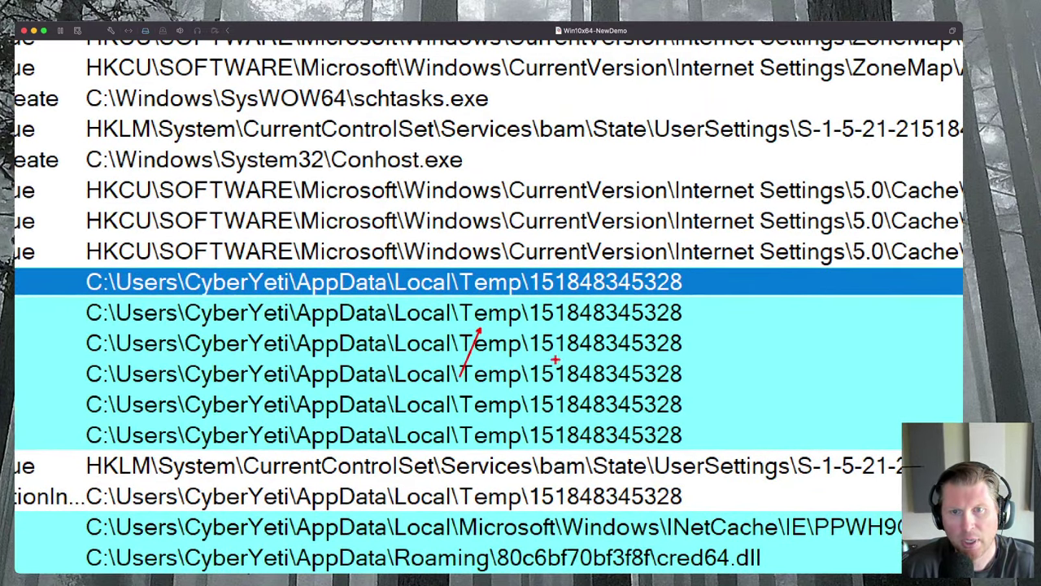
pyautogui.moveTo(695, 311); pyautogui.dragTo(765, 310)
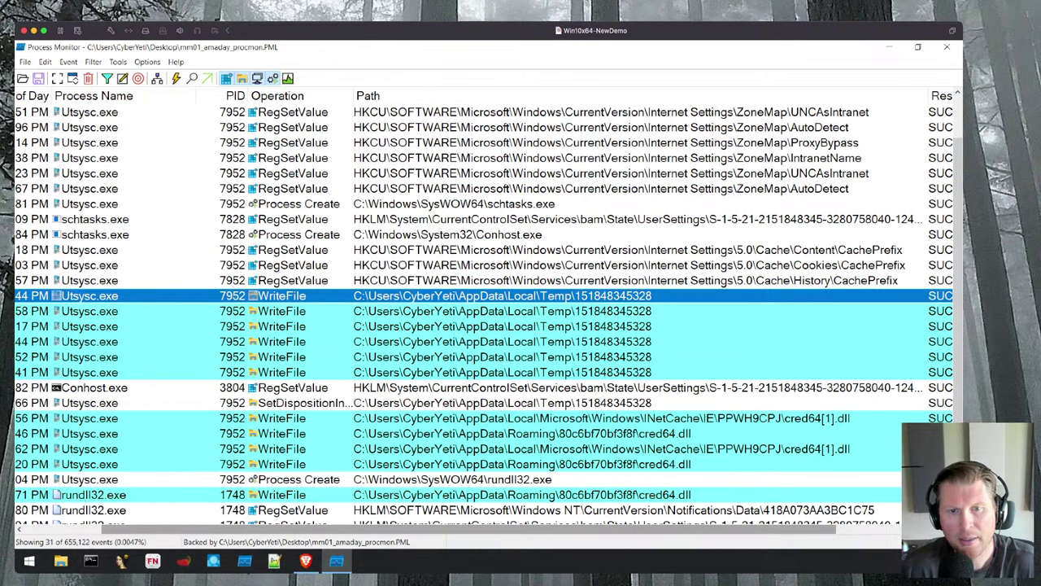
# - Inspect the flags in the SetDispositionInformationEx event's properties, mark the magnified FILE_DISPOSITION_DELETE flag with a red arrow, and close the properties
pyautogui.click(502, 403)
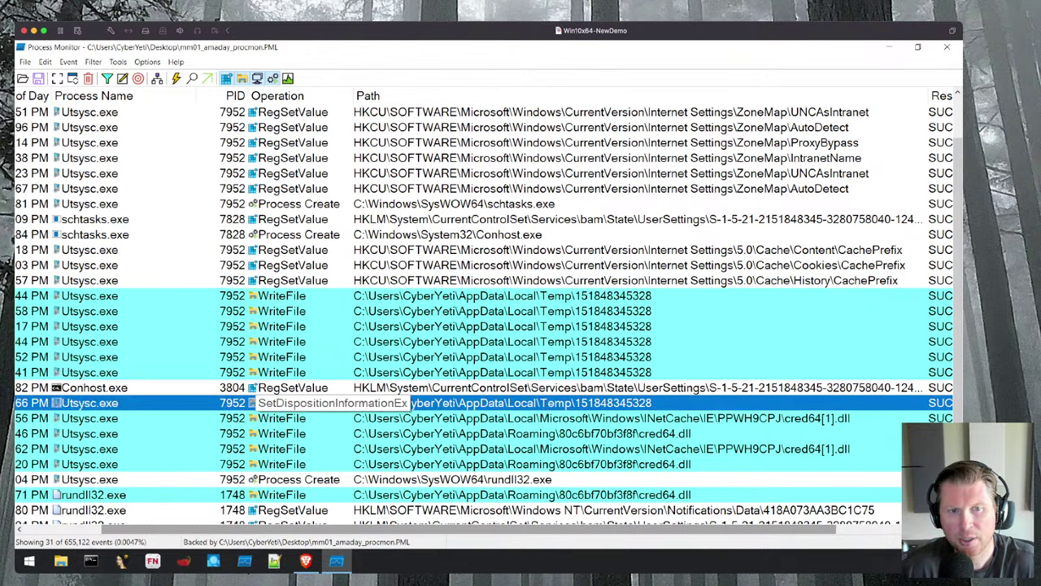
pyautogui.doubleClick(414, 402)
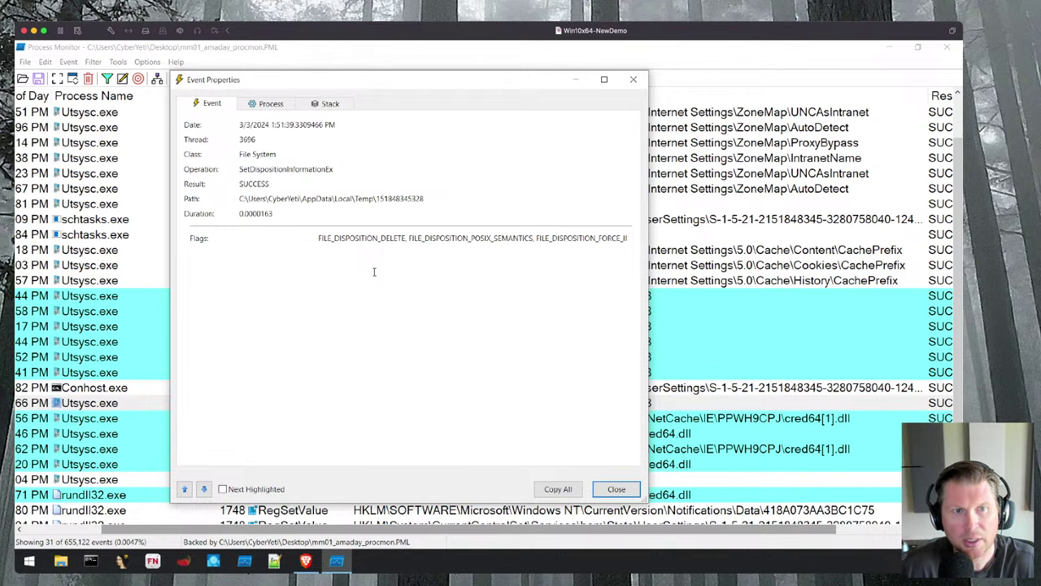
pyautogui.hotkey('ctrl', '1')
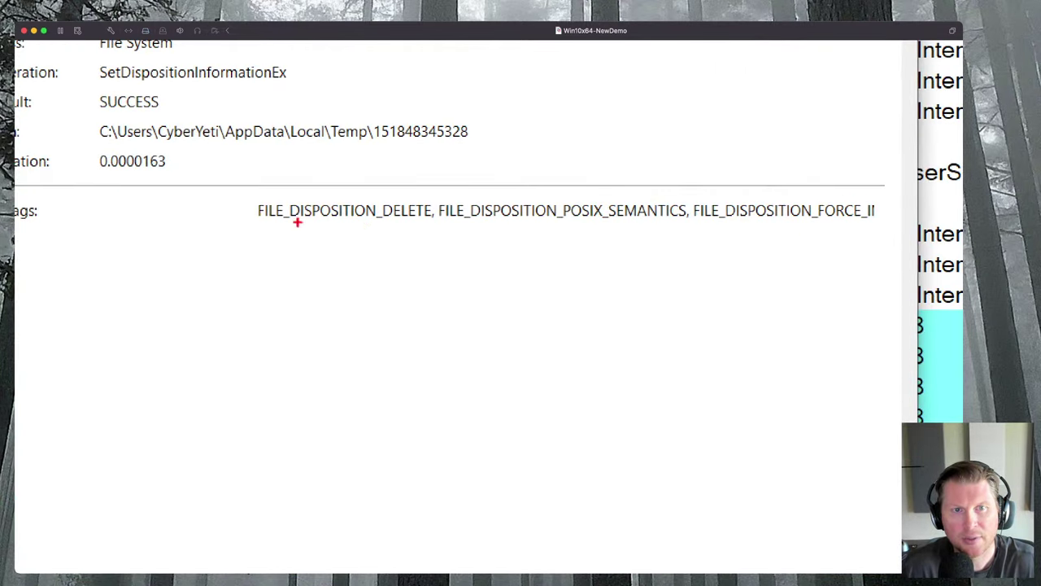
pyautogui.moveTo(379, 230); pyautogui.dragTo(358, 301)
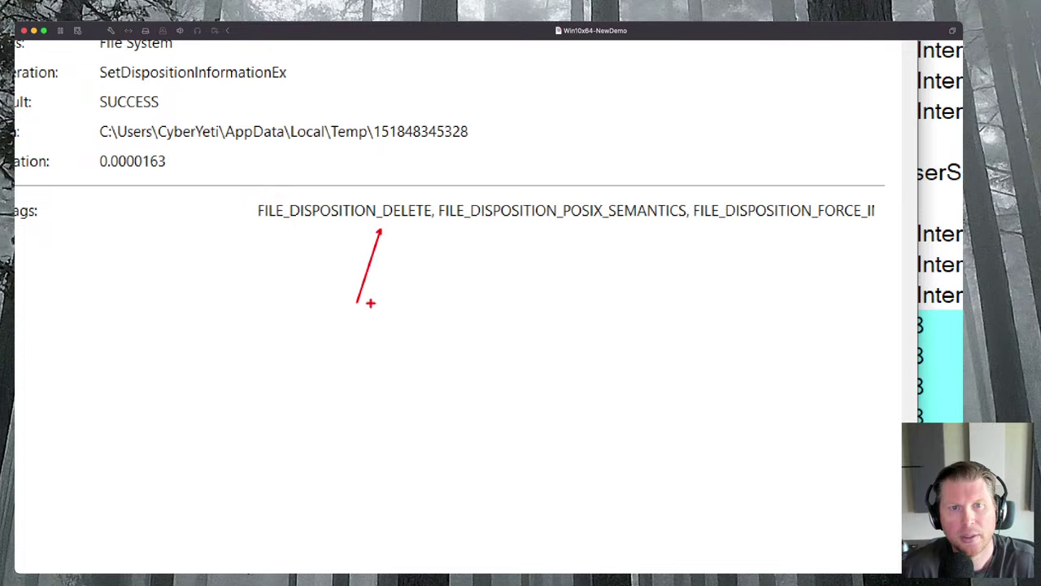
pyautogui.press('Escape')
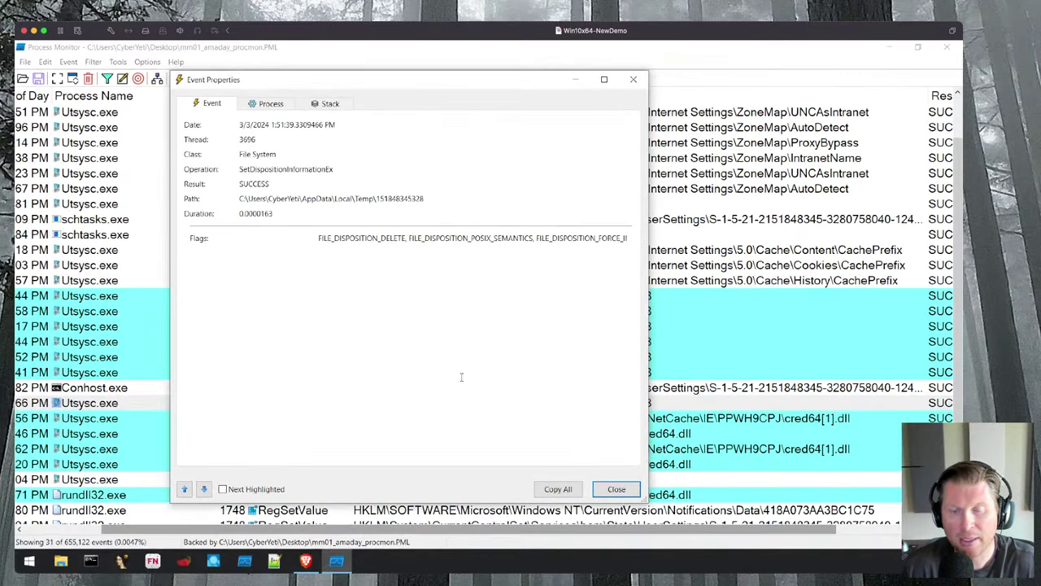
pyautogui.press('Escape')
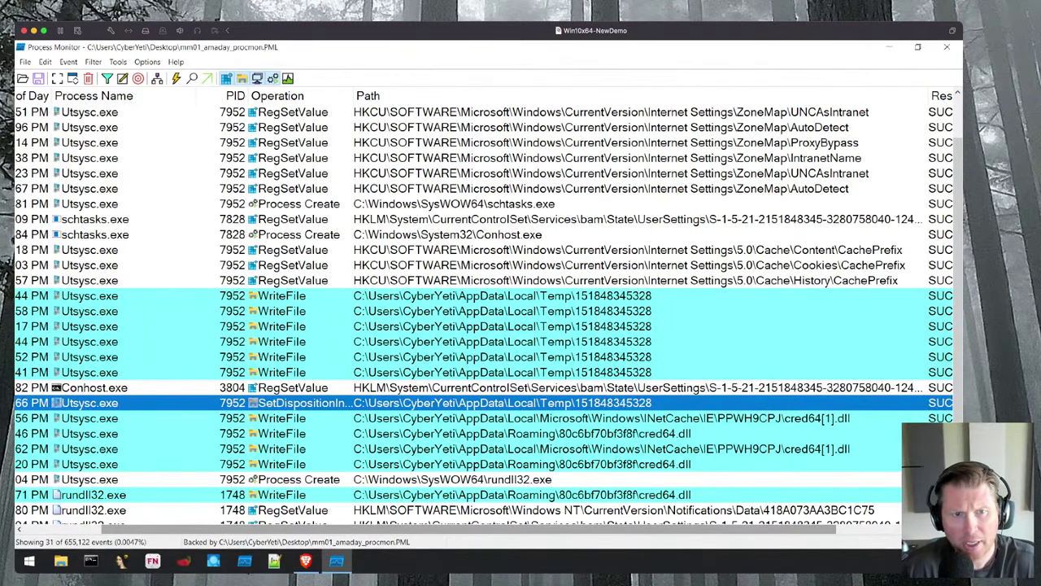
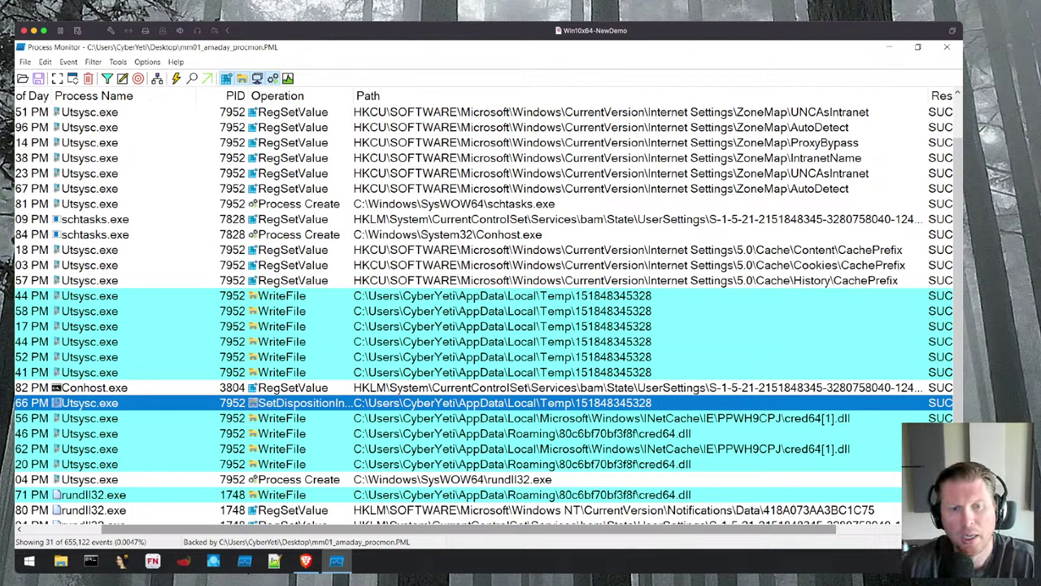
# - Examine the rundll32.exe Process Create event and the preceding Utsysc.exe WriteFile events for cred64[1].dll in INetCache and cred64.dll in Roaming
pyautogui.scroll(-1, 488, 317)
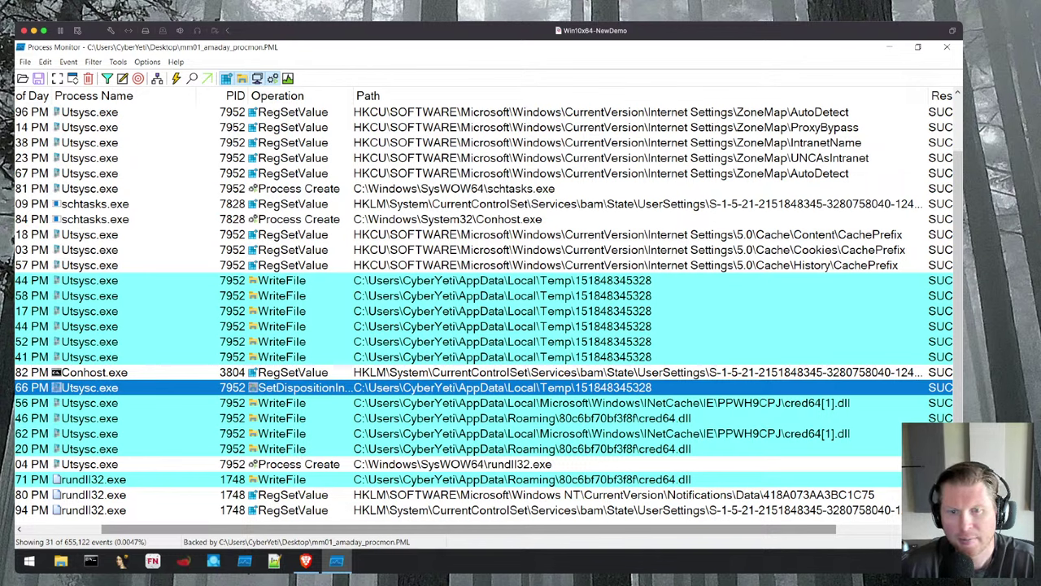
pyautogui.click(453, 463)
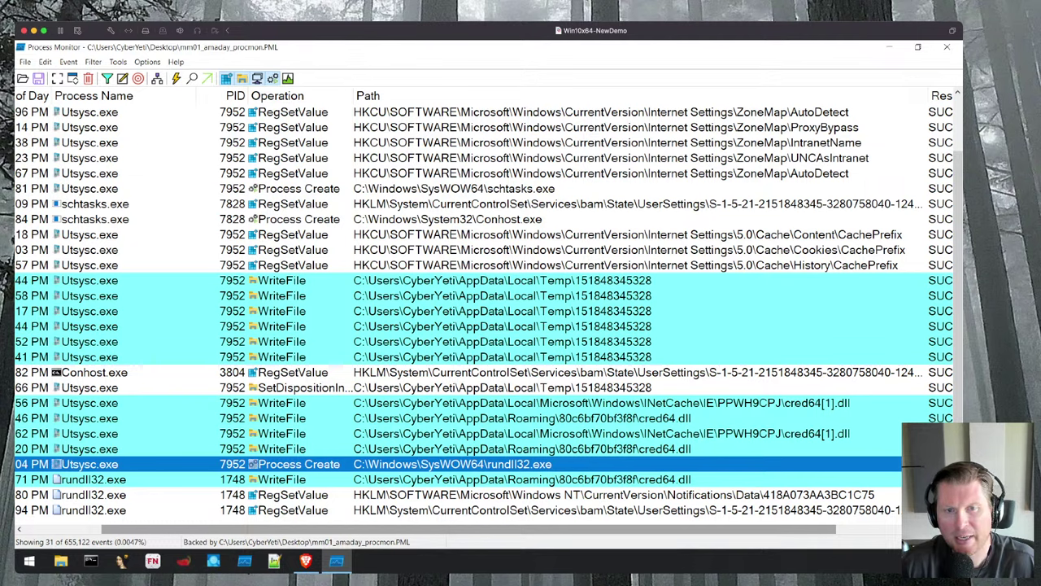
pyautogui.click(452, 403)
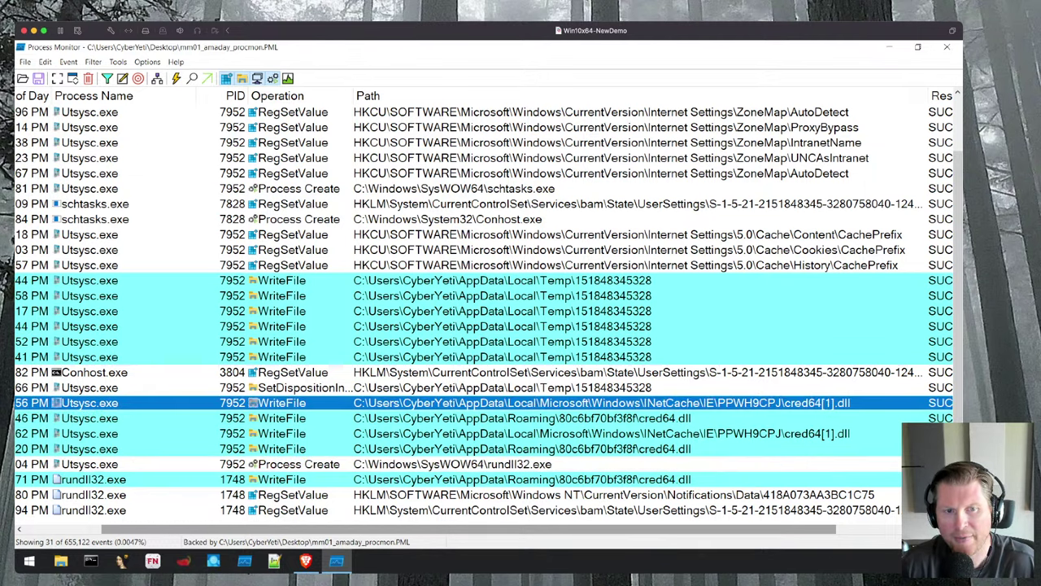
pyautogui.press('Down')
pyautogui.press('Down')
pyautogui.press('Down')
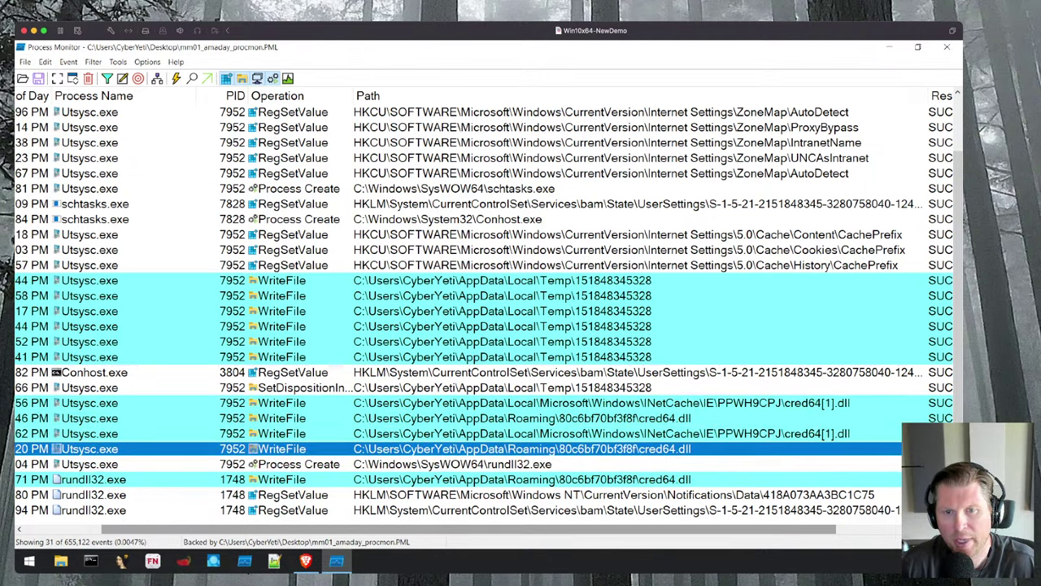
pyautogui.click(452, 403)
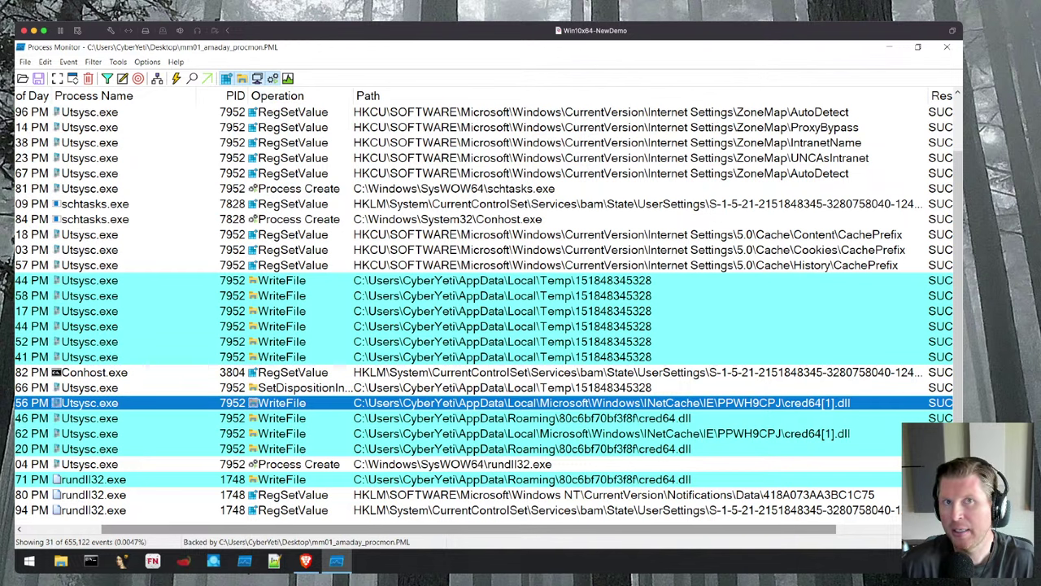
pyautogui.press('Down')
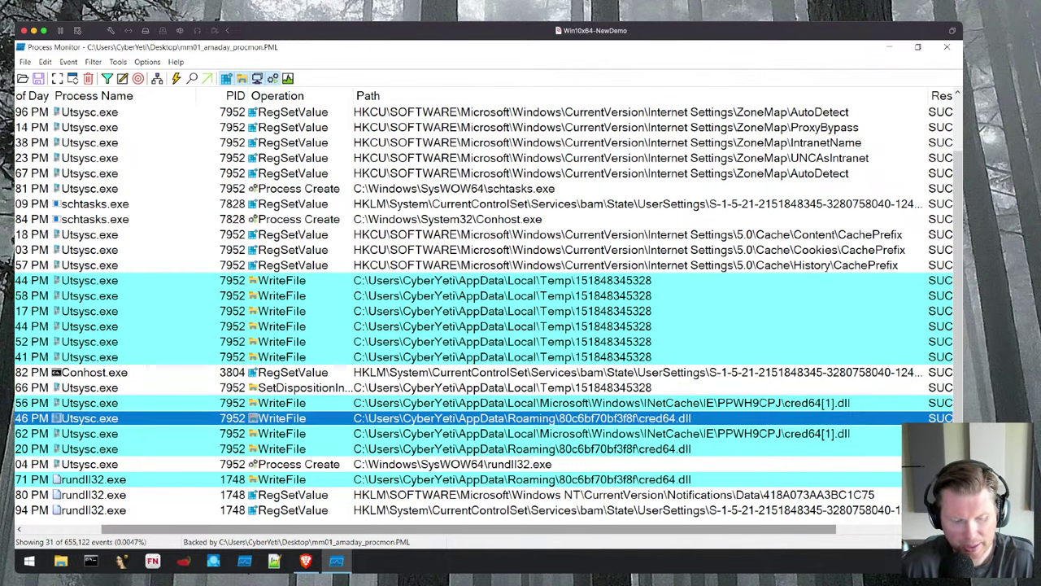
# - Magnify the two Utsysc.exe WriteFile paths in Roaming and link their matching 80c6bf70bf3f8f folders and cred64.dll file names with red arrows
pyautogui.hotkey('ctrl', '1')
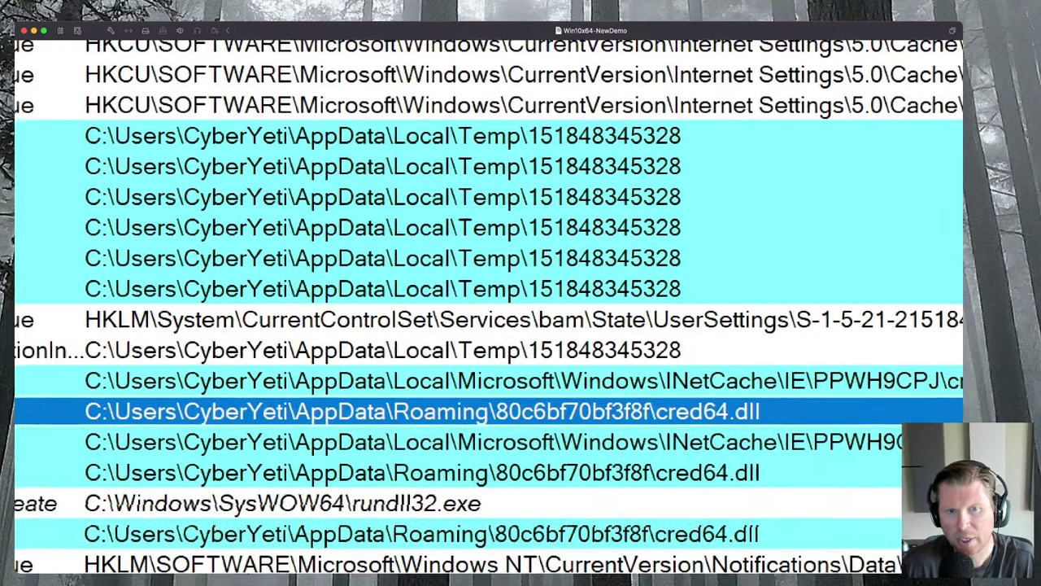
pyautogui.click(564, 442)
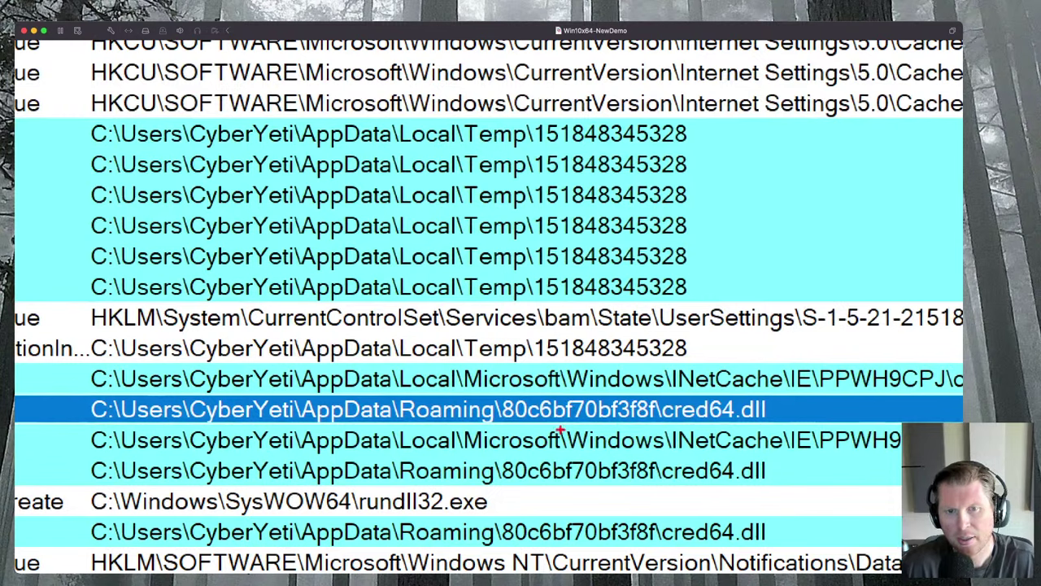
pyautogui.moveTo(713, 427); pyautogui.dragTo(716, 469)
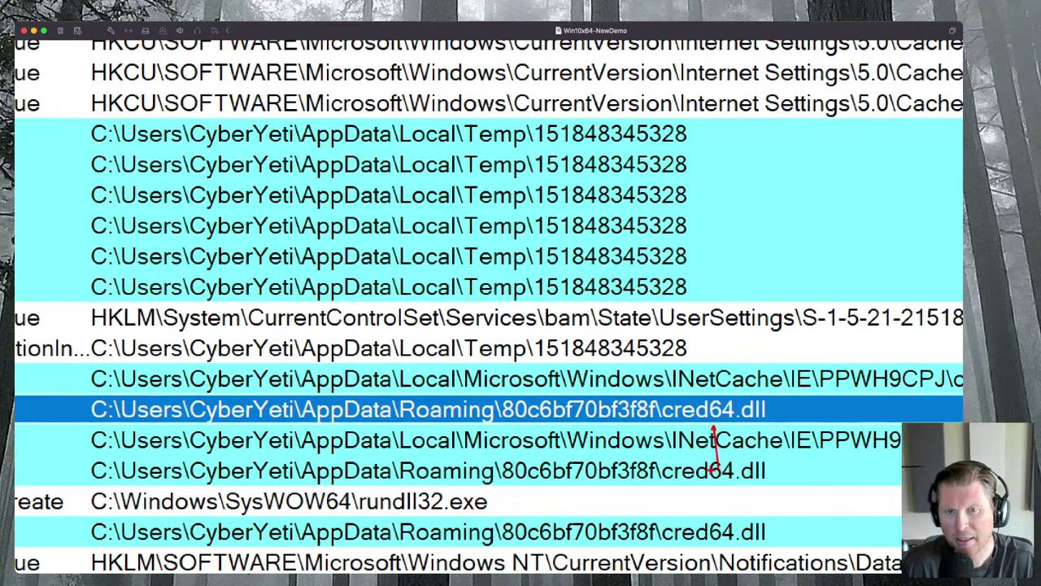
pyautogui.moveTo(567, 424); pyautogui.dragTo(551, 473)
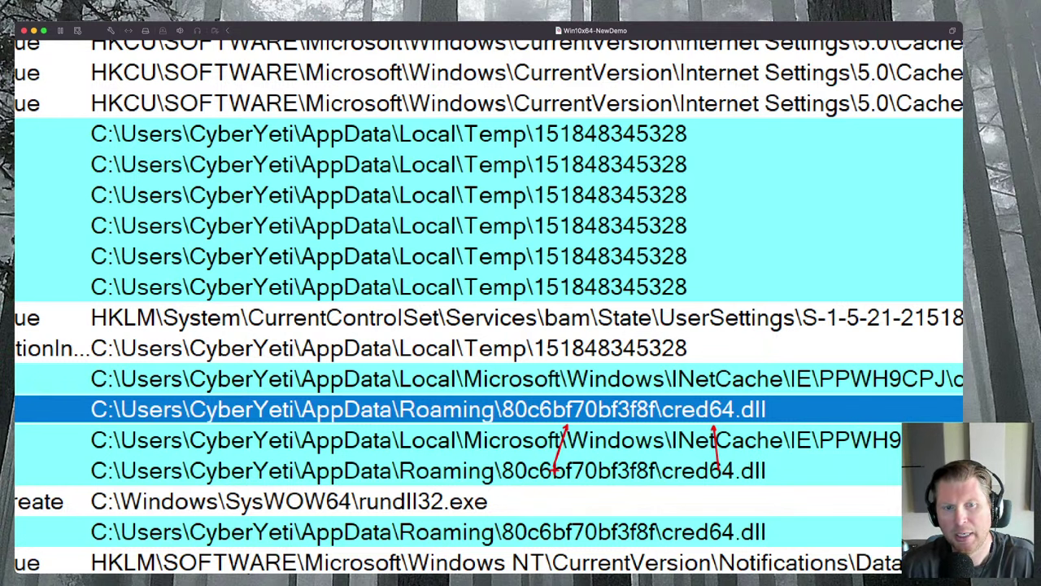
pyautogui.press('Escape')
# - Inspect the rundll32.exe Process Create event's command line, highlighting the Main export, cred64.dll and the 80c6bf70bf3f8f folder, and close the properties
pyautogui.click(453, 464)
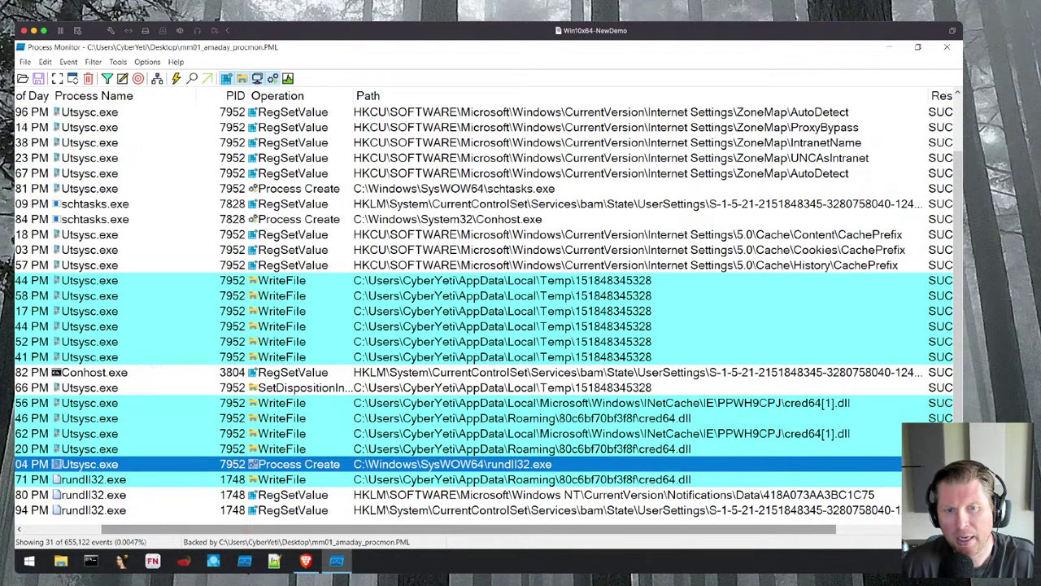
pyautogui.doubleClick(452, 464)
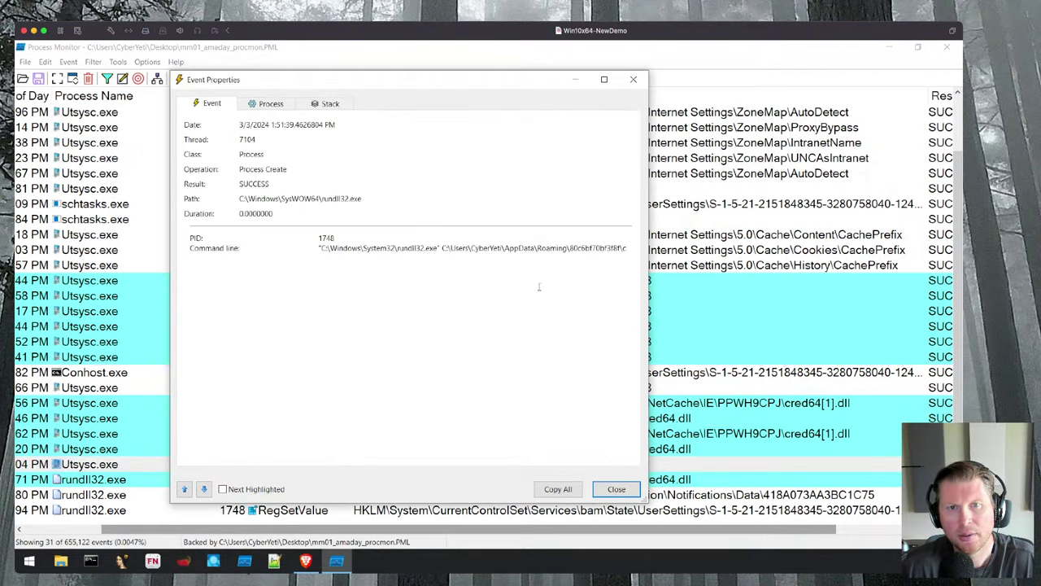
pyautogui.moveTo(443, 248); pyautogui.dragTo(636, 252)
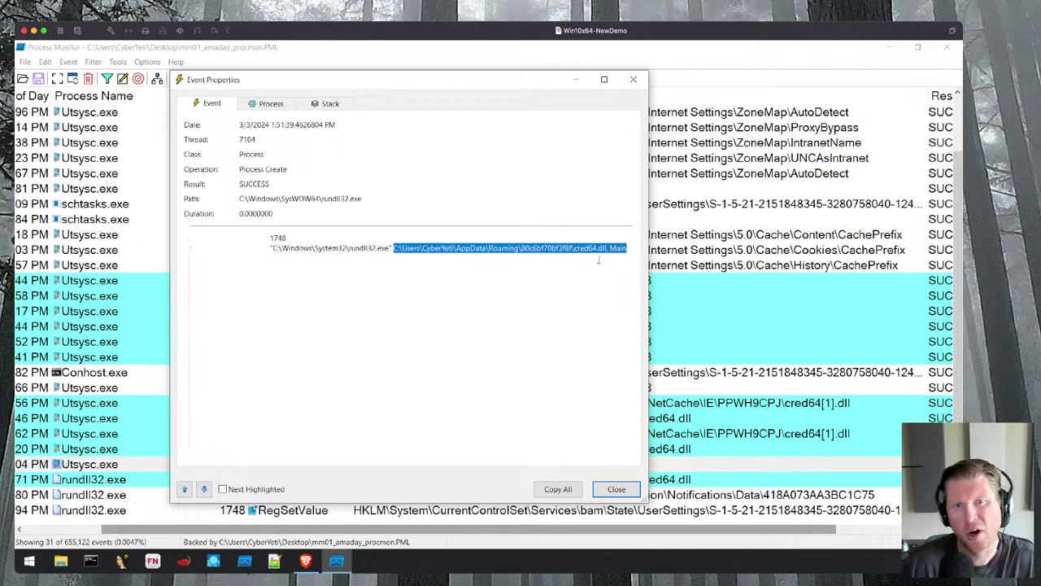
pyautogui.click(599, 261)
pyautogui.moveTo(540, 247); pyautogui.dragTo(627, 248)
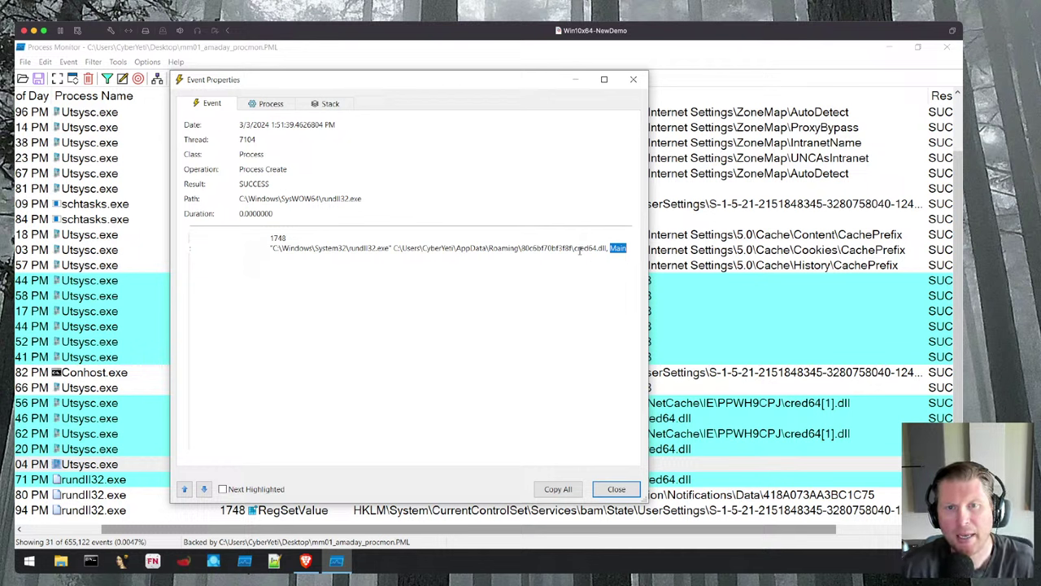
pyautogui.moveTo(607, 248); pyautogui.dragTo(573, 248)
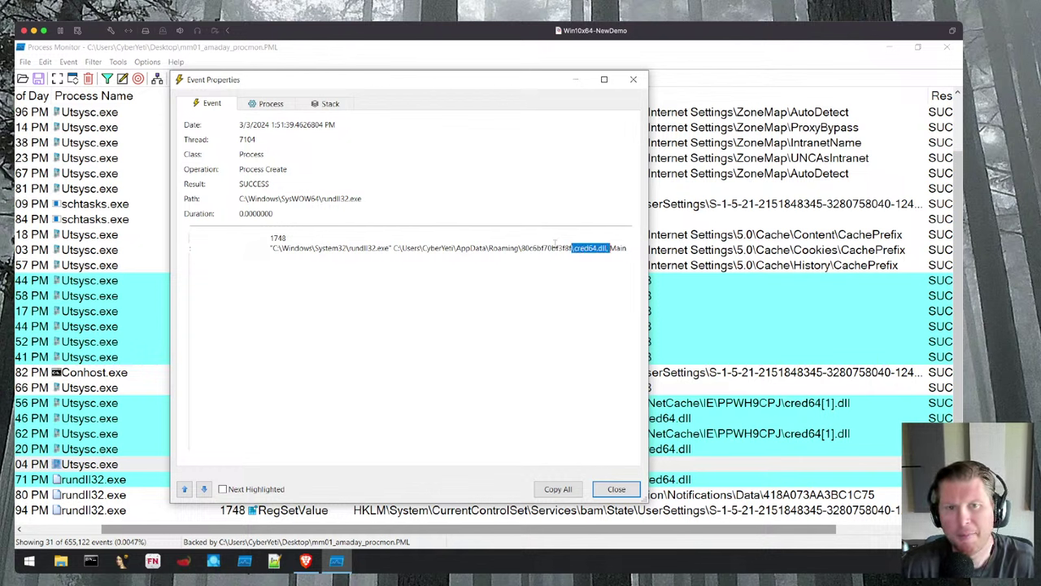
pyautogui.moveTo(572, 248); pyautogui.dragTo(518, 248)
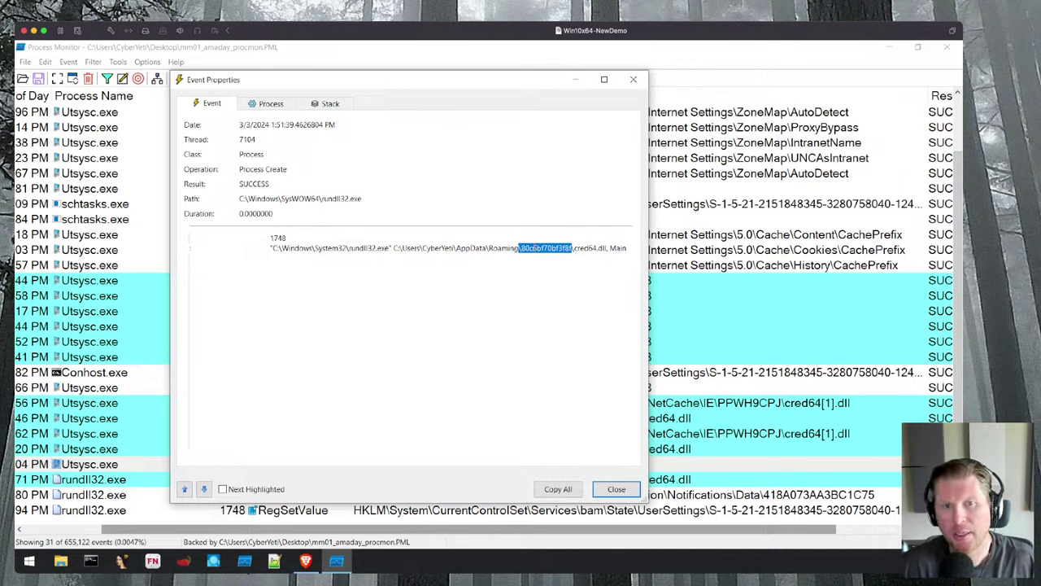
pyautogui.click(541, 250)
pyautogui.press('Escape')
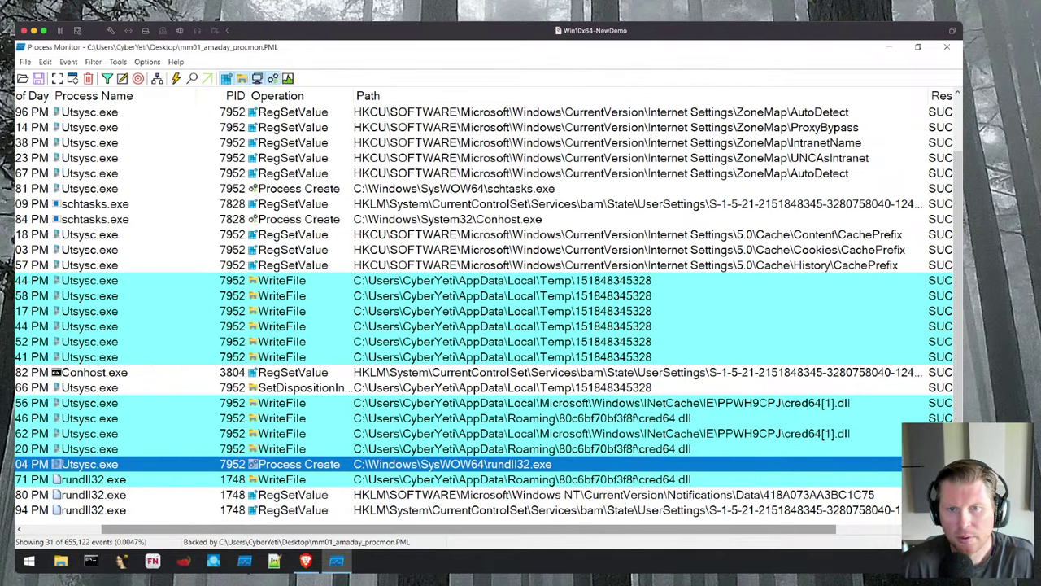
pyautogui.scroll(1, 484, 309)
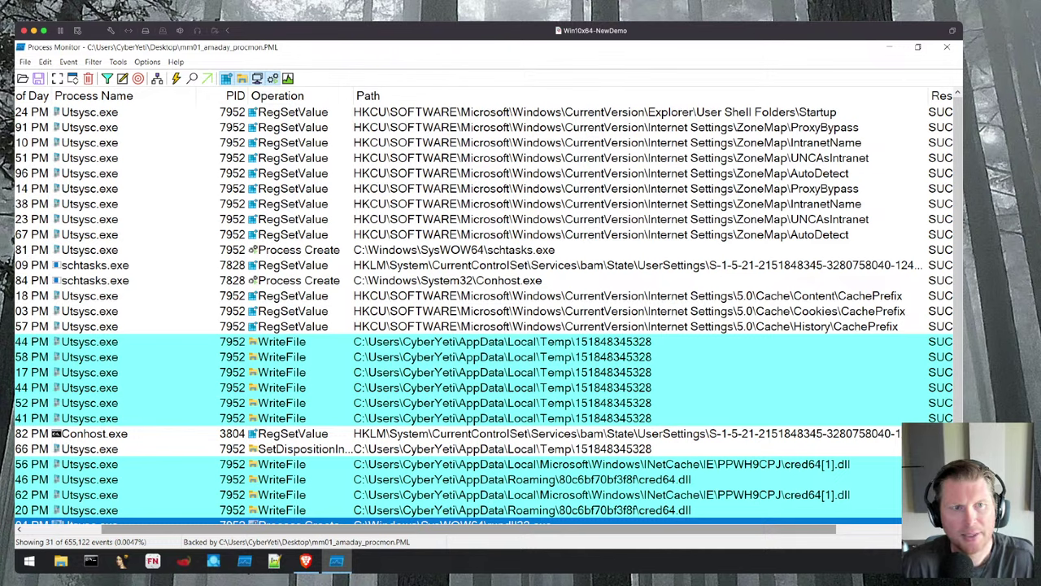